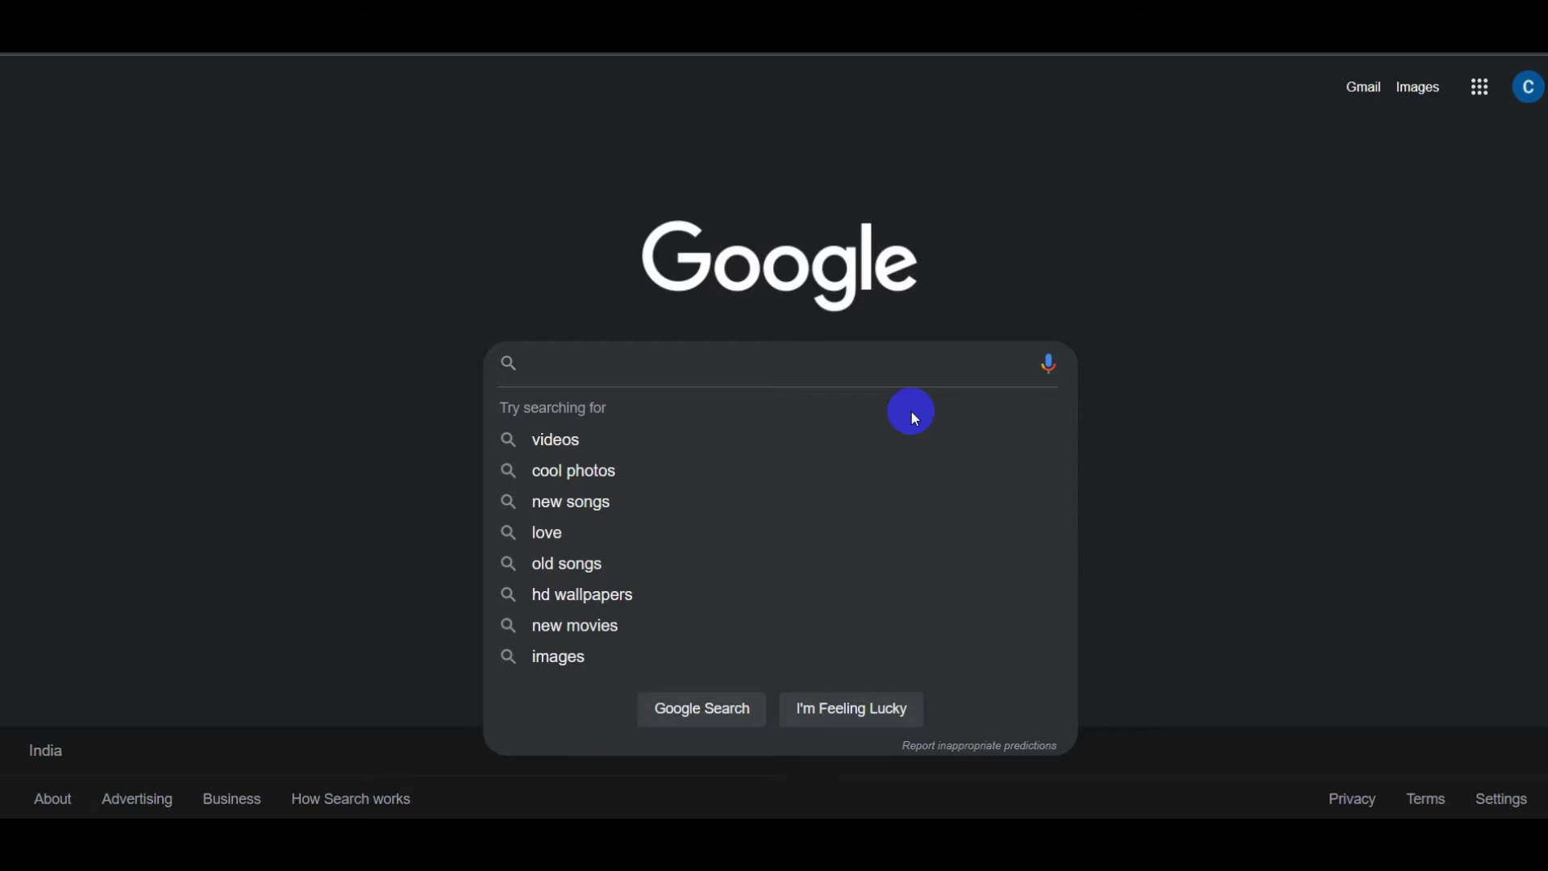
- Leave full screen, search Google for 'cocalc', and open the cocalc.com homepage
key(F11)
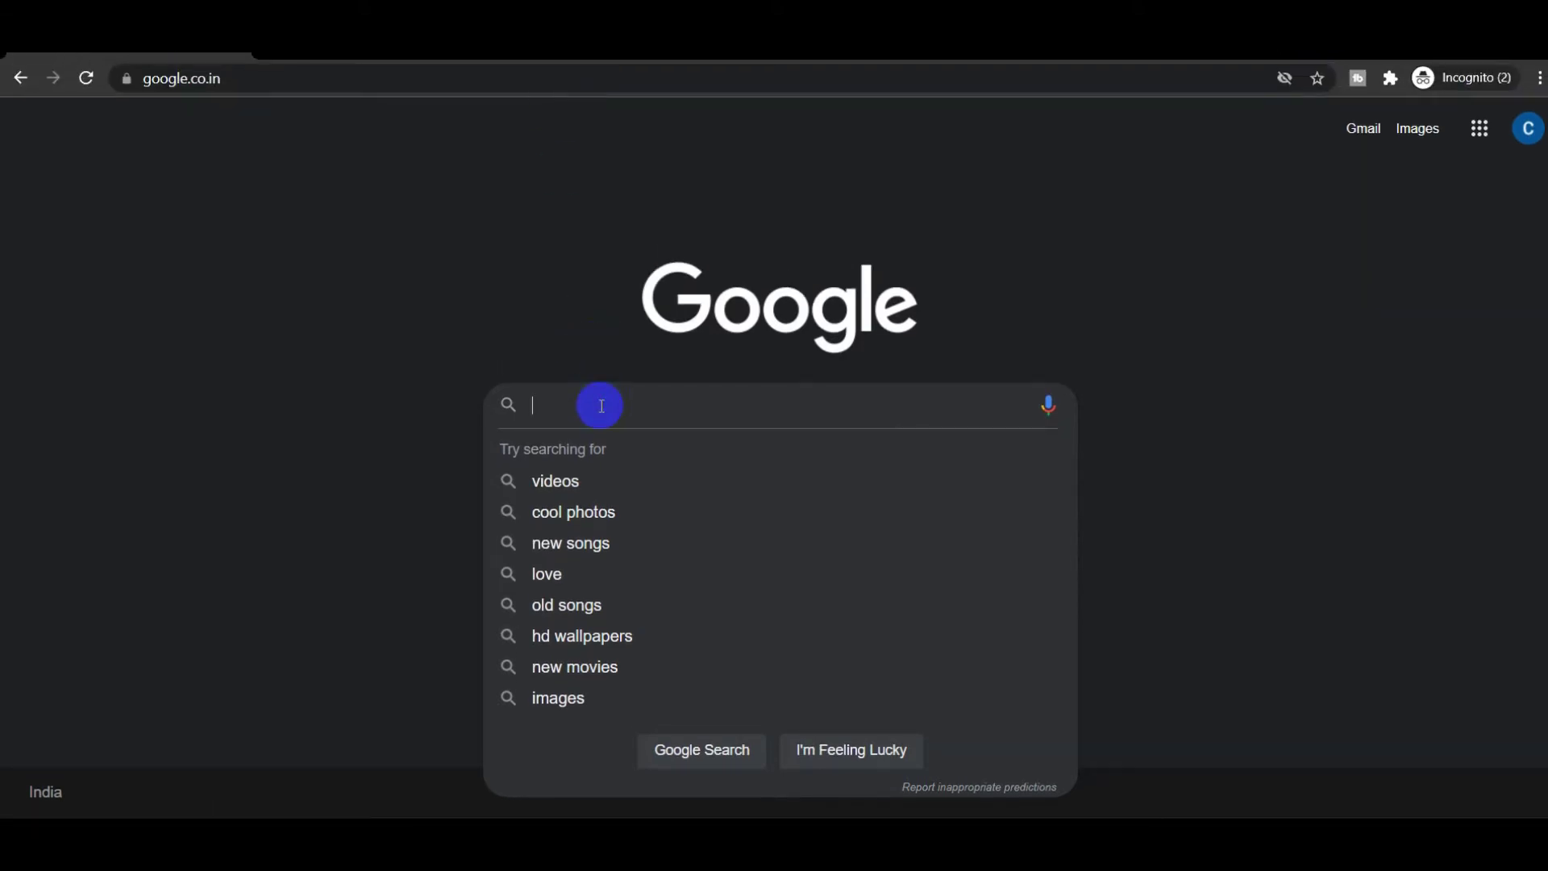
text(cocalc)
key(Return)
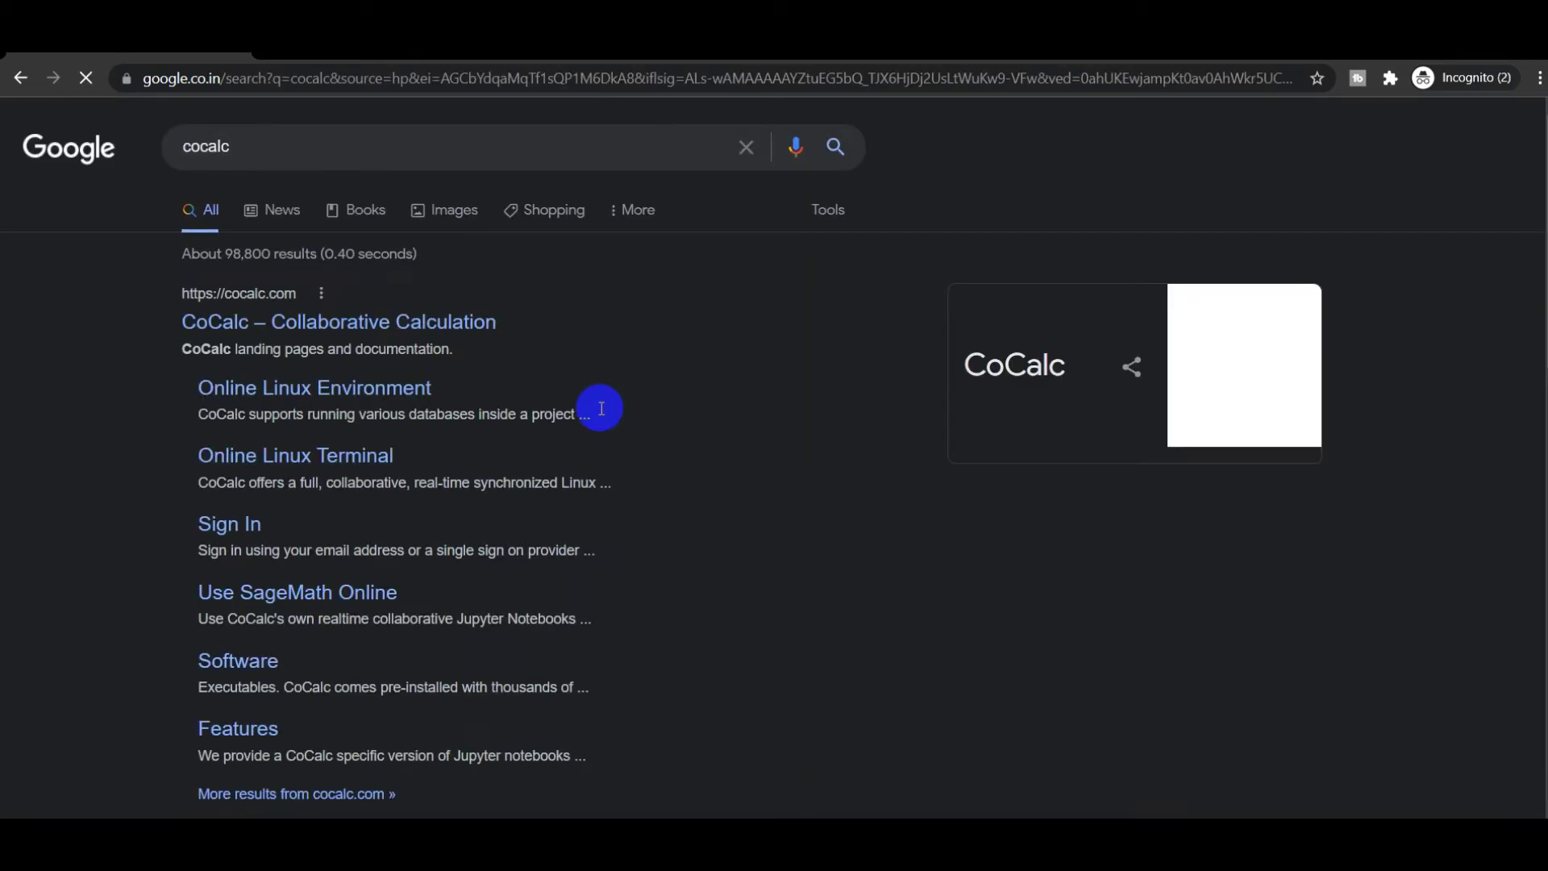
click(314, 320)
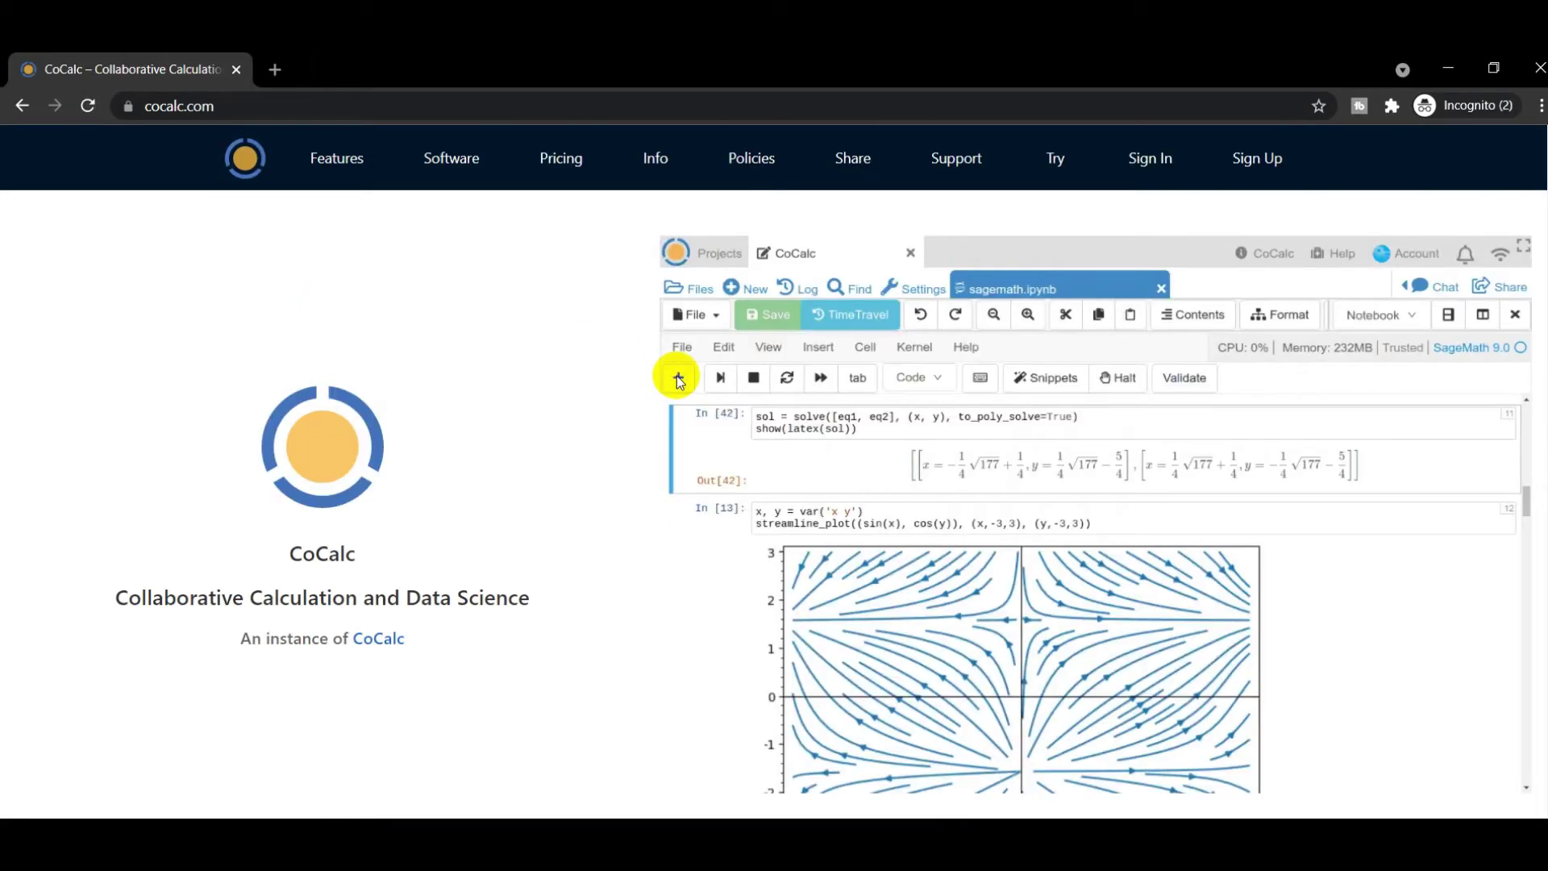
- On the CoCalc sign-up page, accept the Terms of Service and enter the e-mail address and password
scroll(675, 376, down, 3)
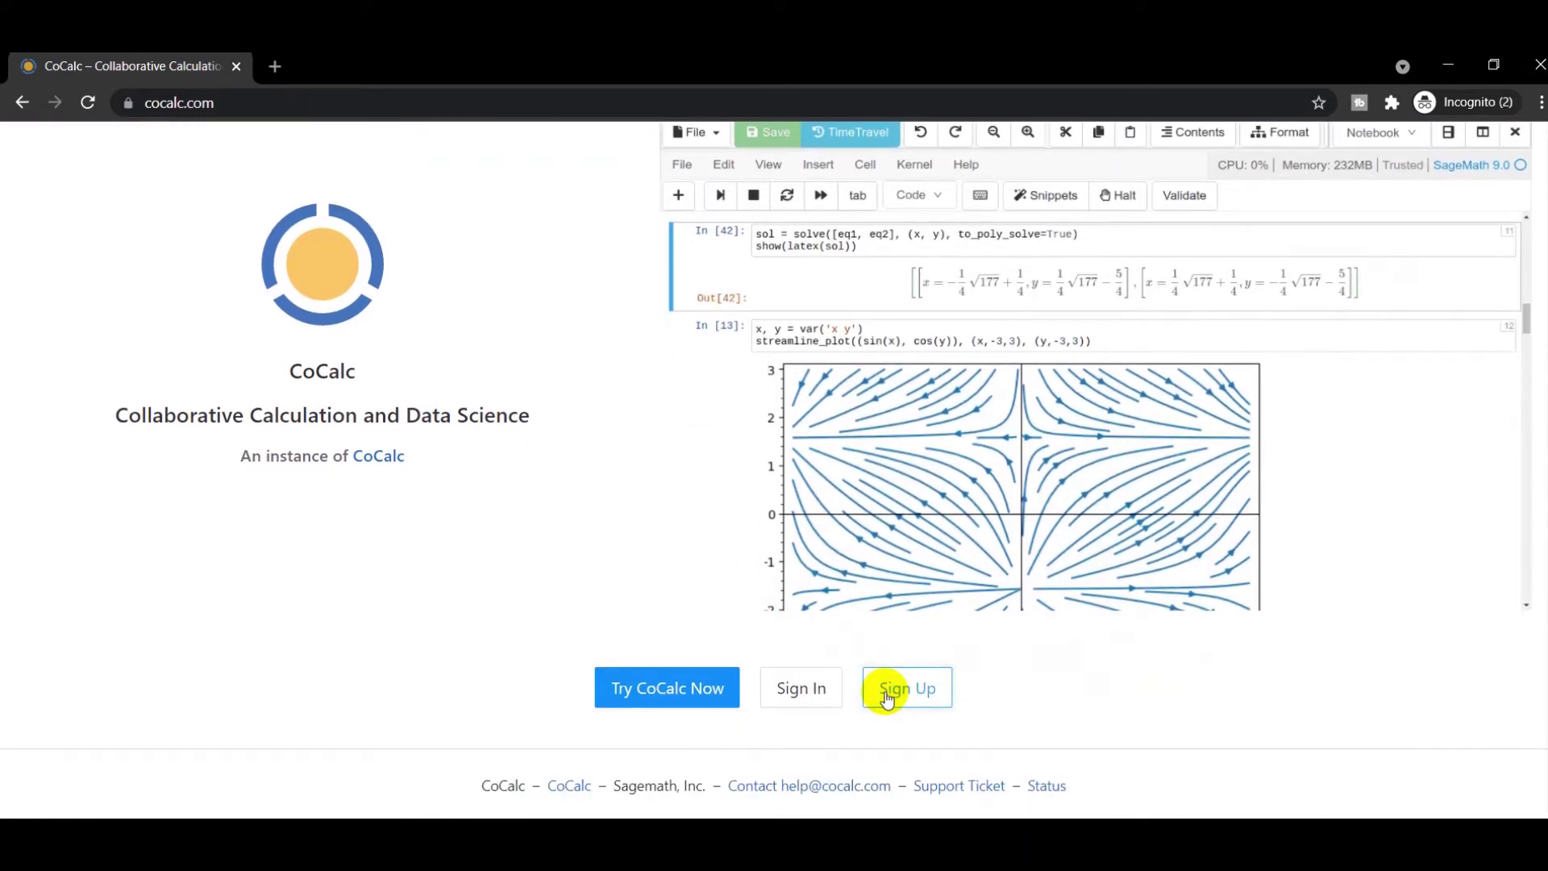
click(887, 695)
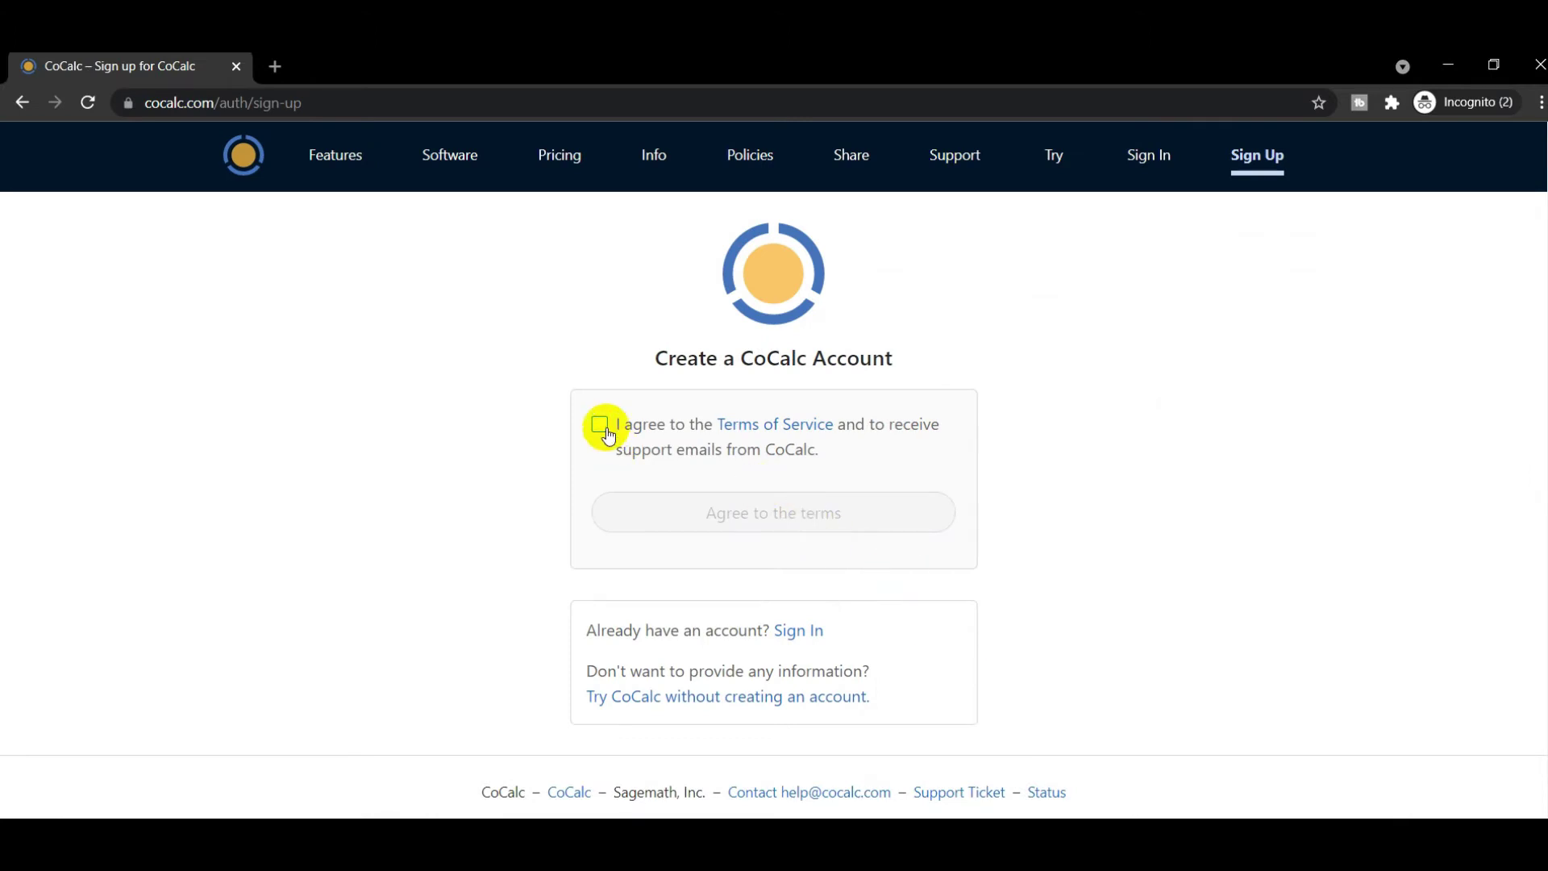
click(607, 433)
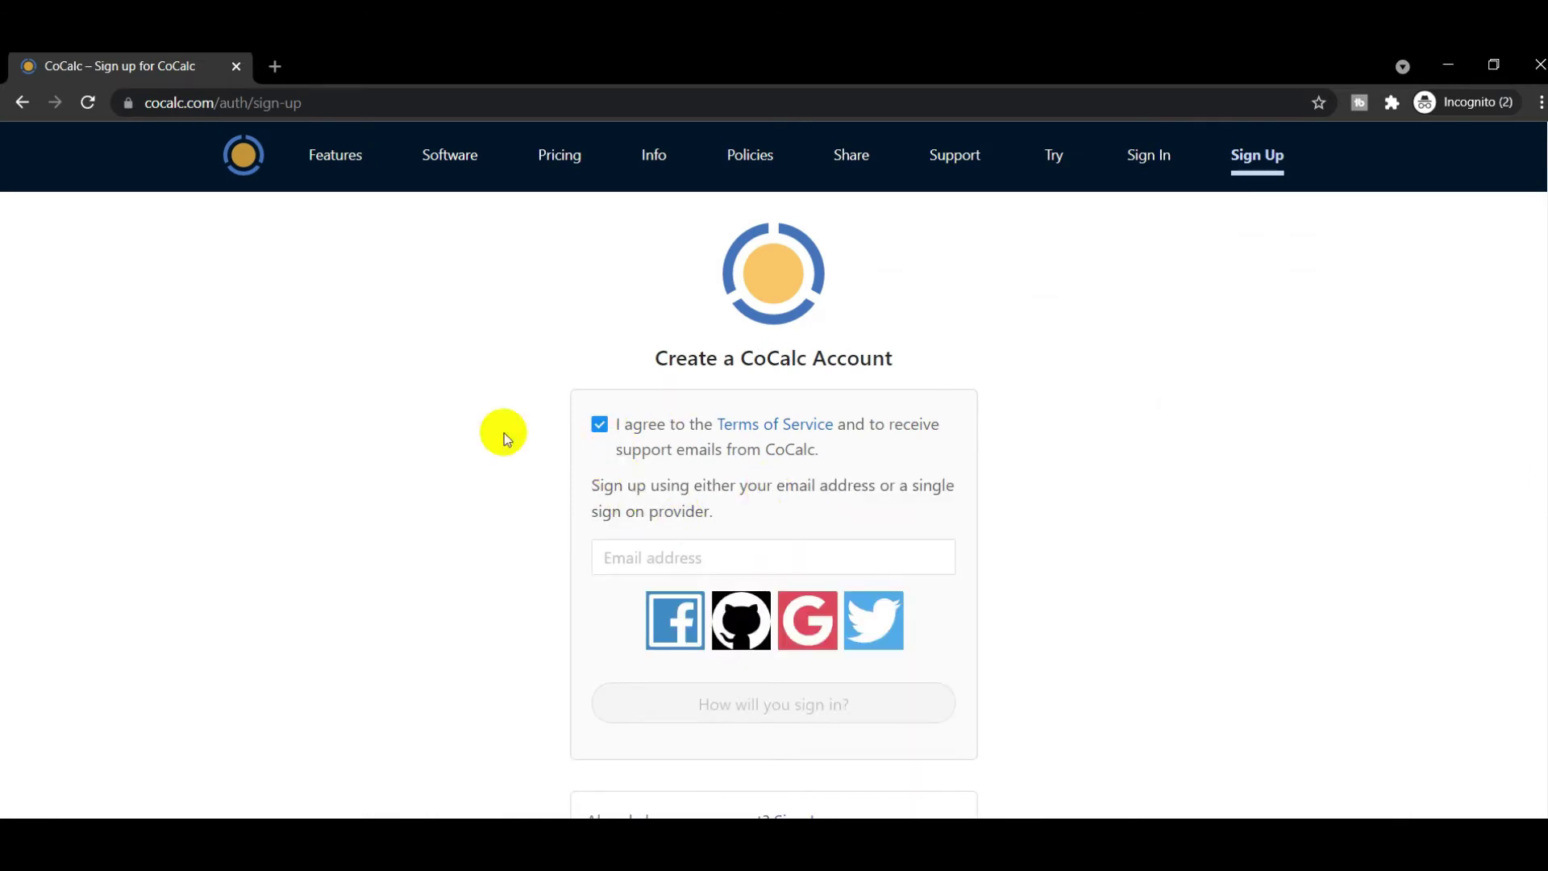
click(715, 557)
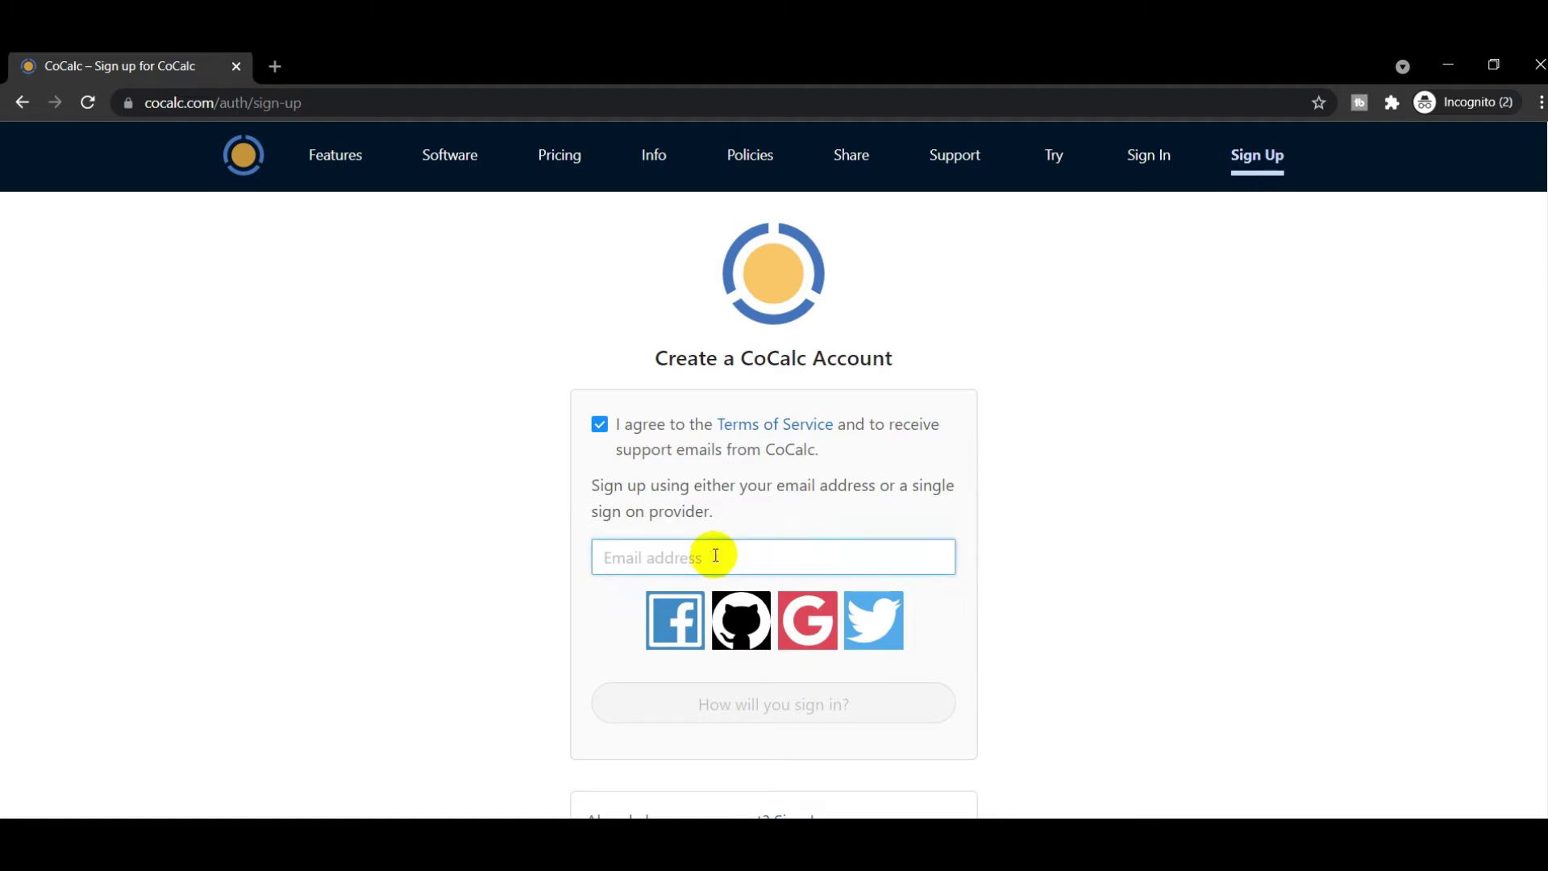
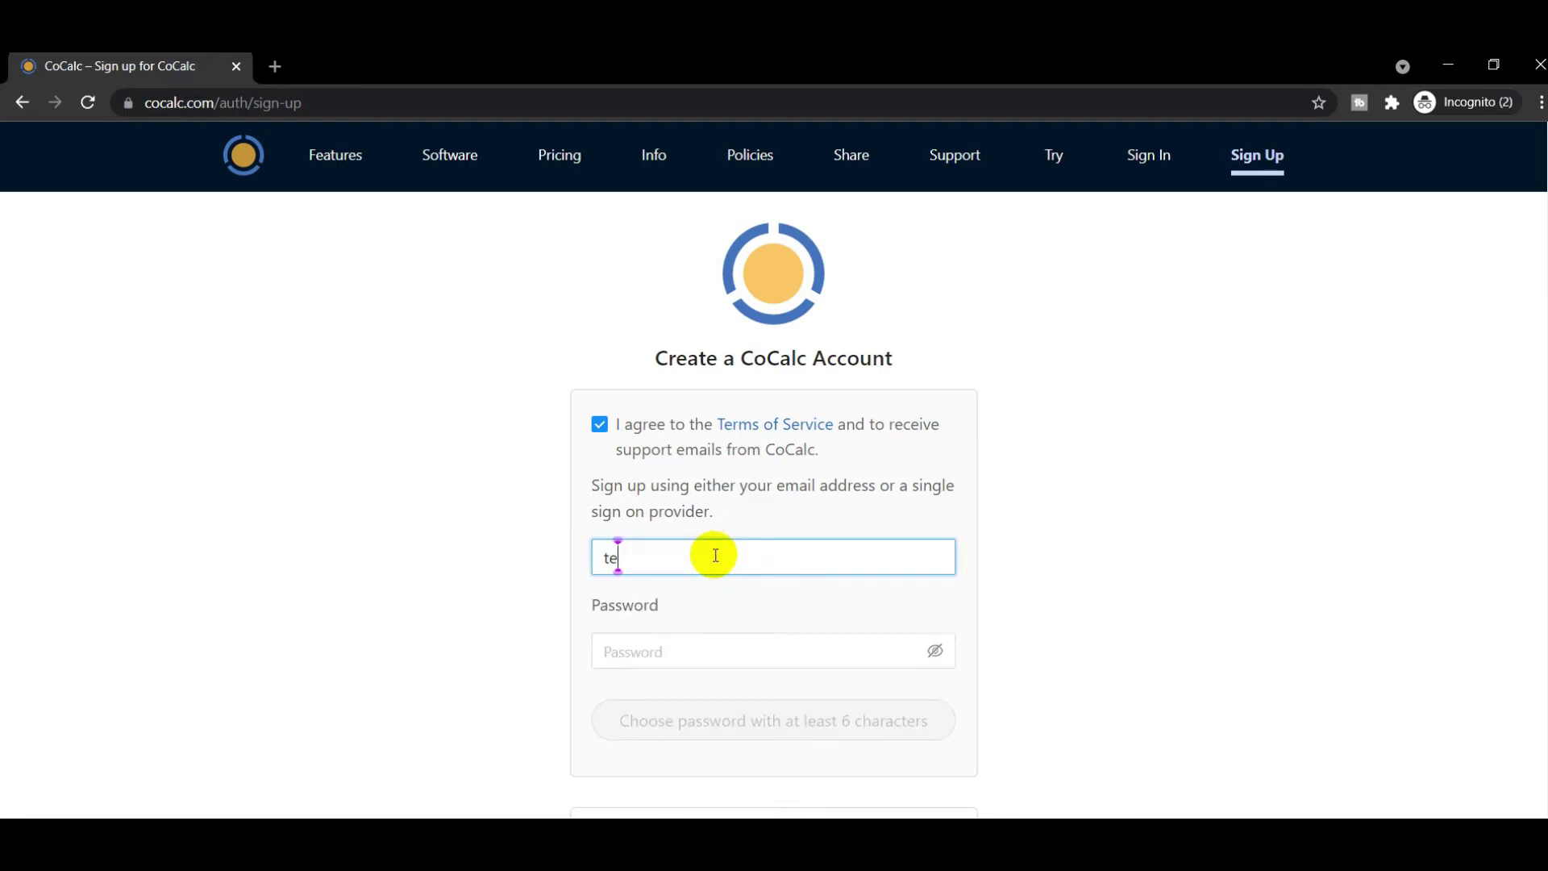
key(Tab)
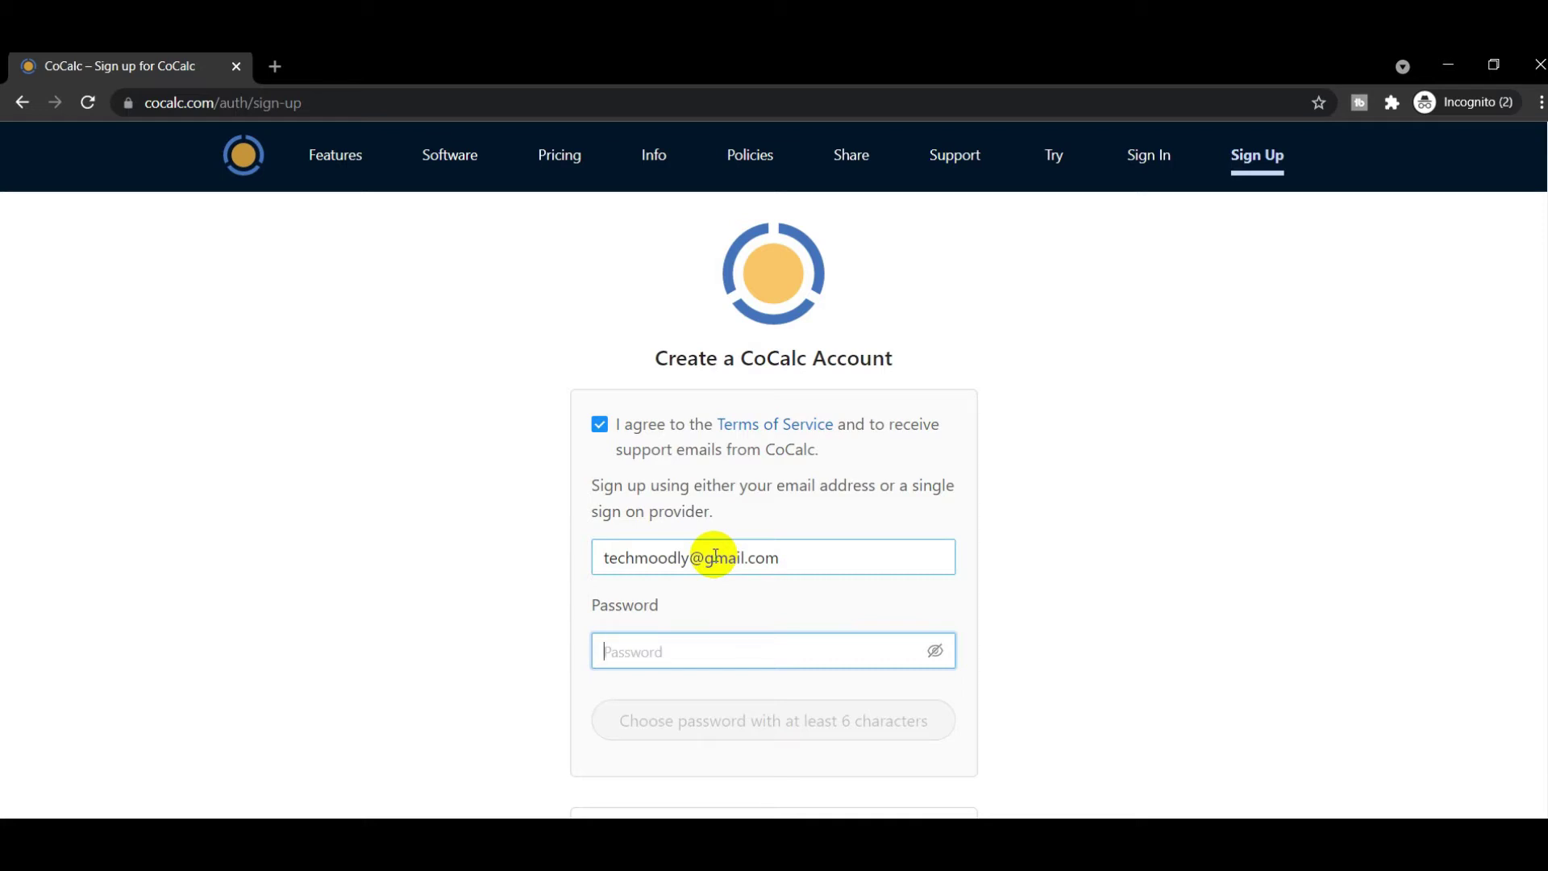
- Fill in the account holder's first name and last name
scroll(736, 588, down, 3)
click(720, 550)
text(Techmoodly)
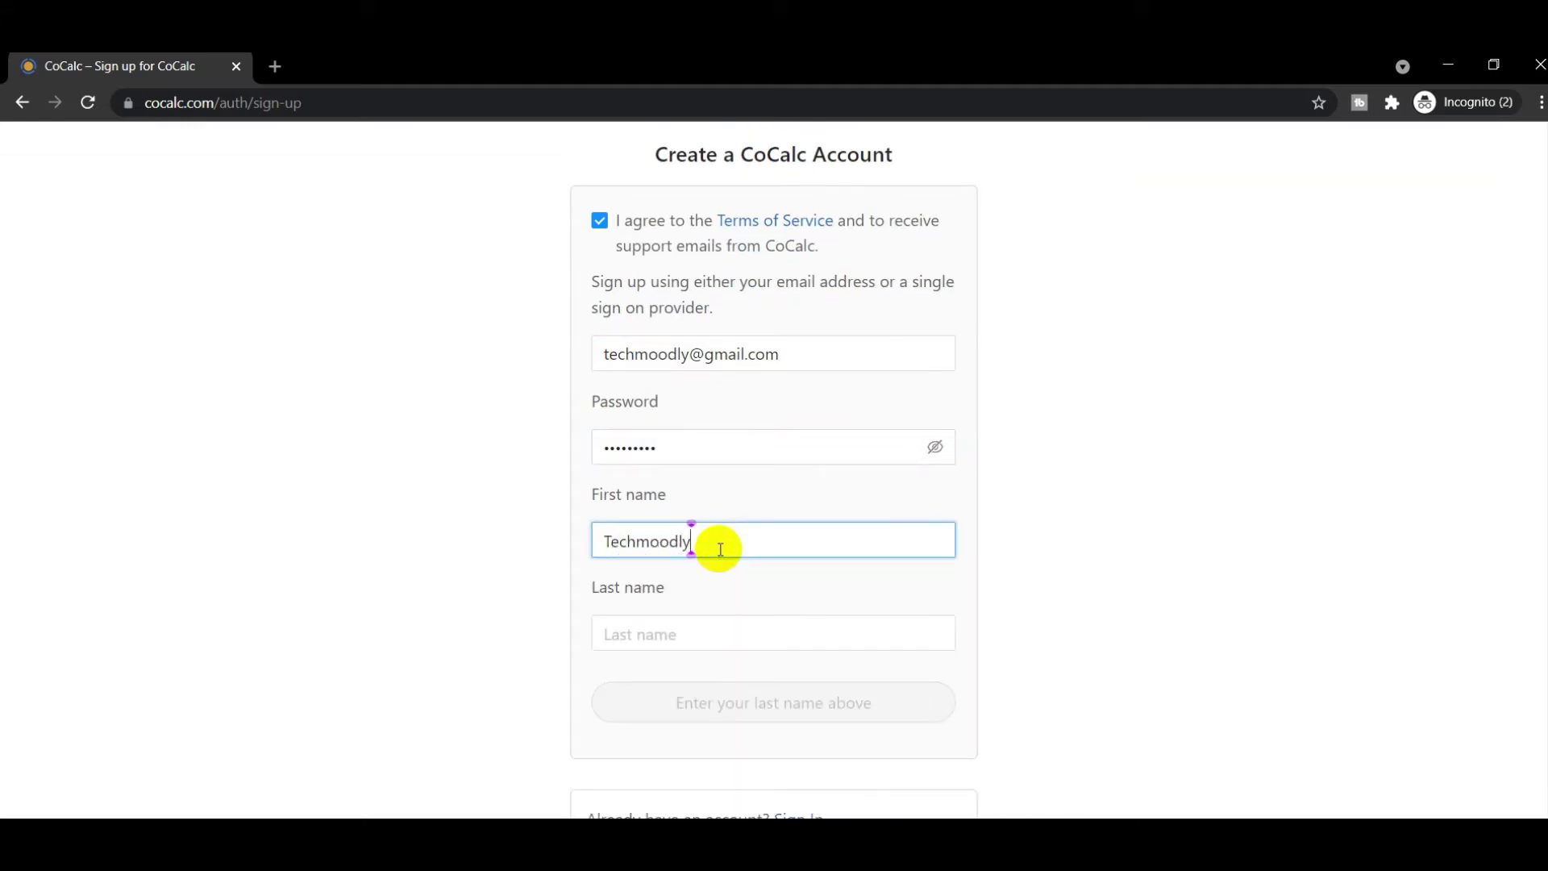
click(699, 628)
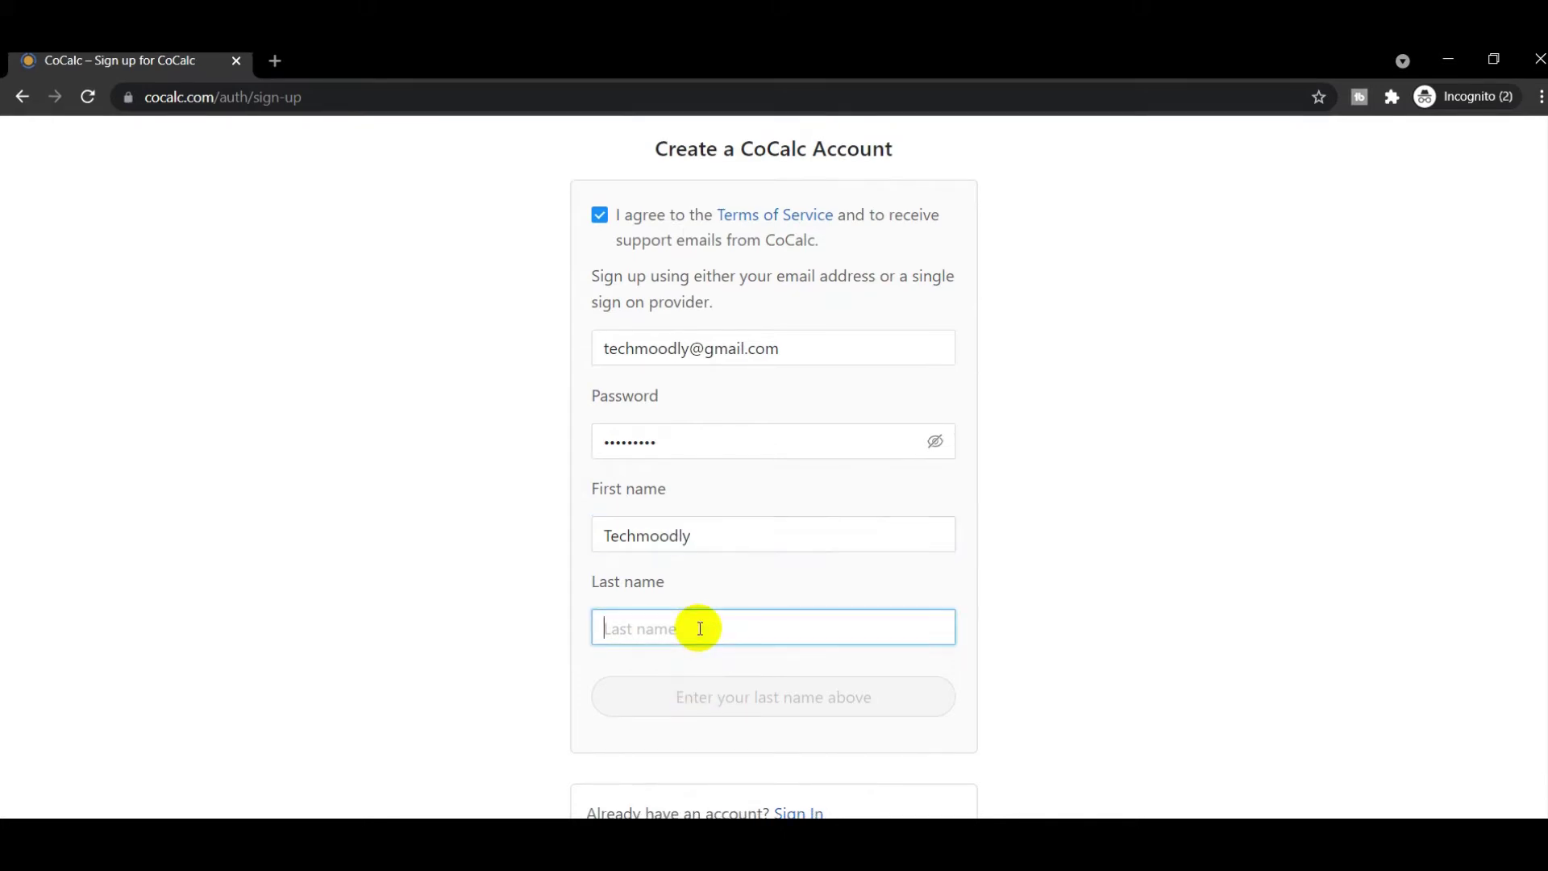
text(YouTube)
- Submit the sign-up form to create the account, then open the signed-in user's account settings
click(718, 698)
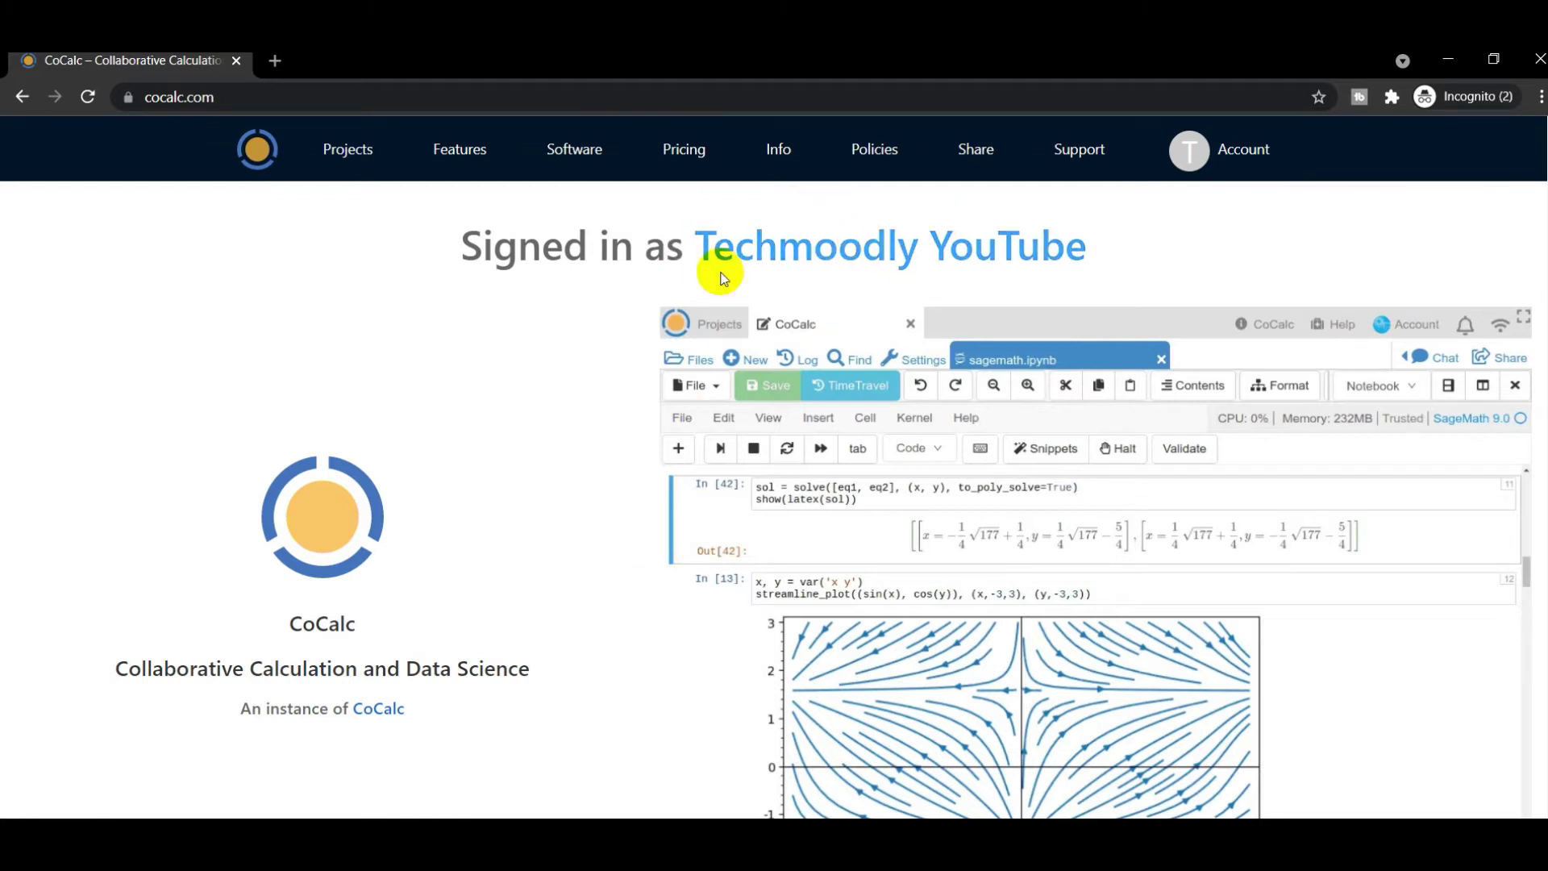
scroll(292, 661, down, 1)
scroll(292, 661, down, 2)
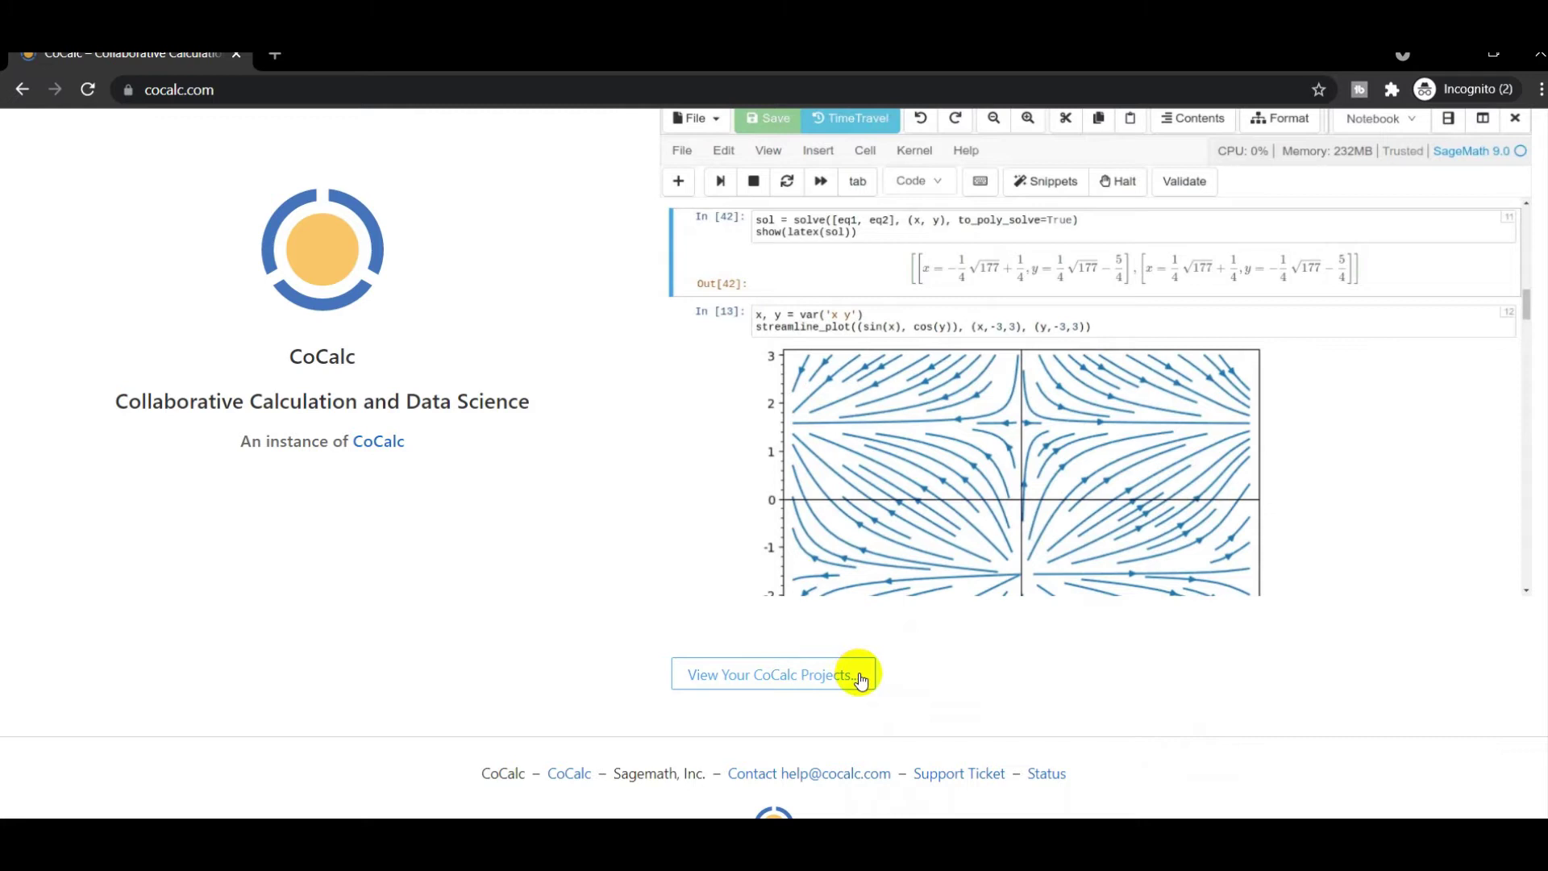
scroll(860, 672, up, 1)
scroll(859, 673, up, 2)
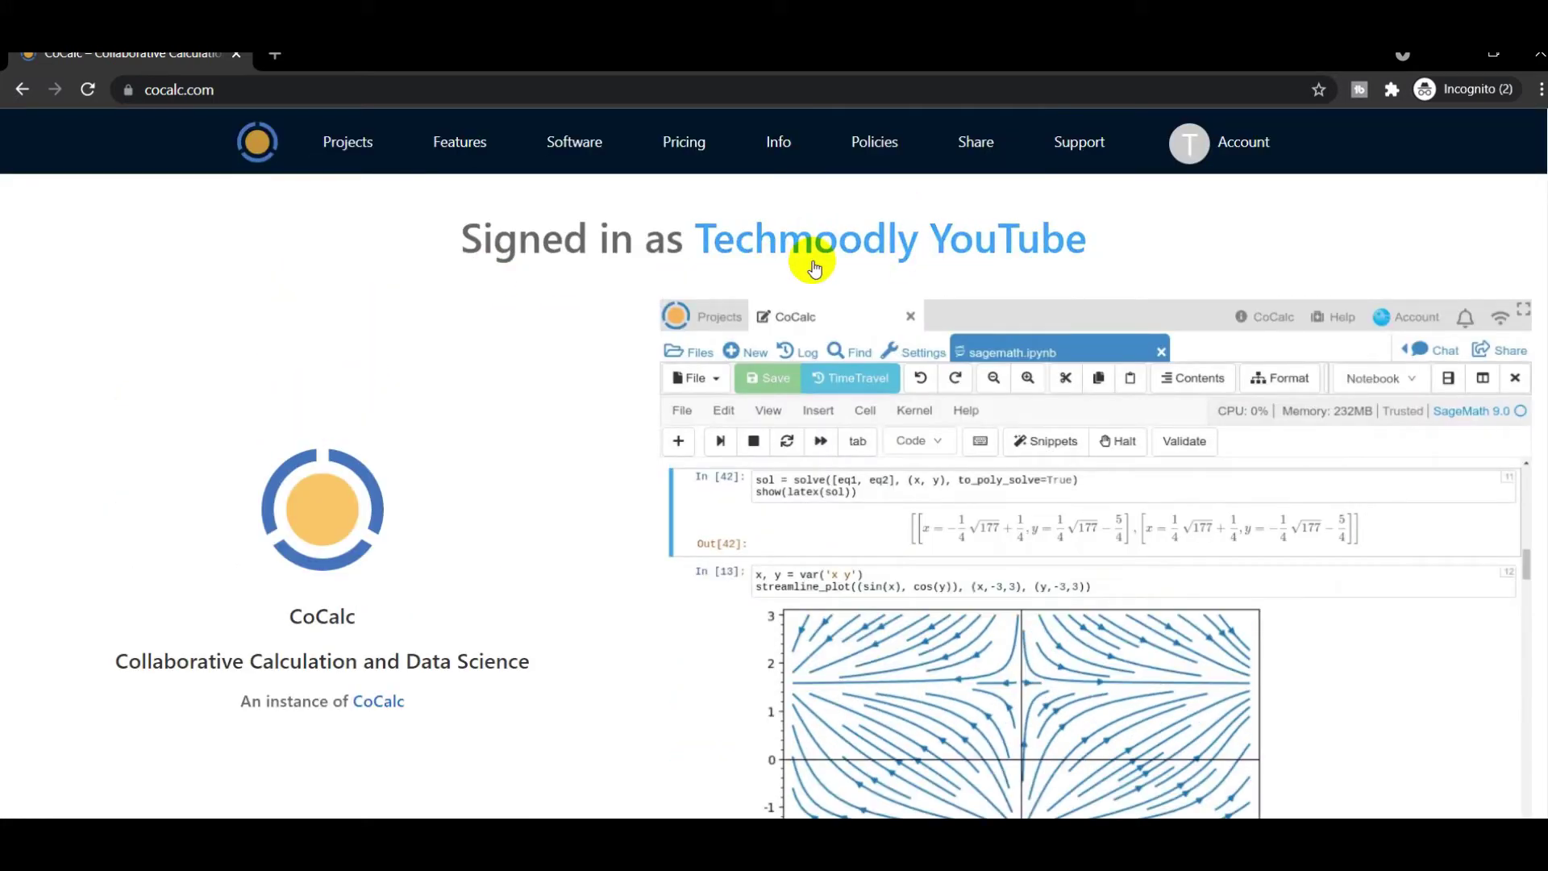
click(875, 237)
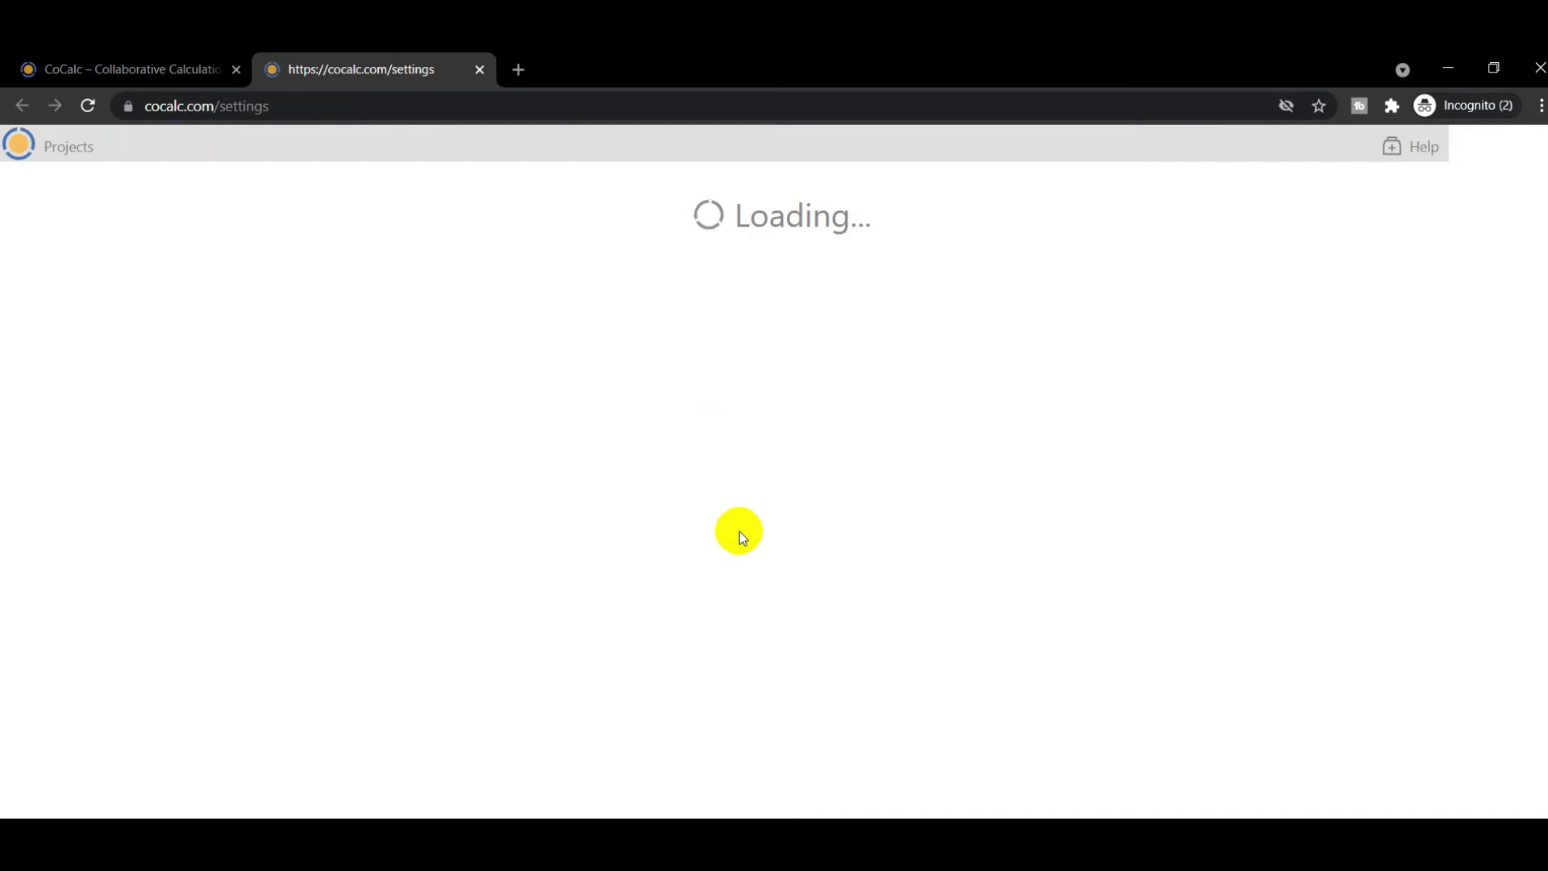
click(519, 427)
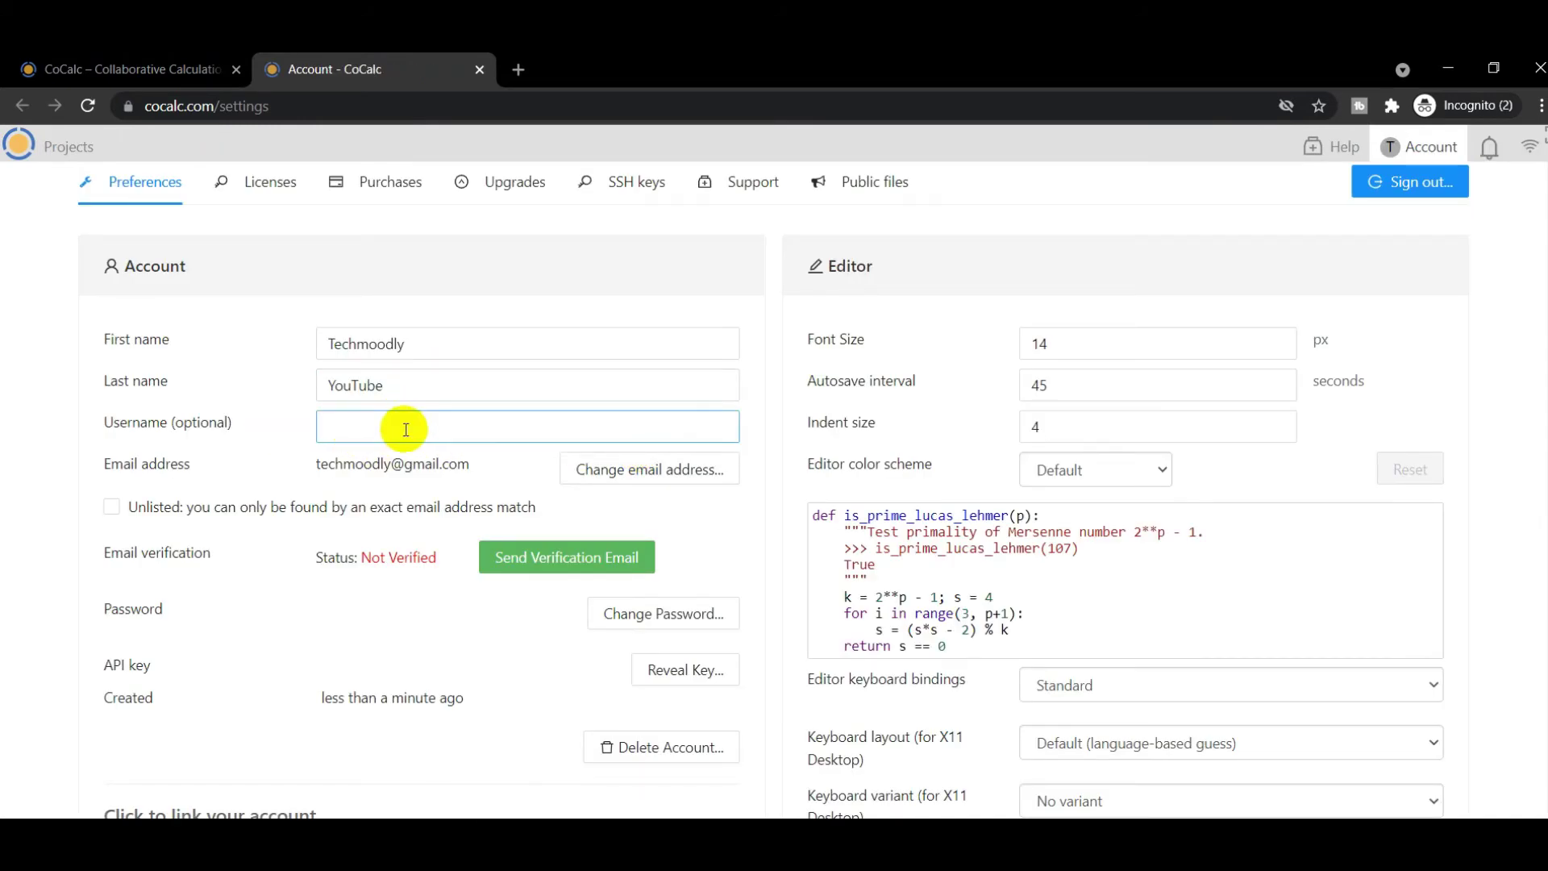
scroll(419, 436, down, 3)
scroll(418, 439, down, 1)
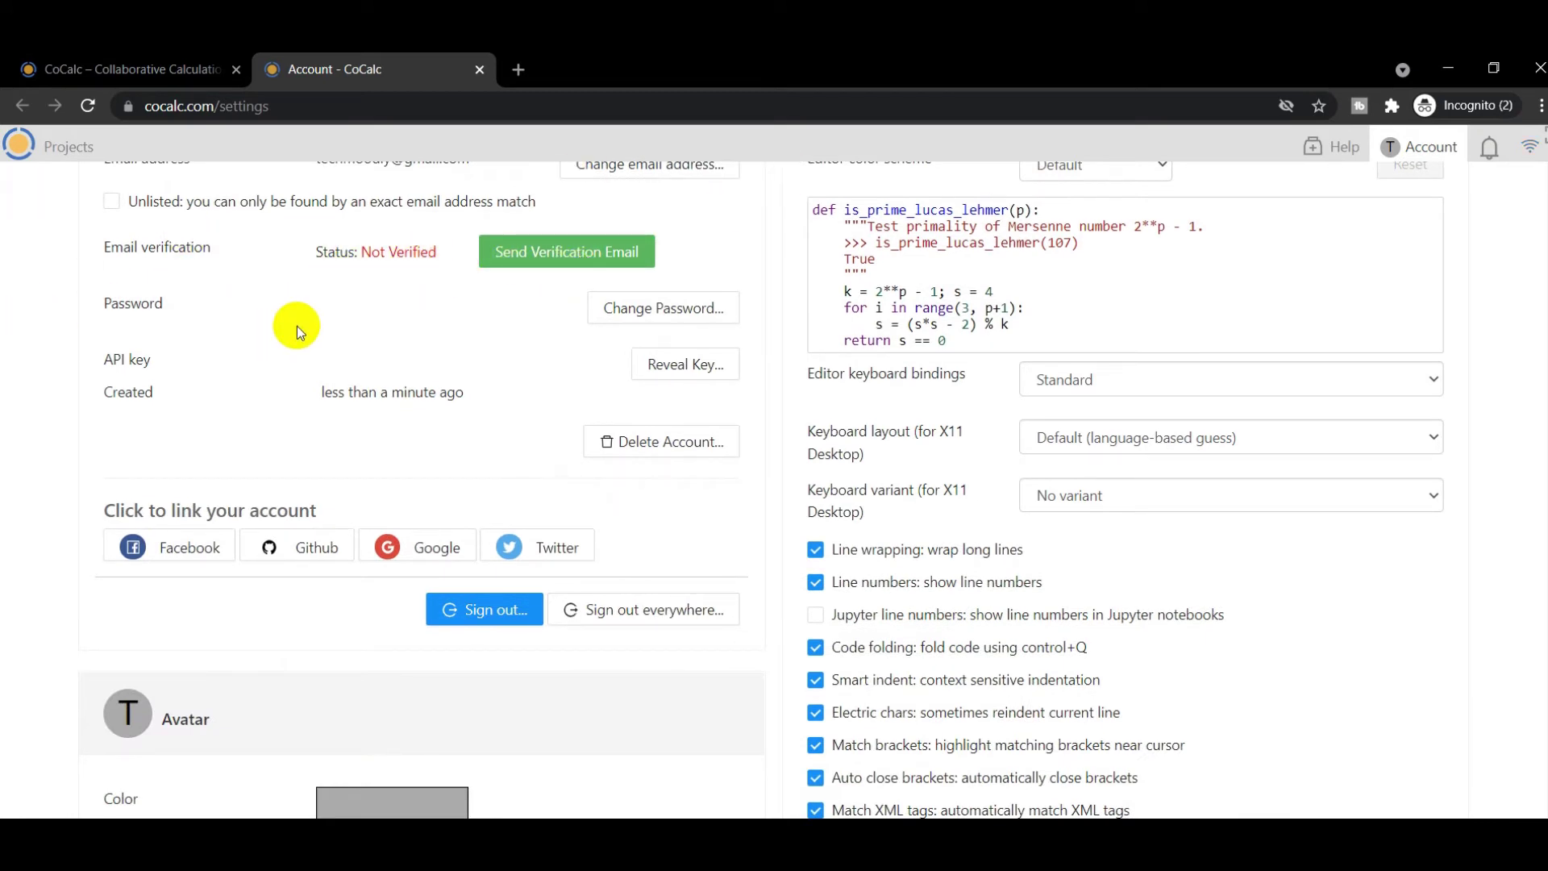
scroll(297, 325, down, 1)
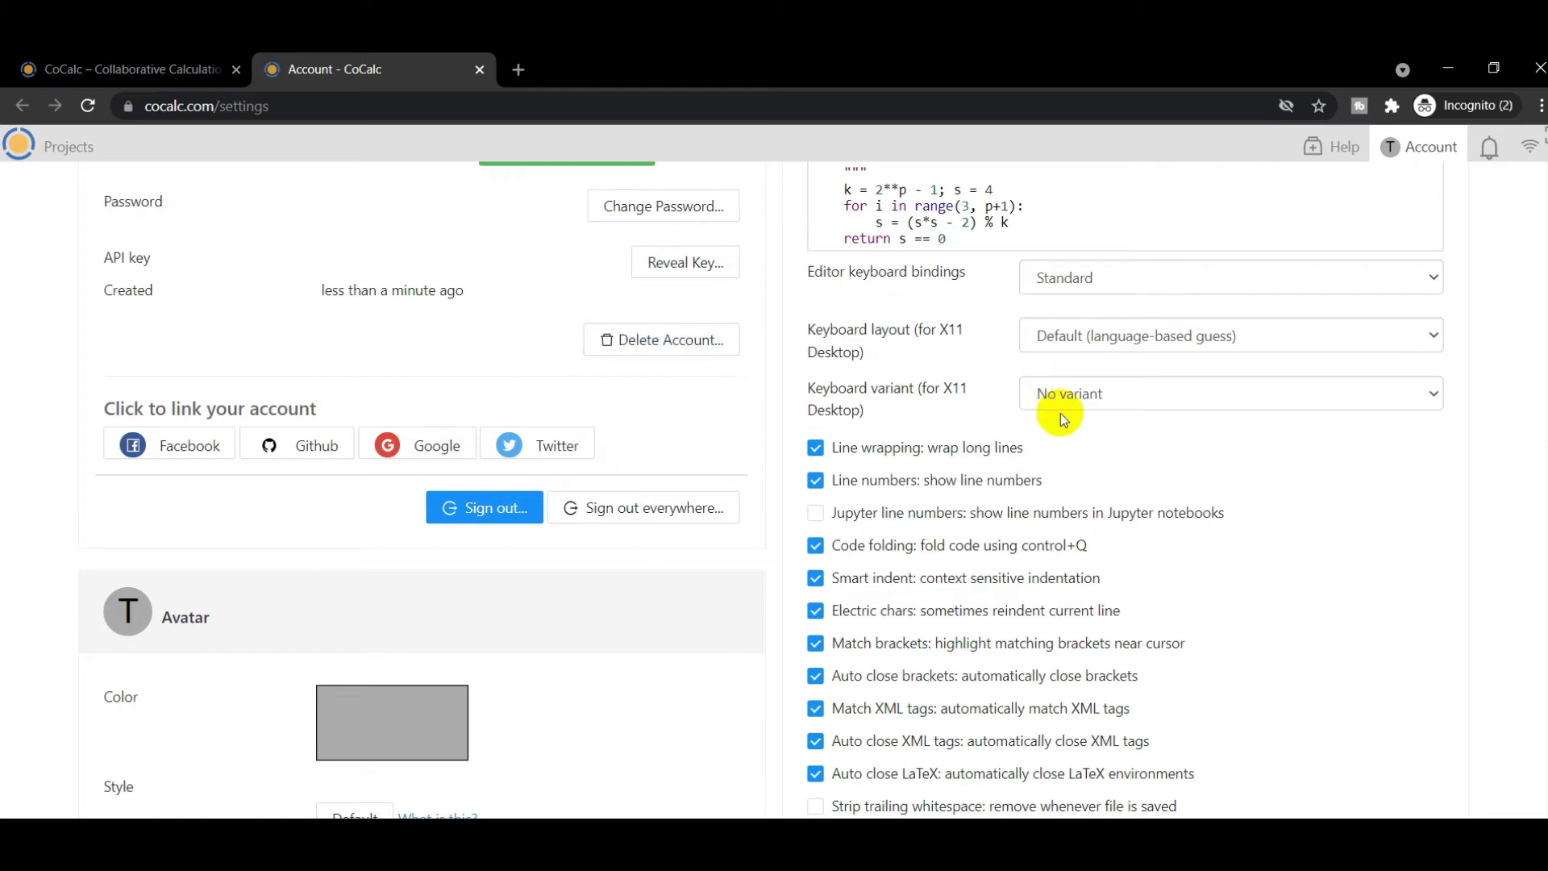
scroll(1089, 774, down, 10)
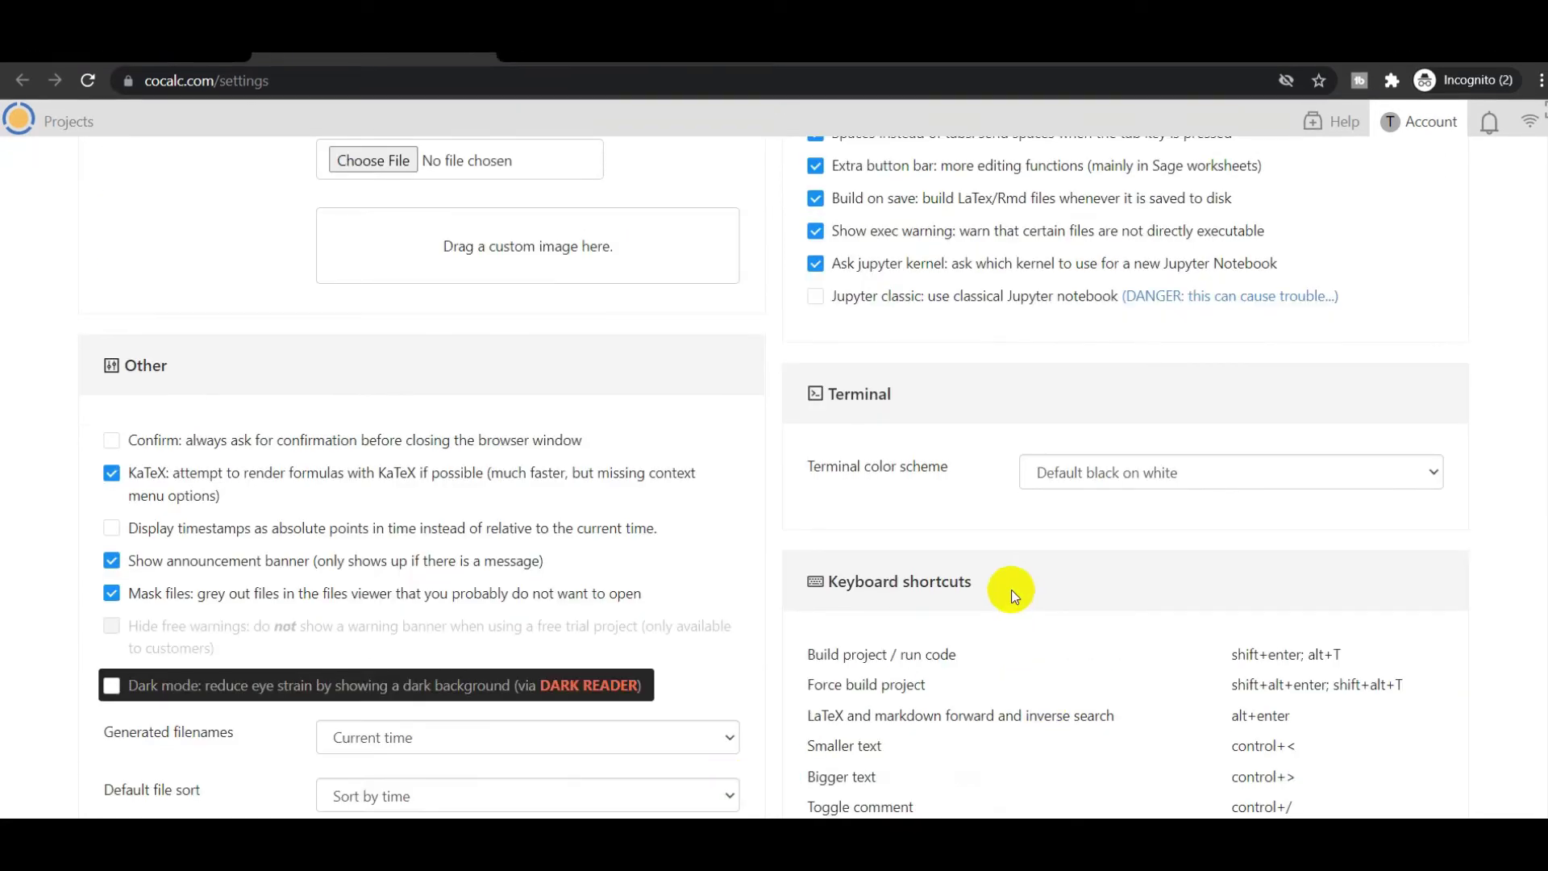
scroll(1012, 588, up, 8)
scroll(1011, 589, up, 1)
scroll(1011, 589, up, 3)
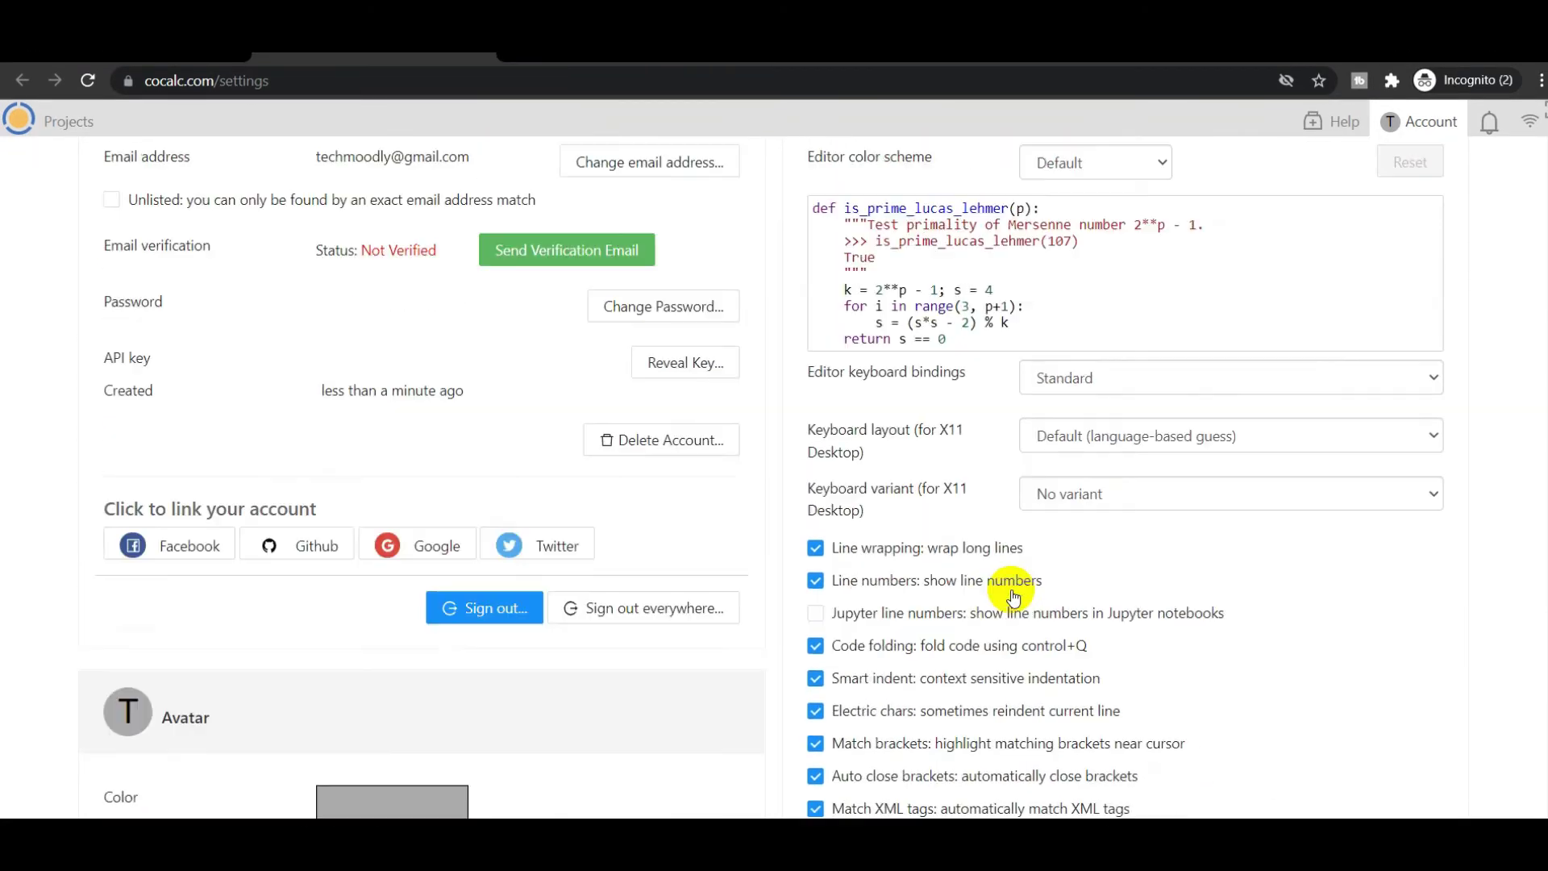
scroll(1011, 588, up, 1)
scroll(1013, 595, up, 3)
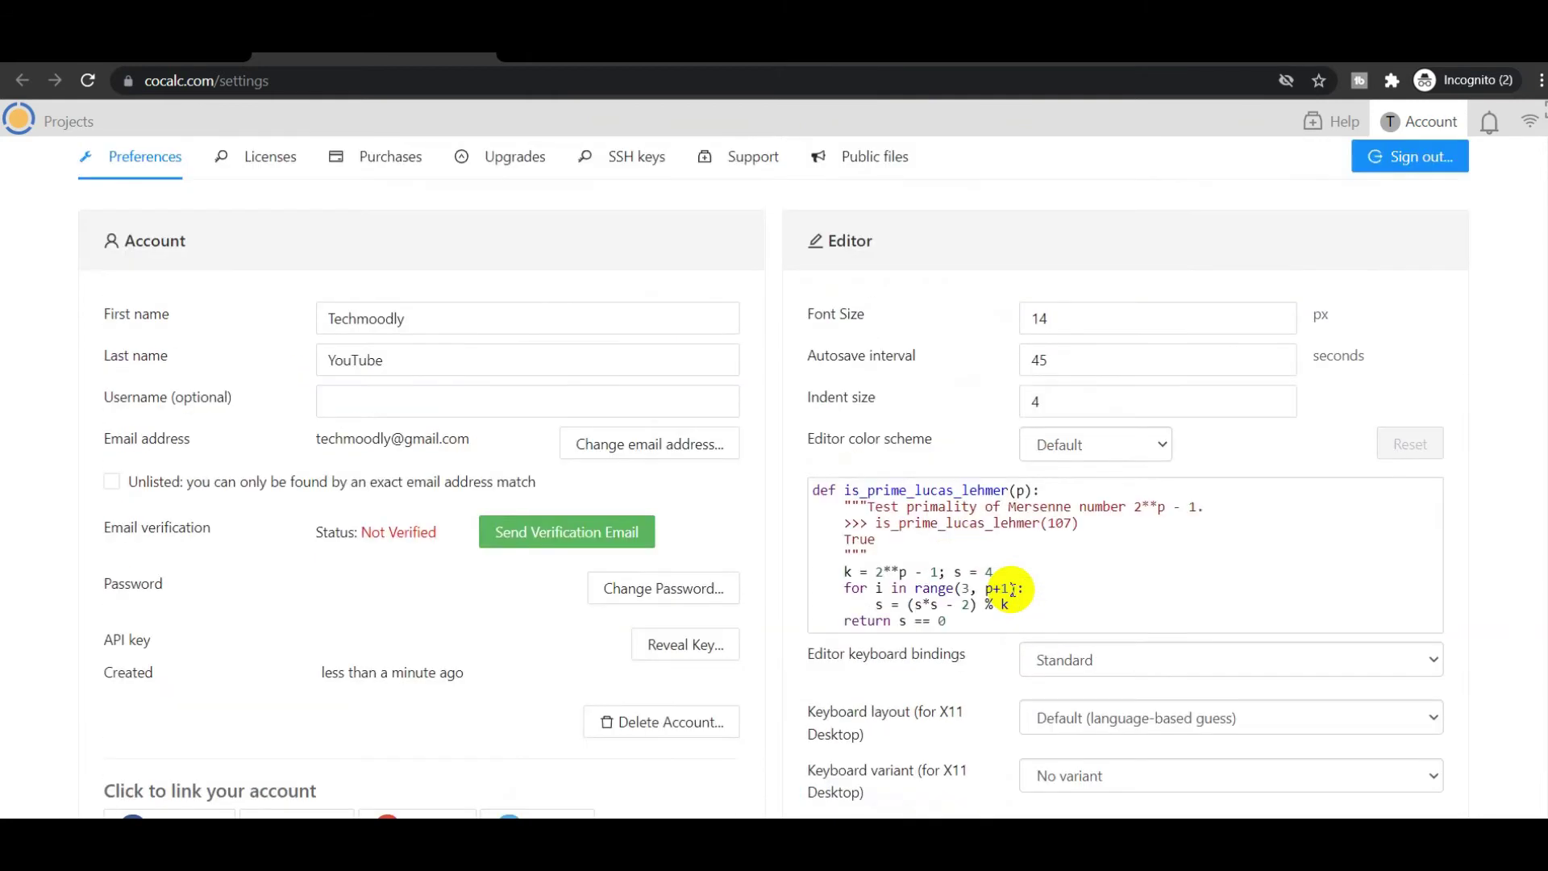
click(1096, 446)
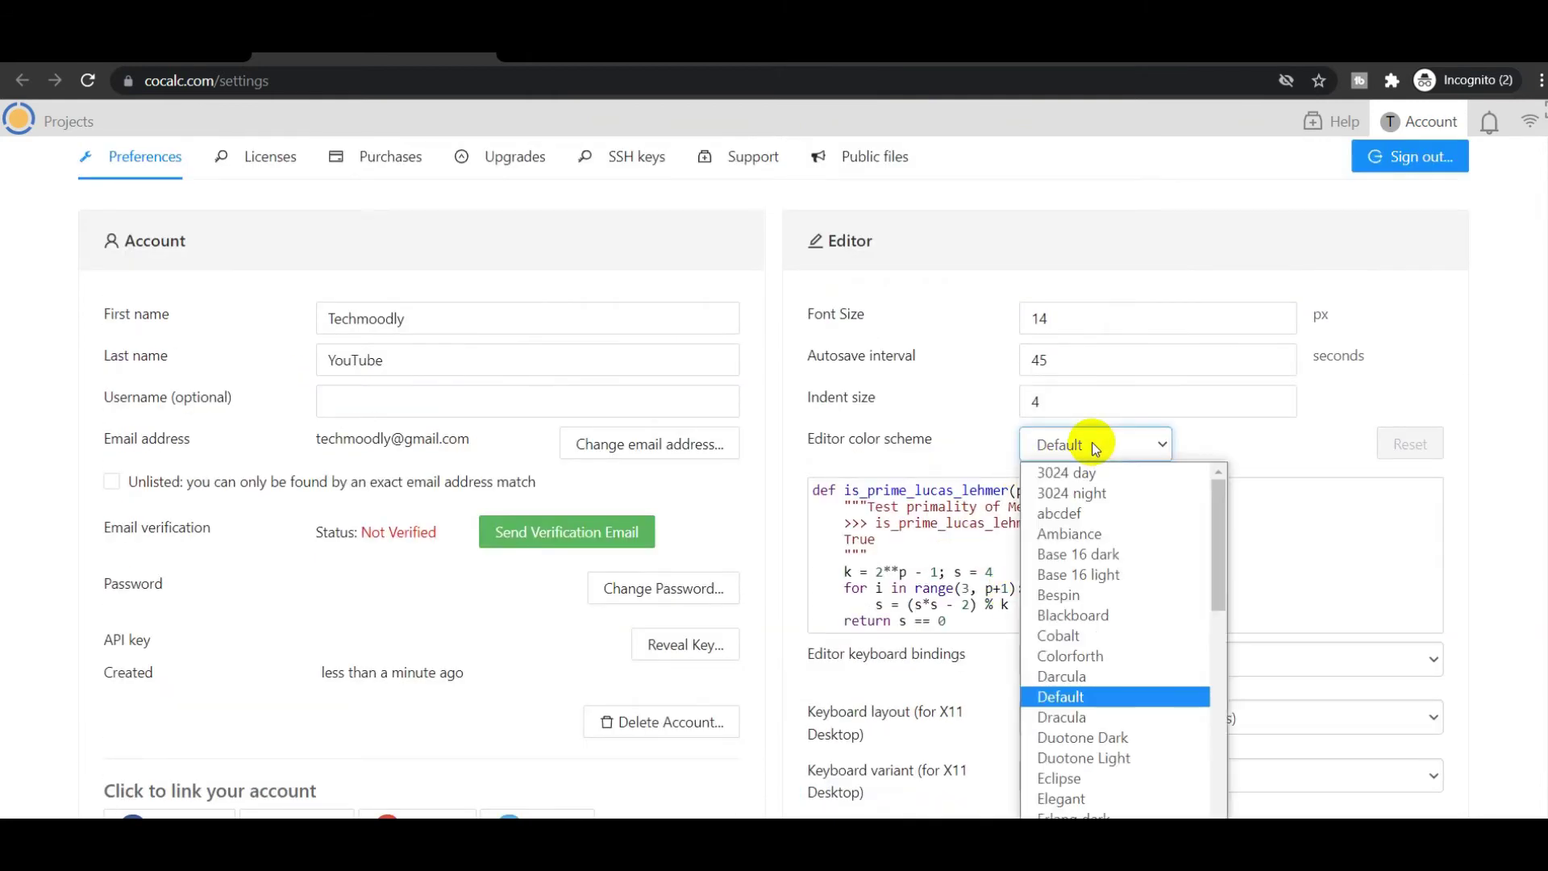
click(964, 419)
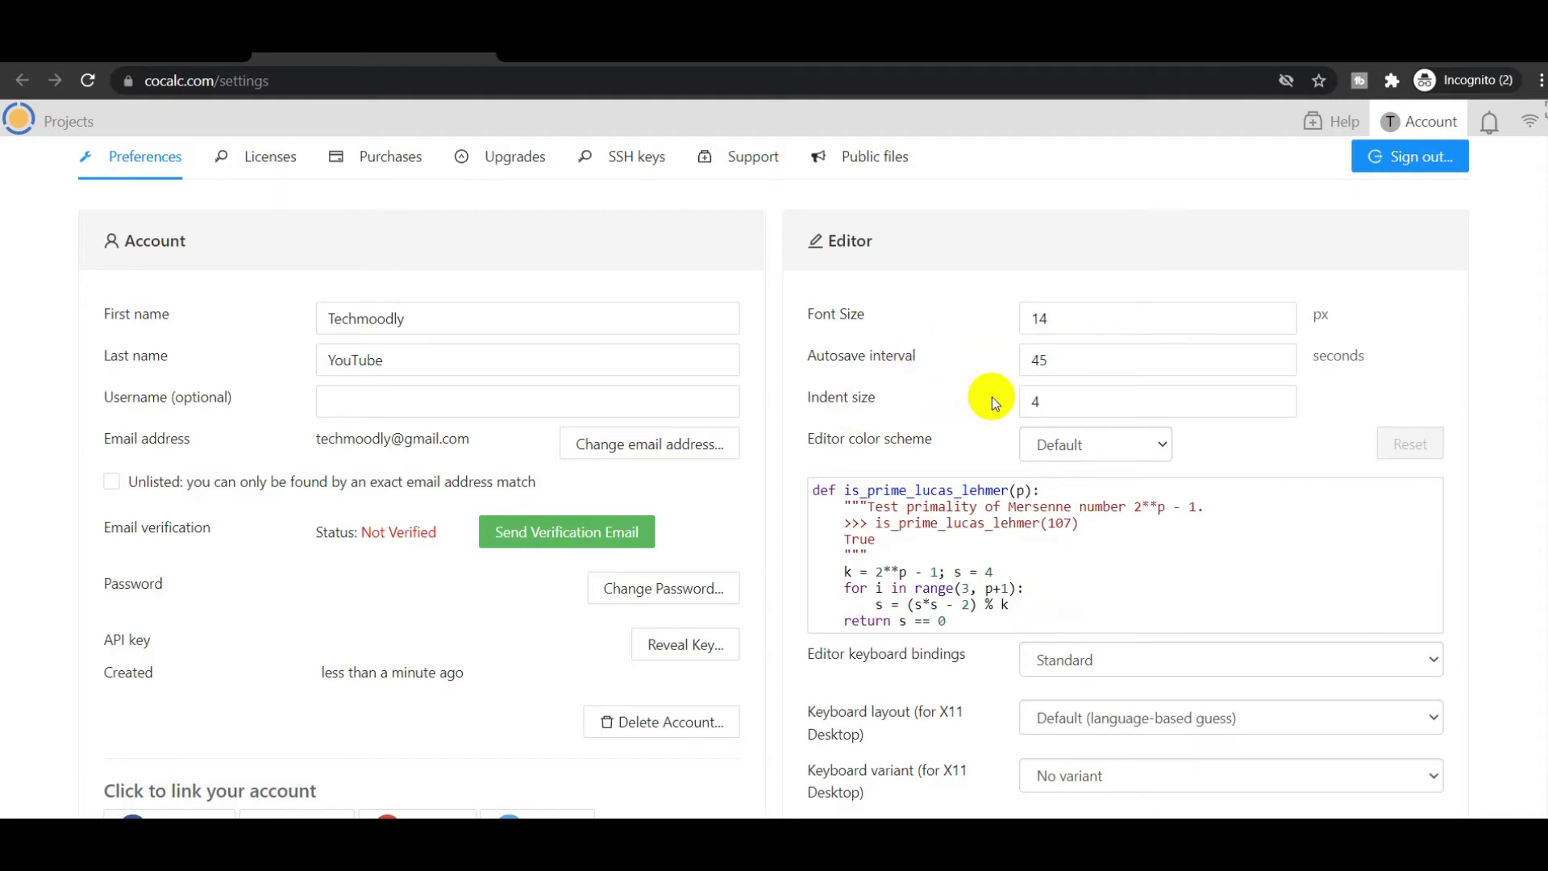
scroll(992, 397, down, 5)
scroll(992, 396, down, 4)
scroll(992, 397, down, 2)
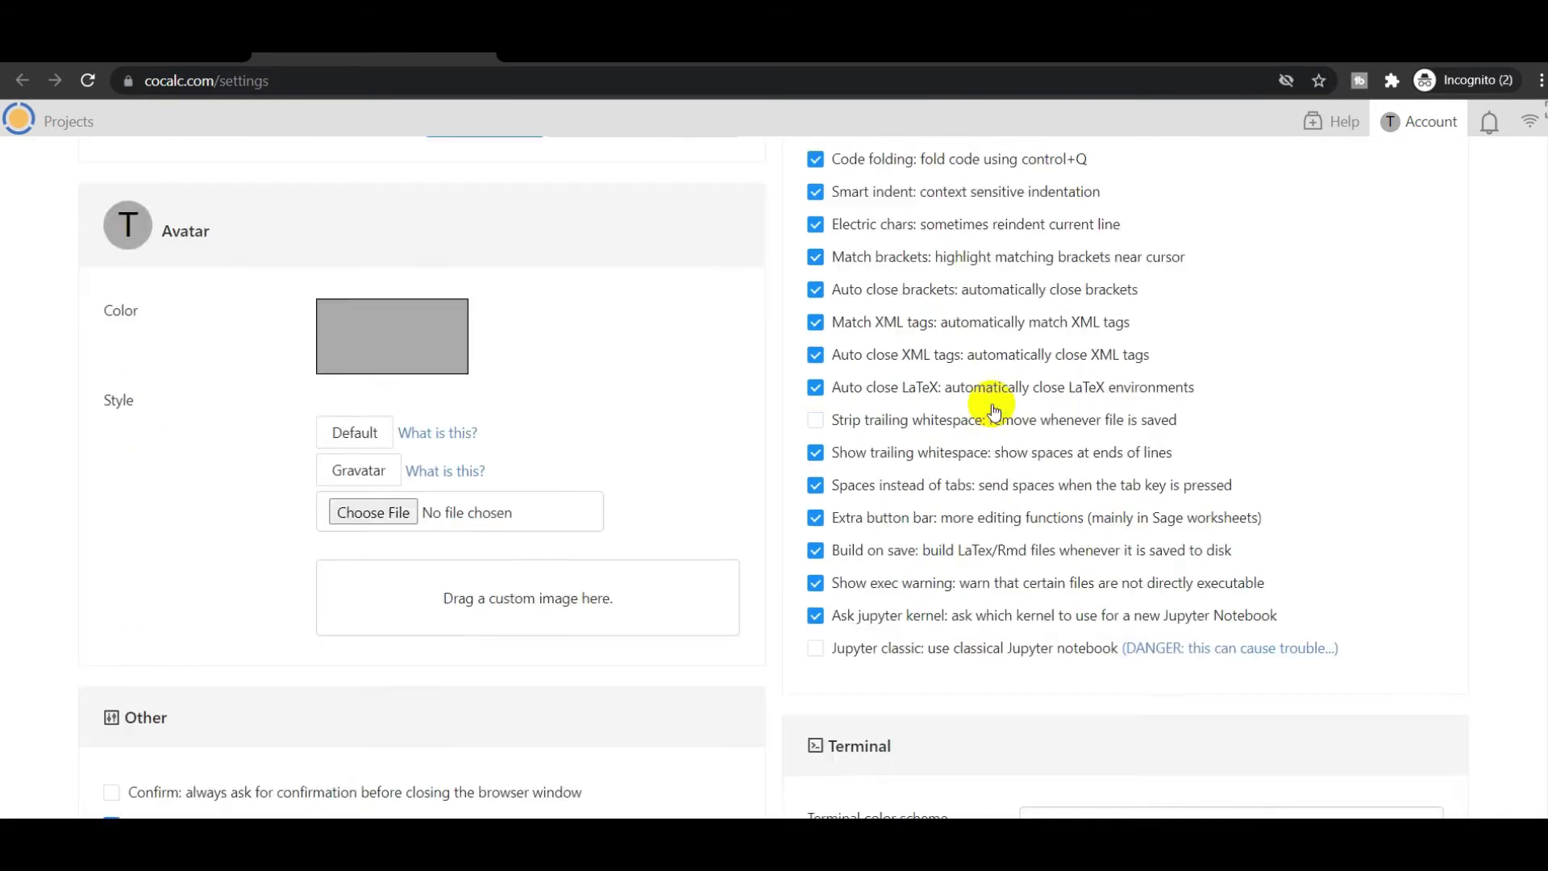
scroll(992, 411, up, 2)
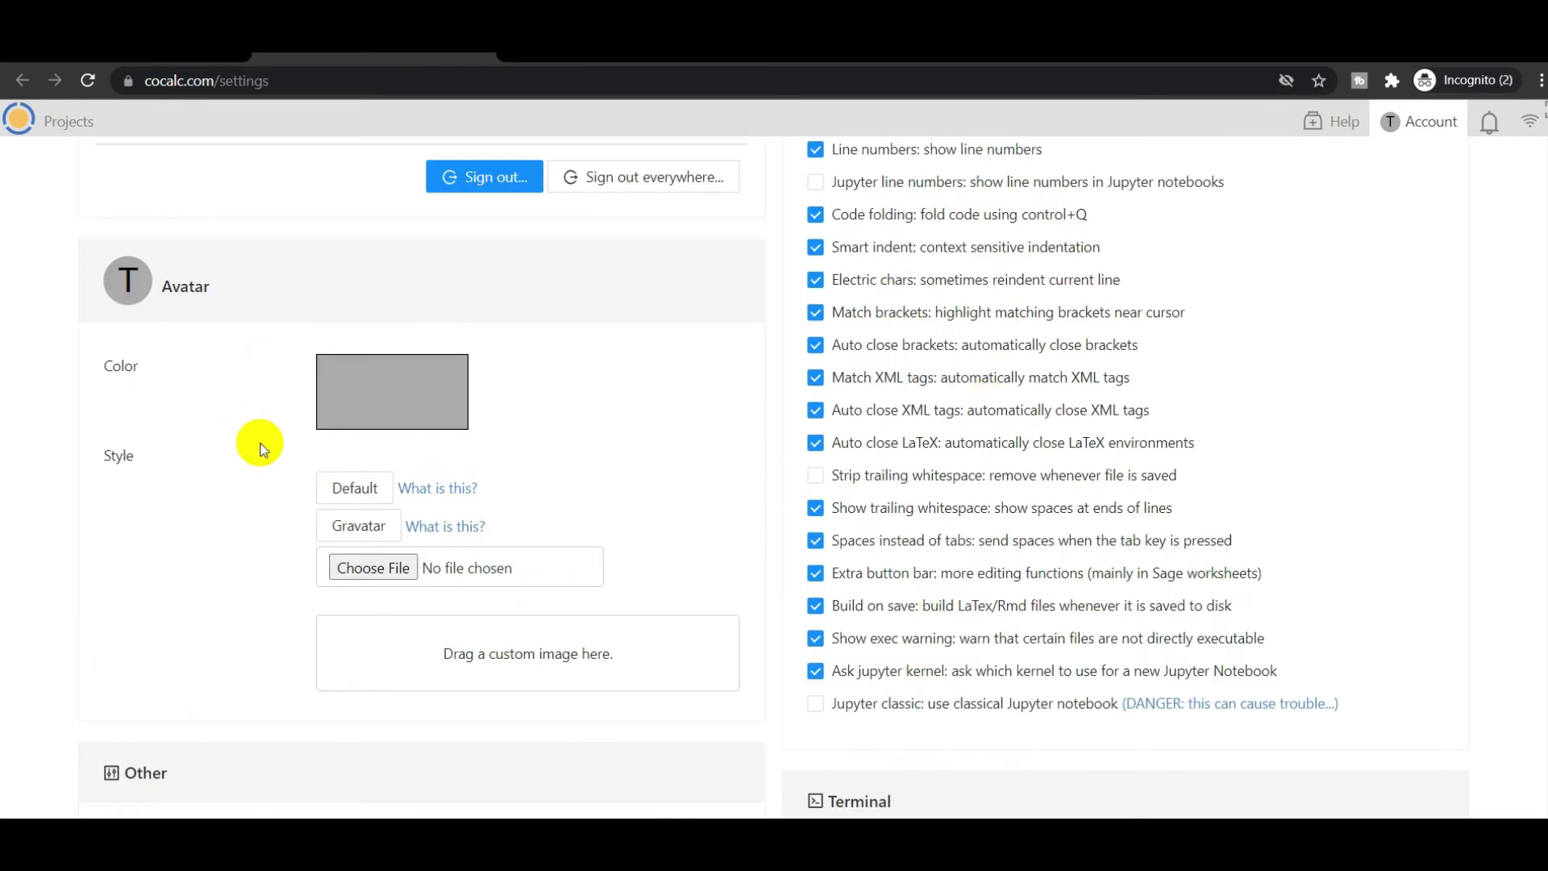
scroll(361, 581, down, 6)
scroll(972, 451, down, 1)
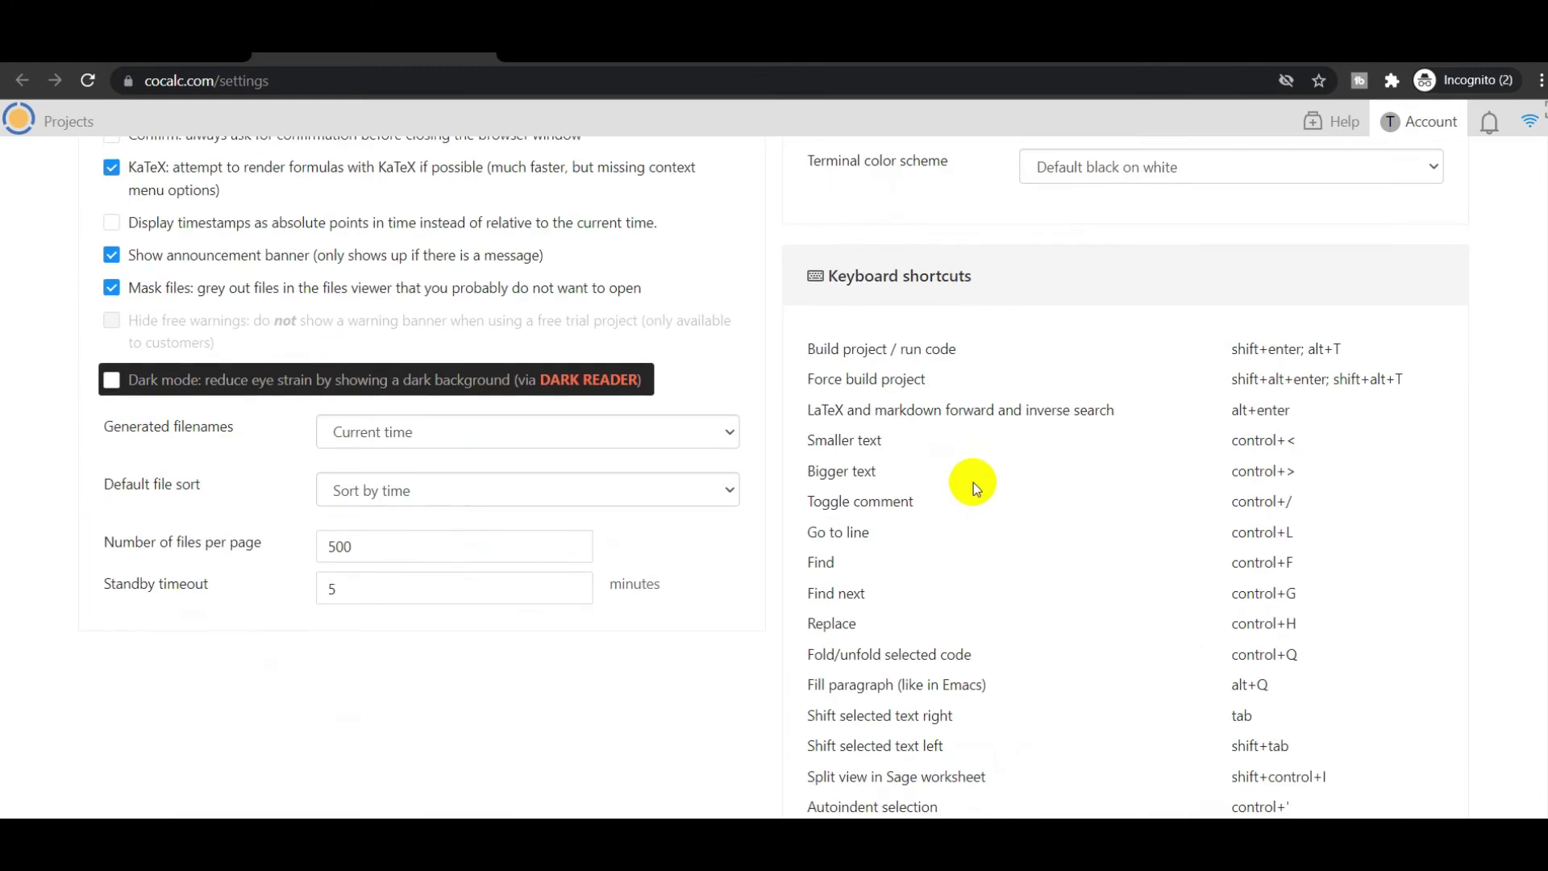
scroll(976, 490, down, 3)
scroll(976, 491, up, 5)
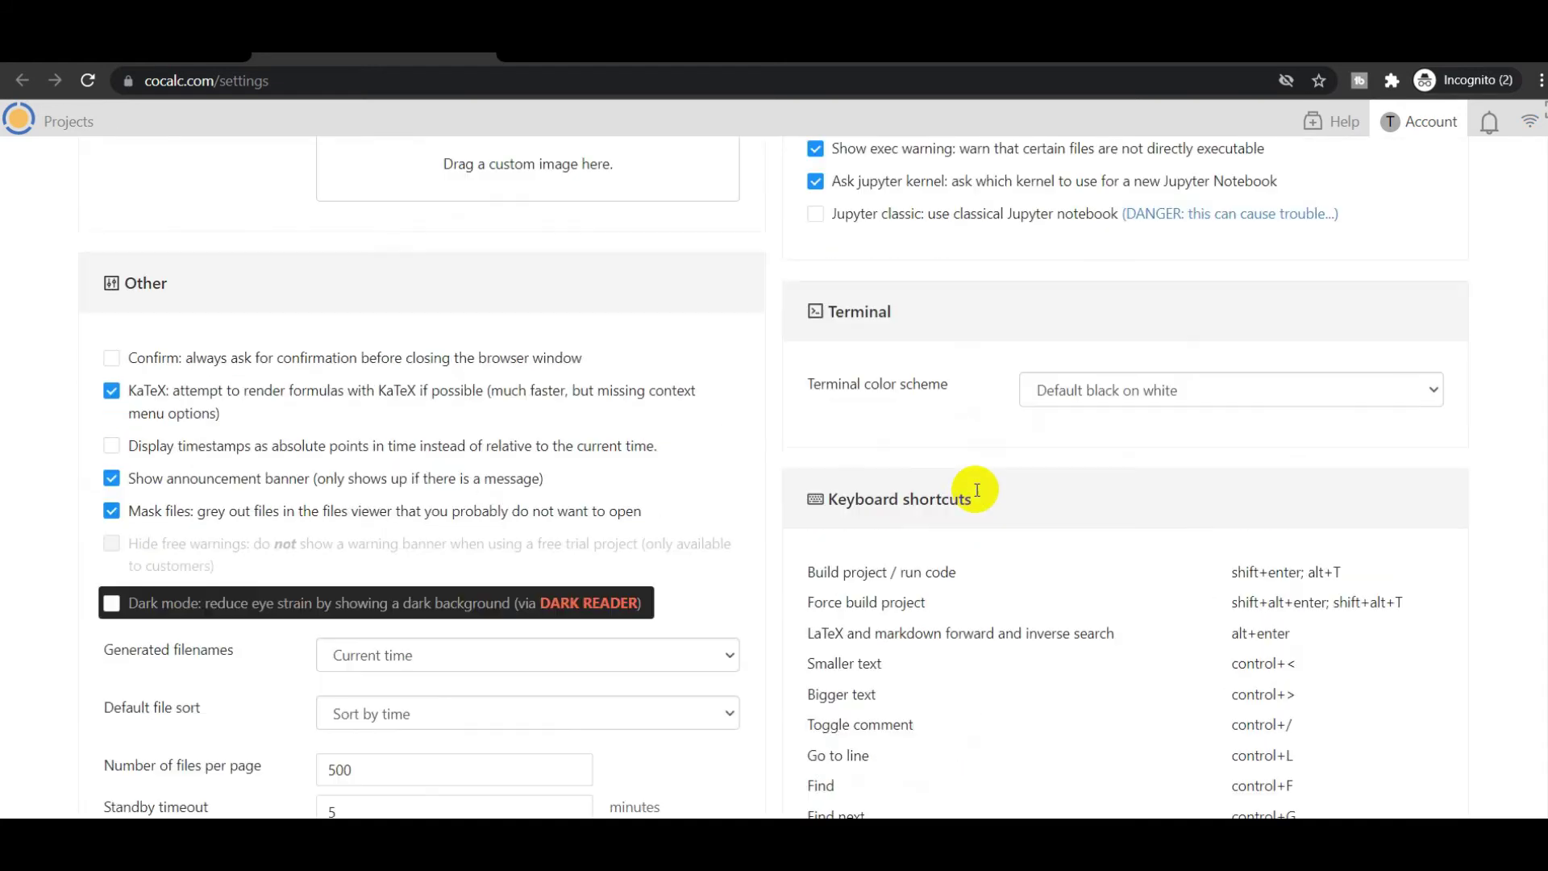
scroll(536, 391, up, 1)
scroll(541, 395, up, 10)
click(540, 390)
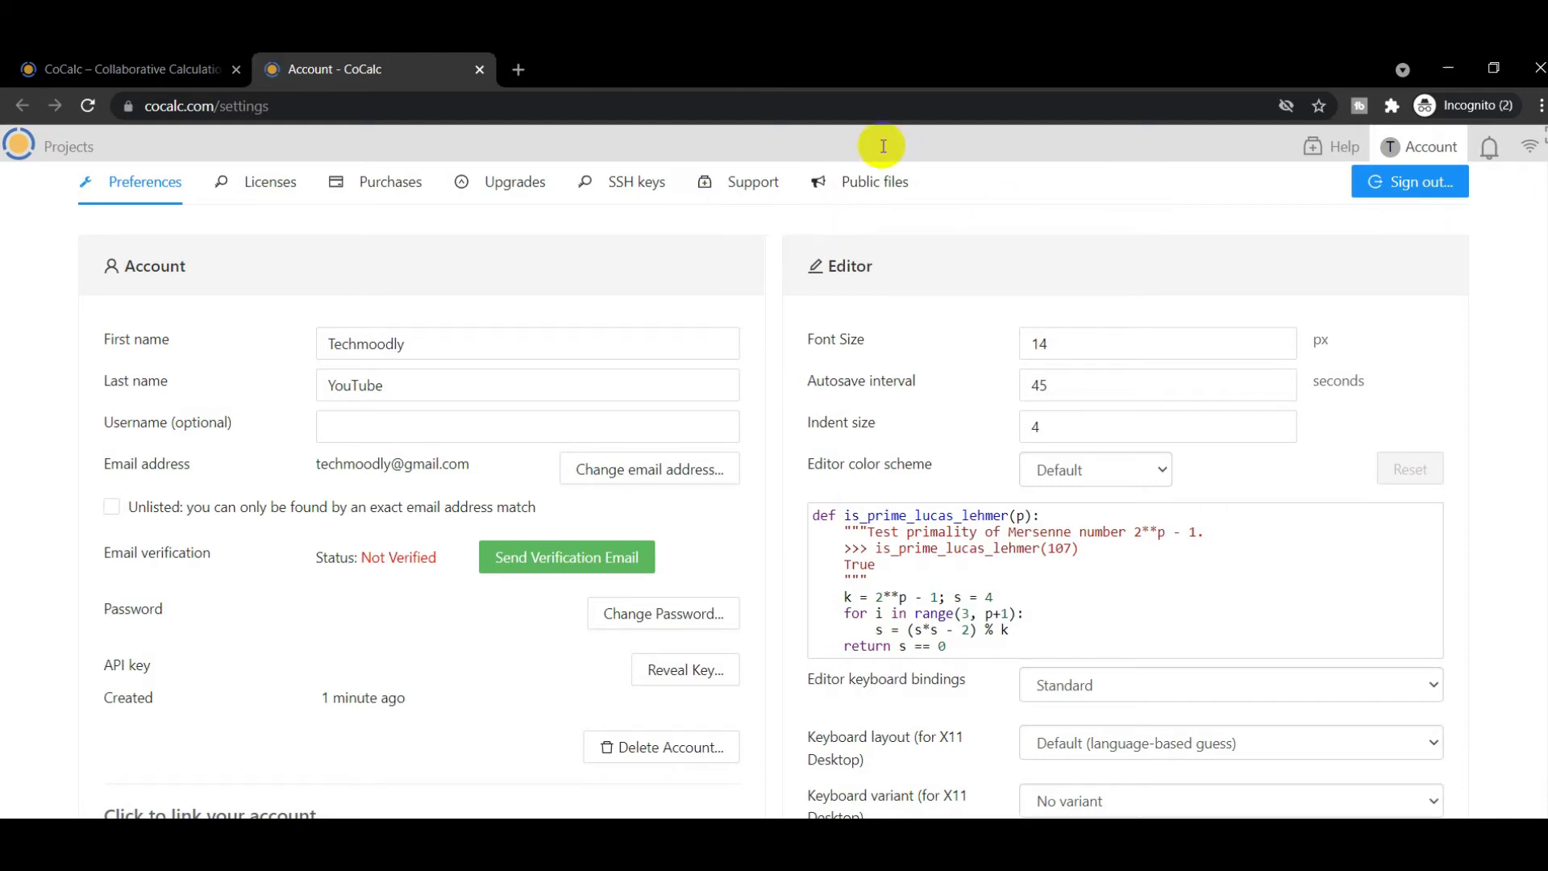
- Create a new CoCalc project titled 'MyLinuxTuts'
click(82, 148)
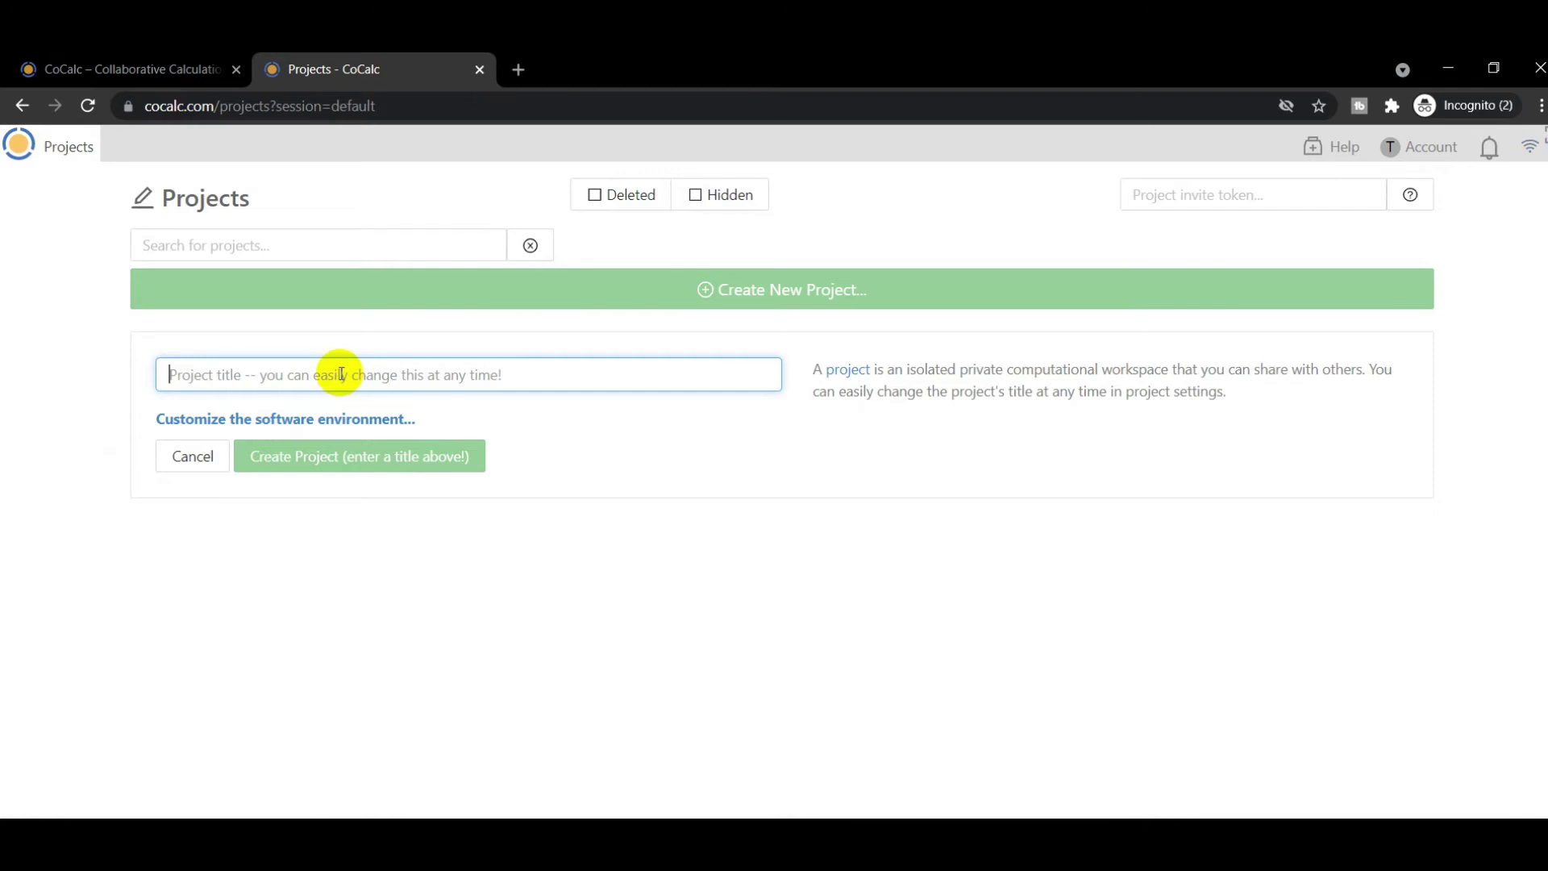
text(My)
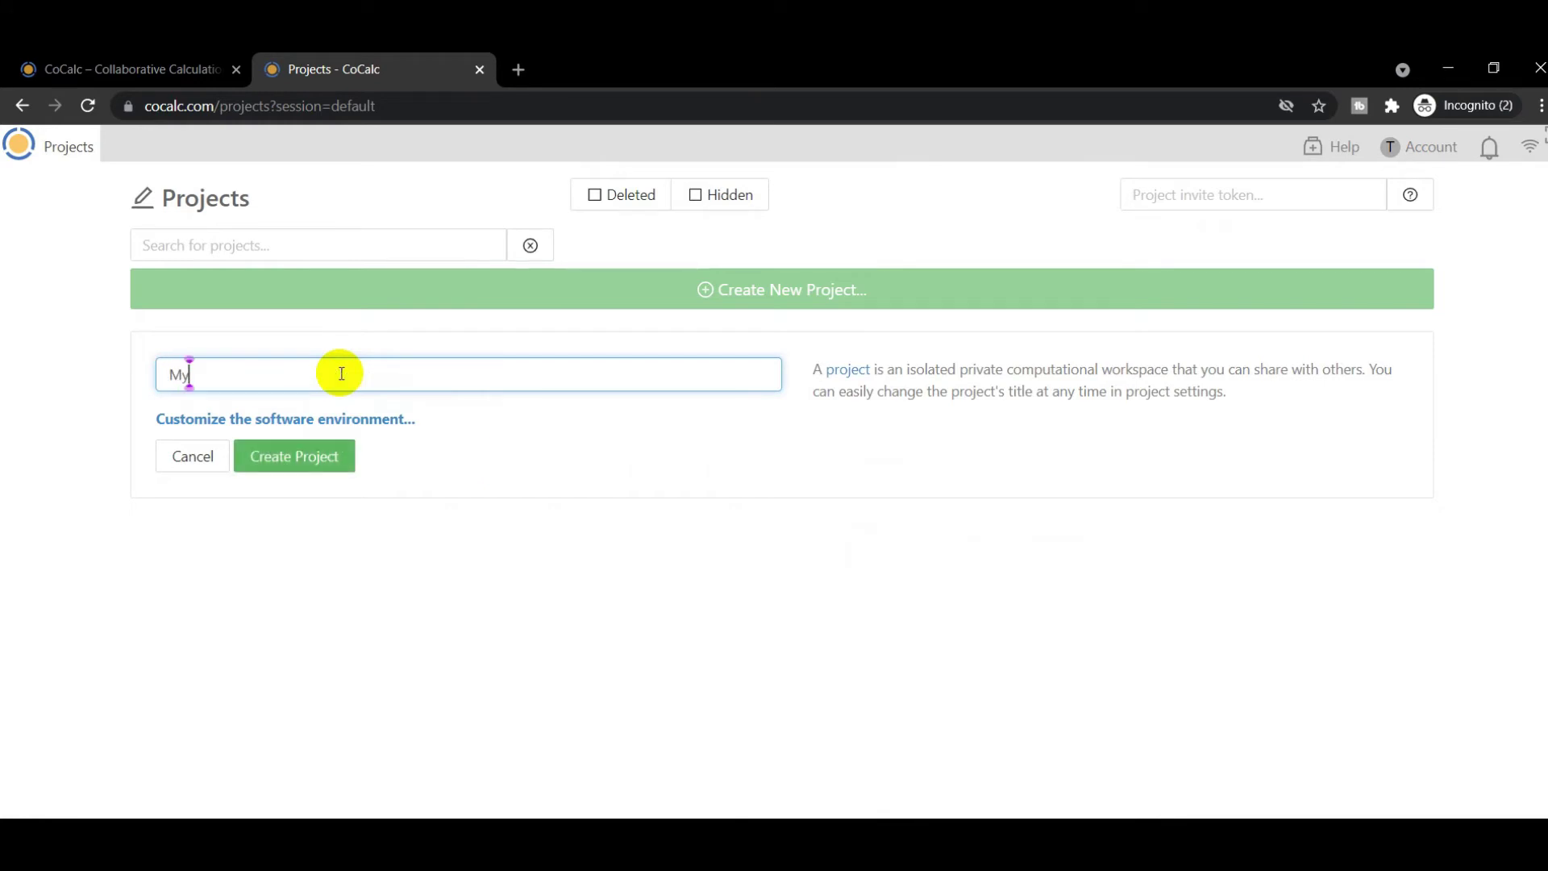
text(LinuxTuts)
click(307, 456)
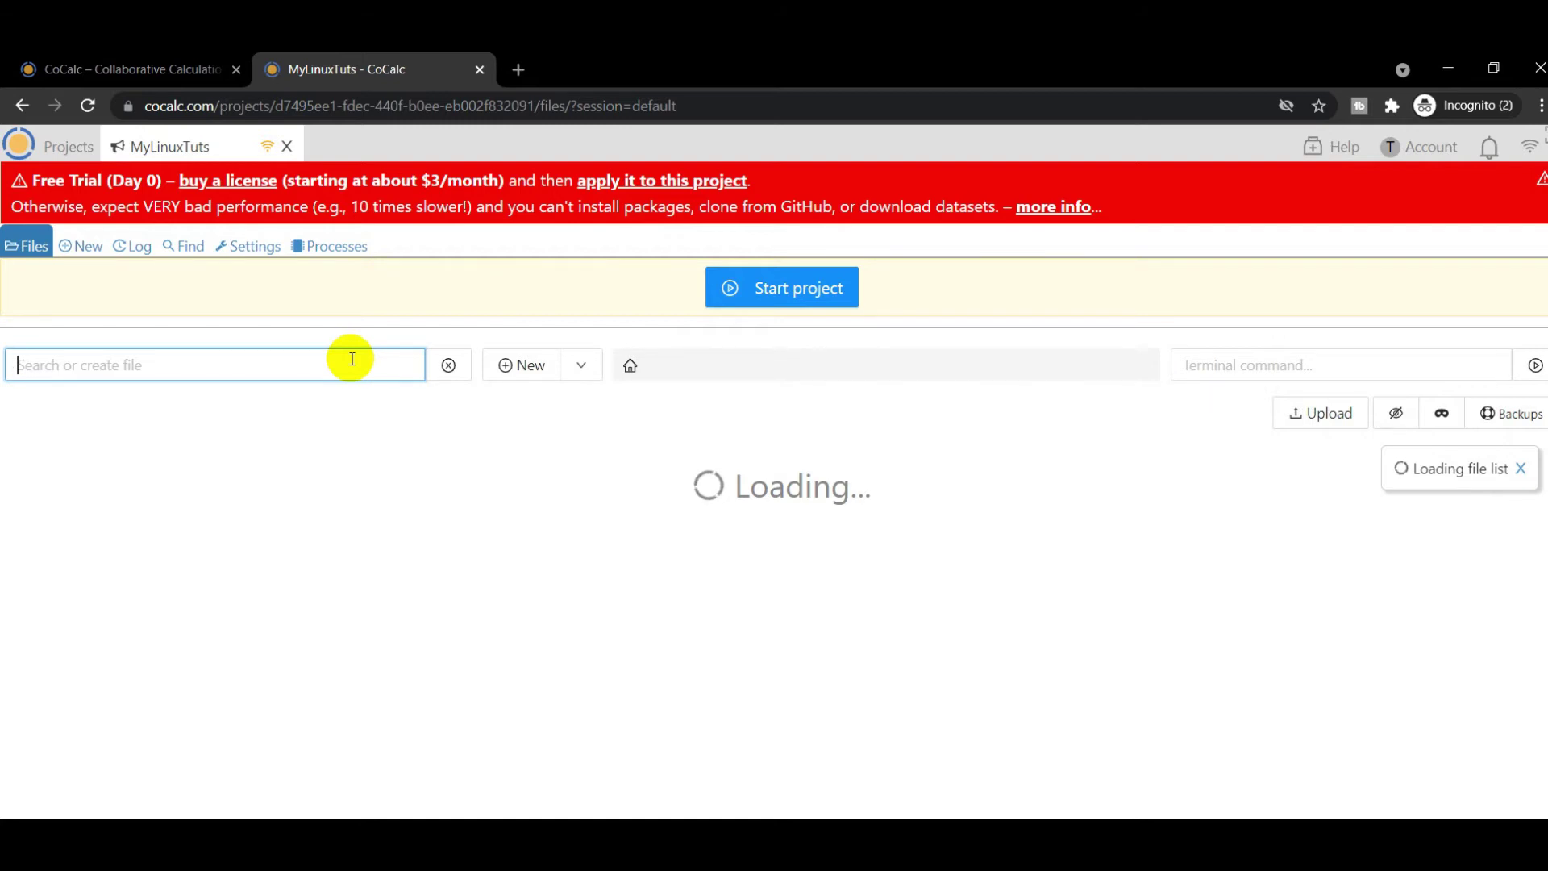
- Start a new file and replace the default date-based name with 'MyFirstLinux'
click(81, 246)
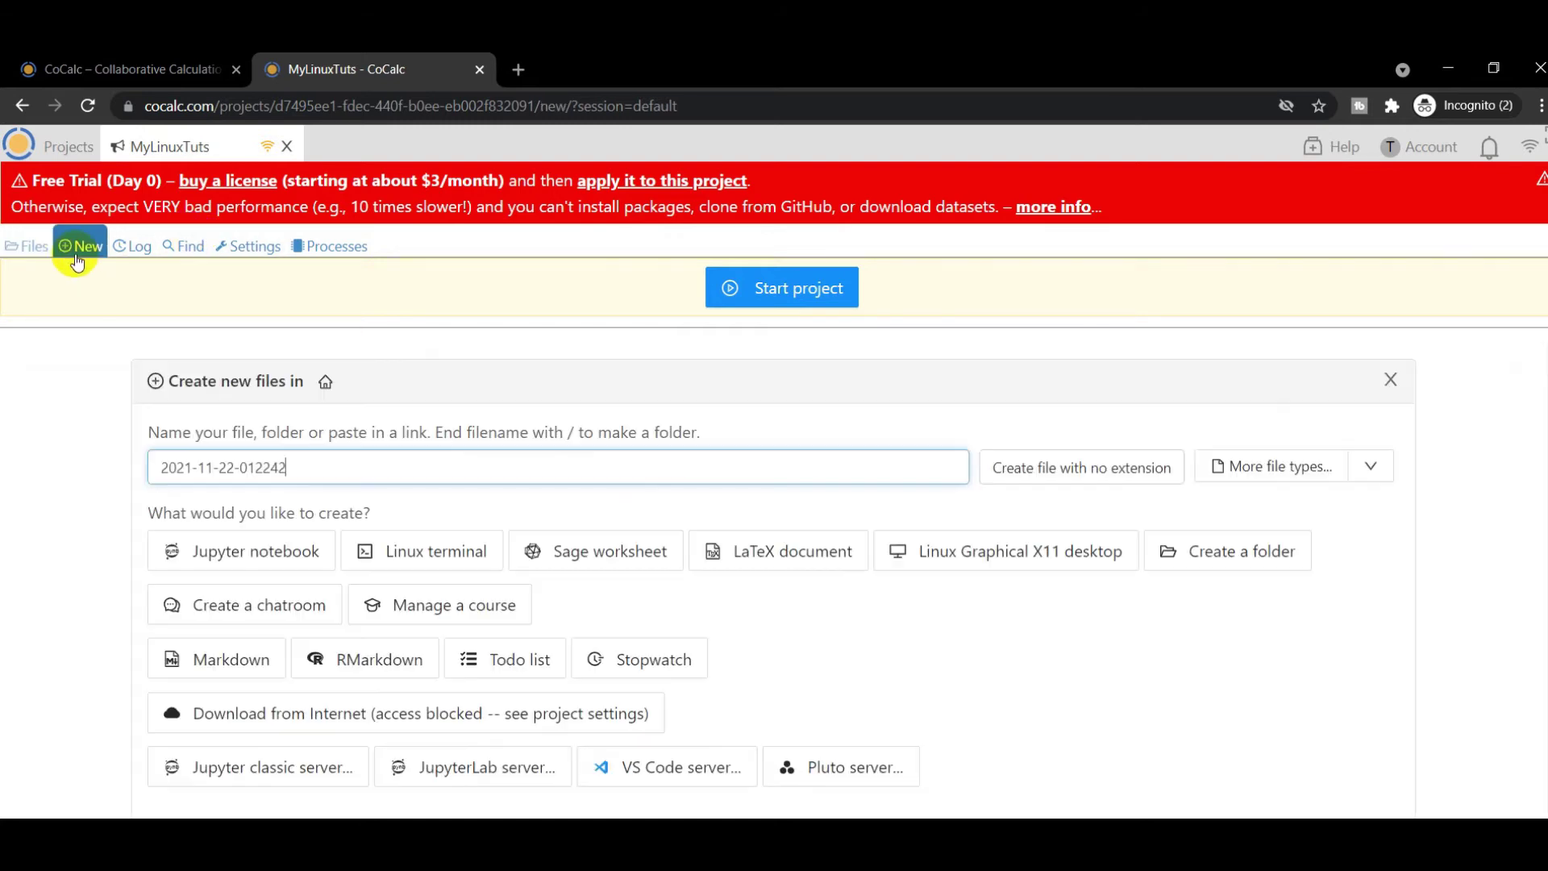
drag(287, 468, 4, 492)
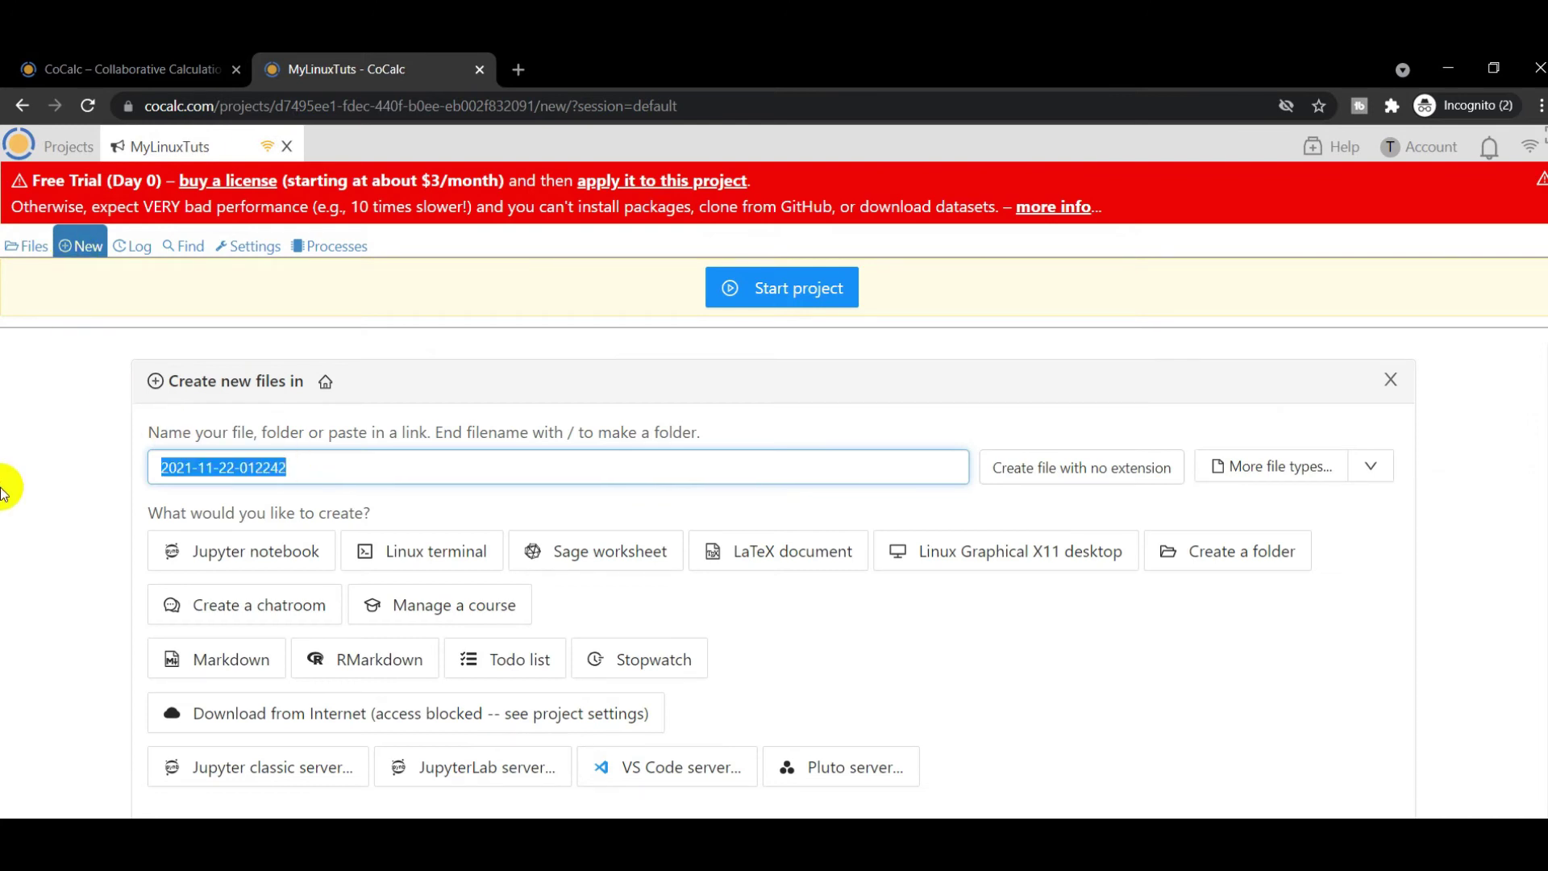
text(MyFirsat)
key(BackSpace)
key(BackSpace)
text(tLinux)
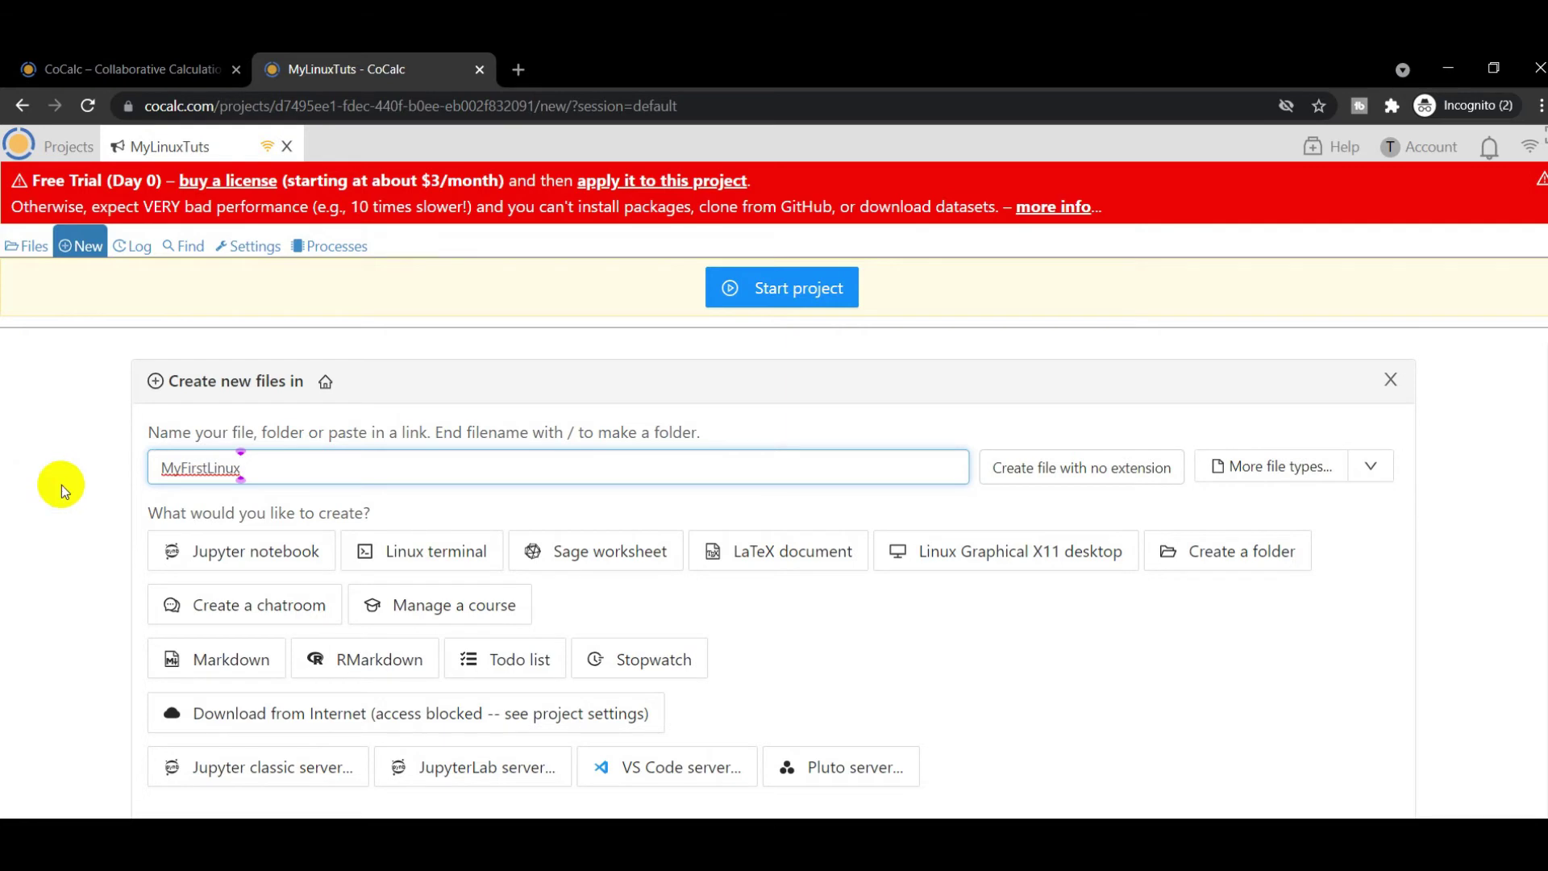
- Create it as a Linux graphical X11 desktop, widen the terminal pane, and focus the terminal
scroll(121, 564, down, 2)
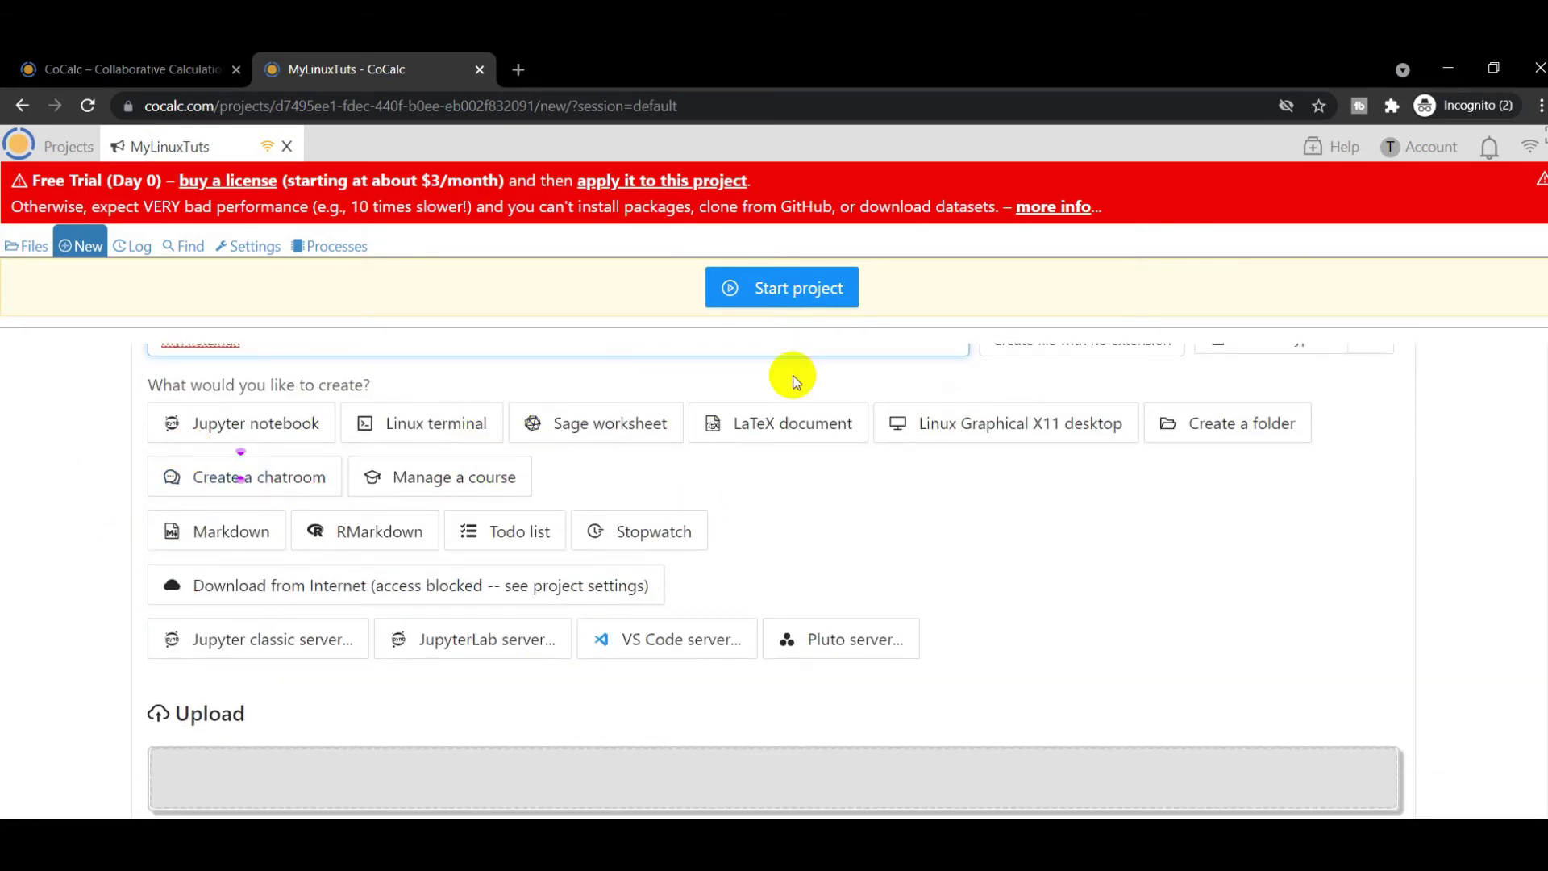
click(1061, 425)
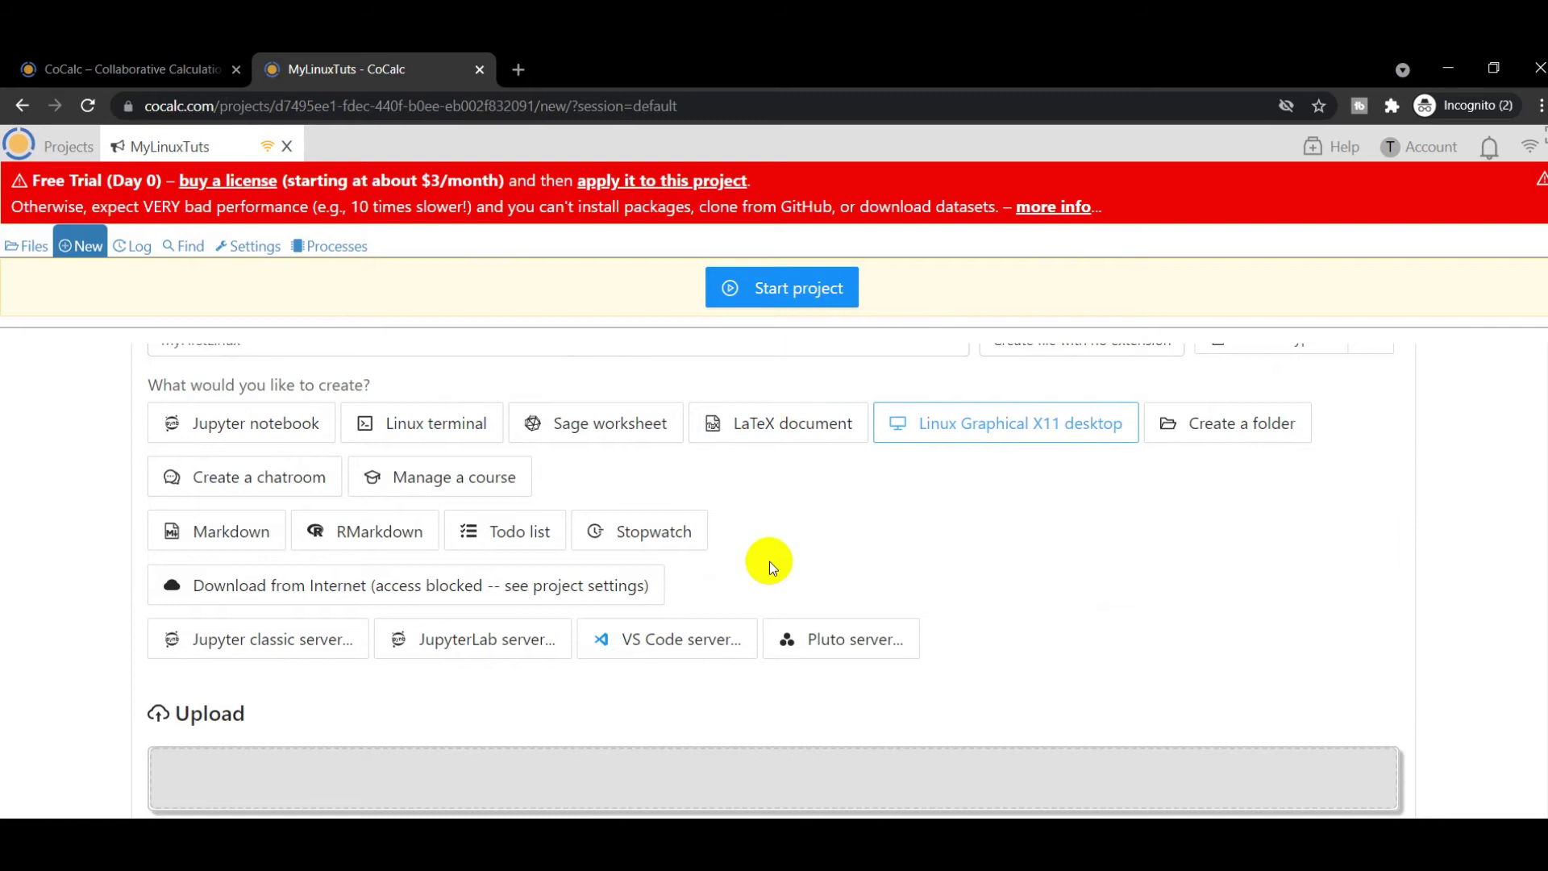
click(794, 288)
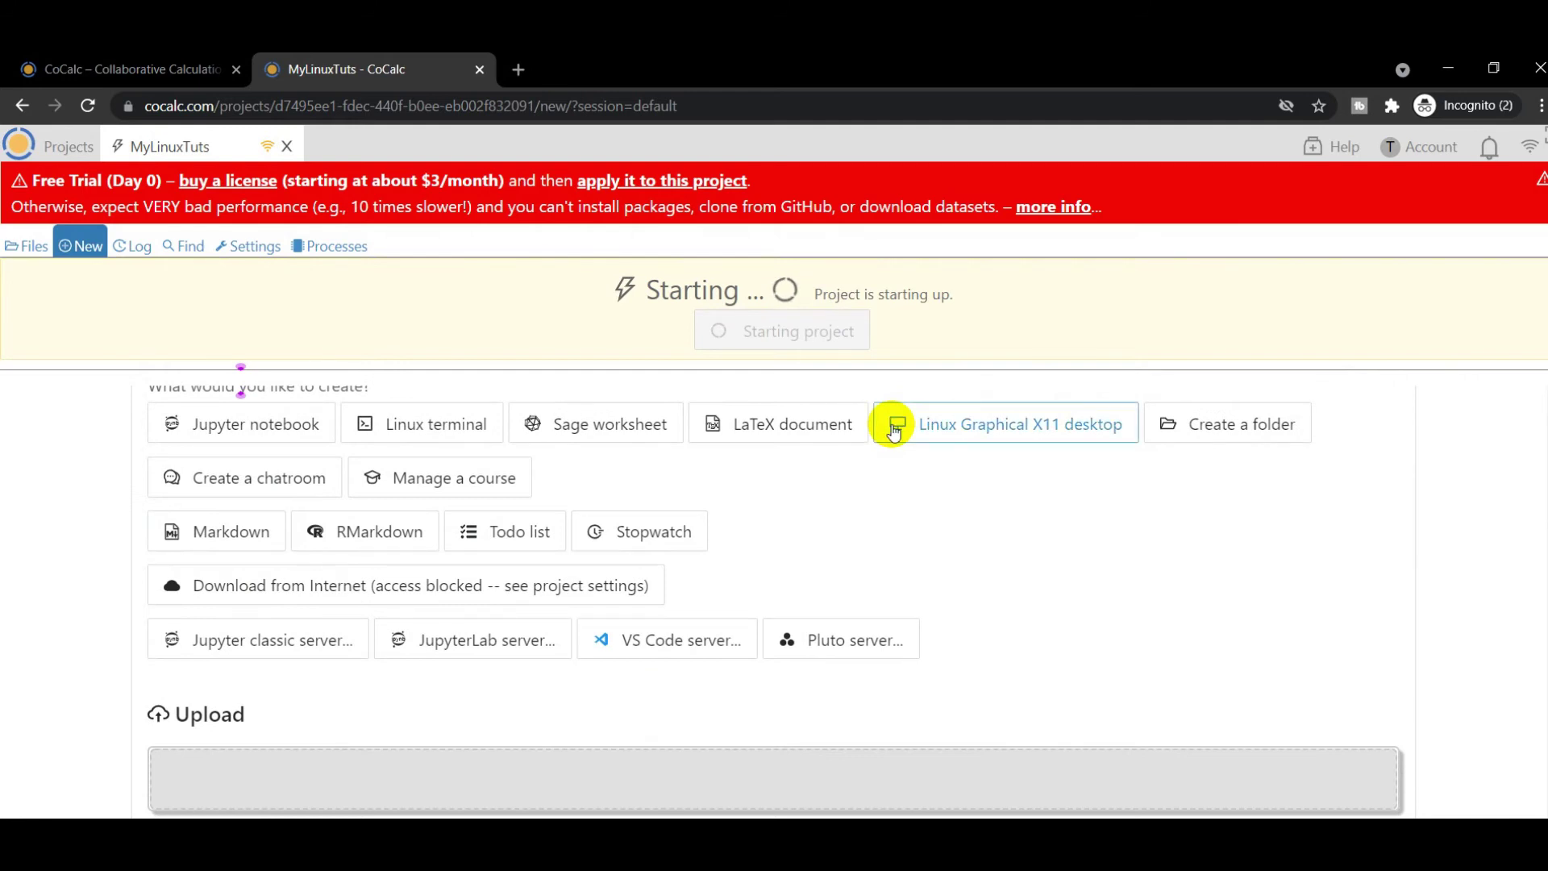
scroll(893, 432, up, 1)
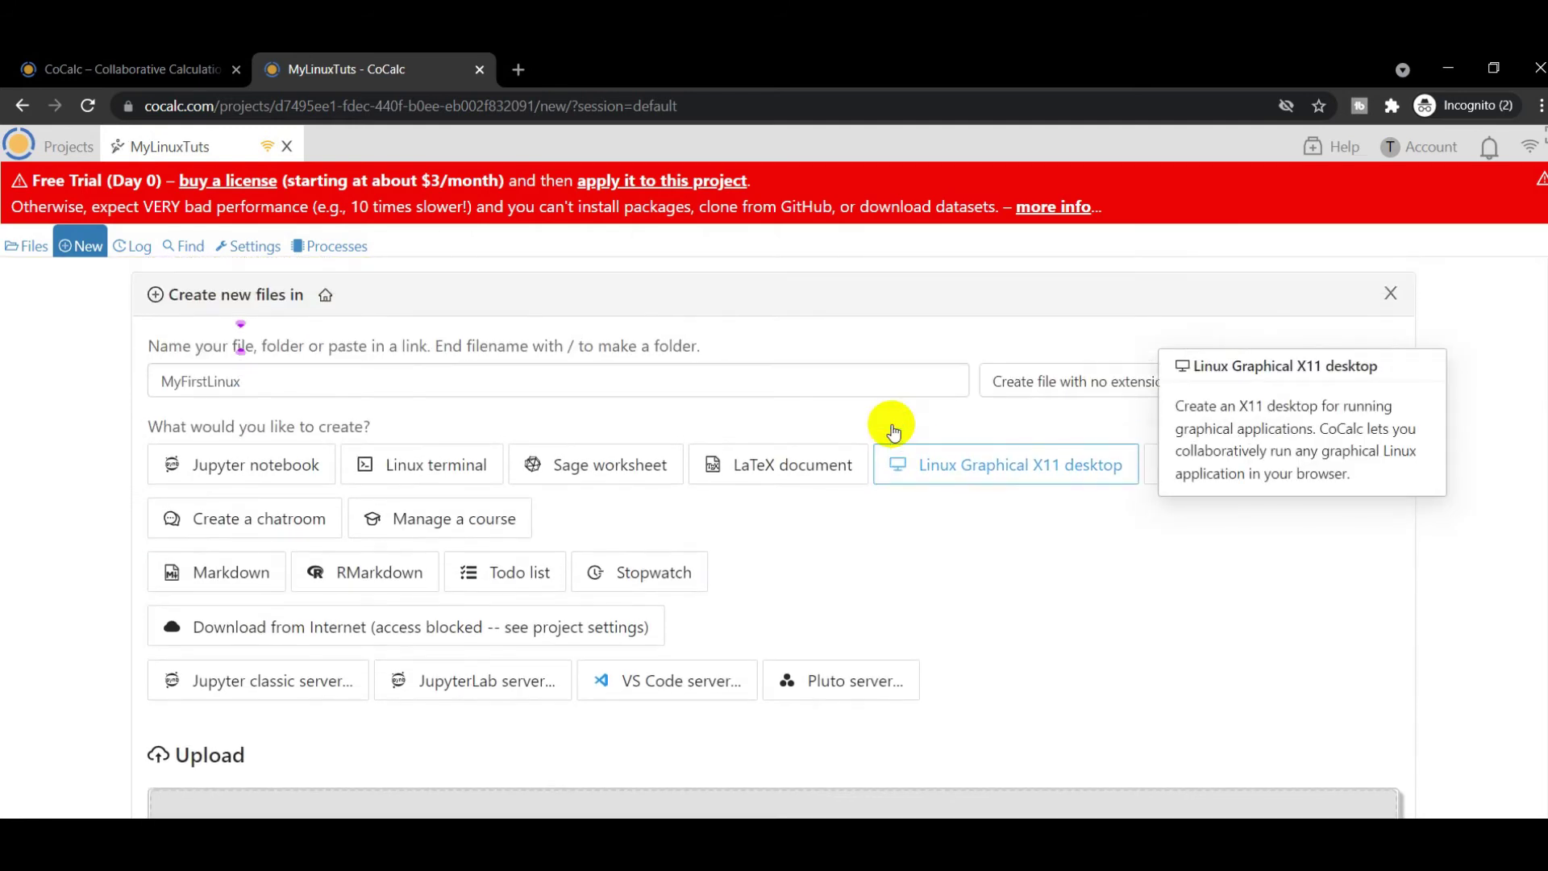
scroll(893, 431, down, 1)
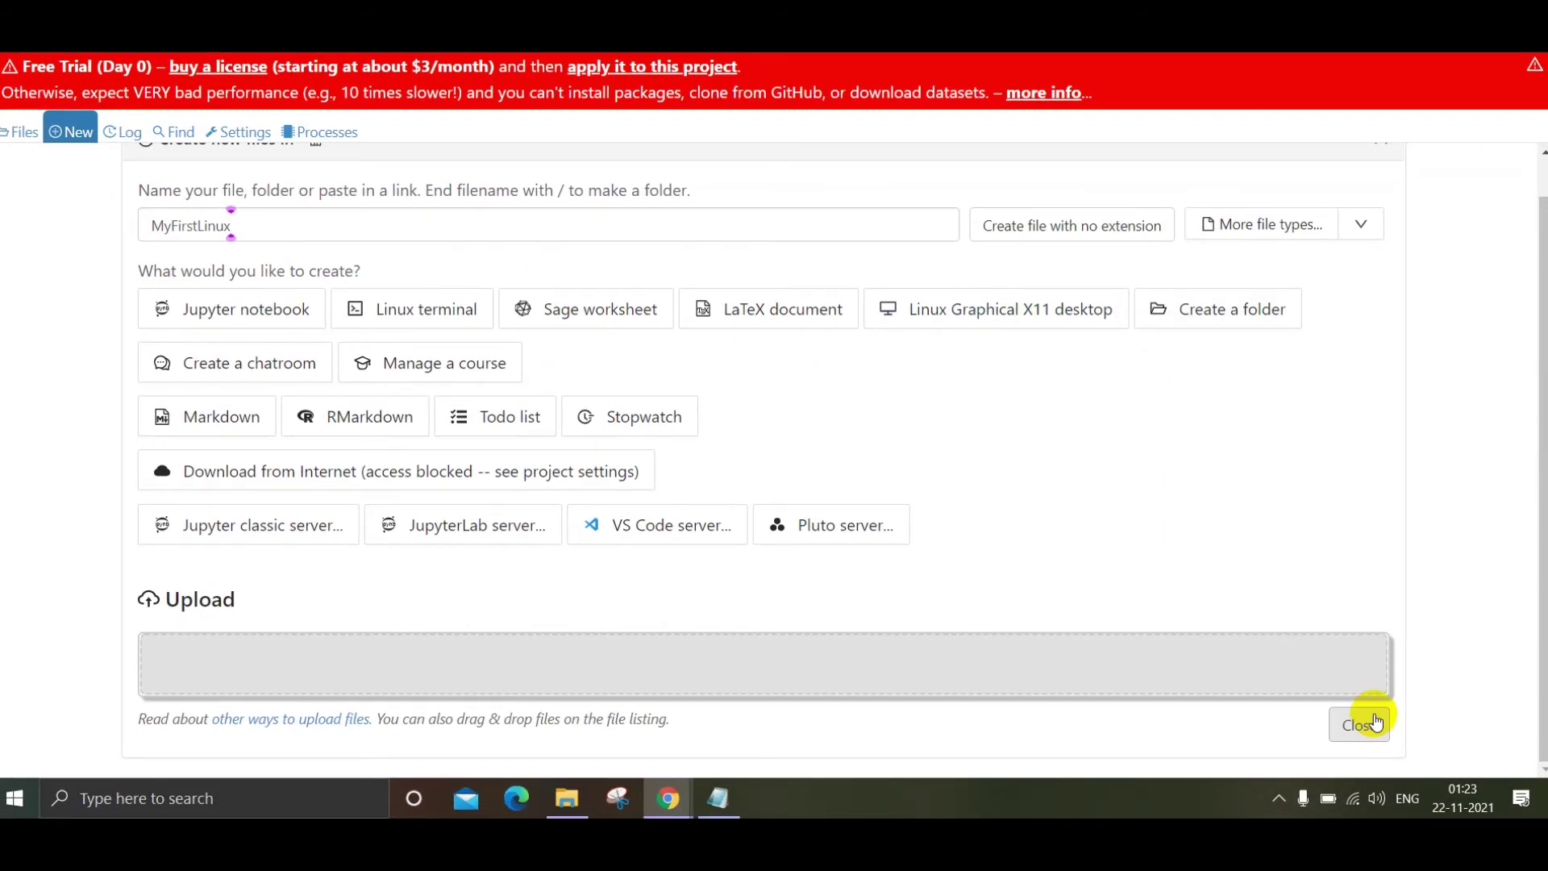
click(964, 307)
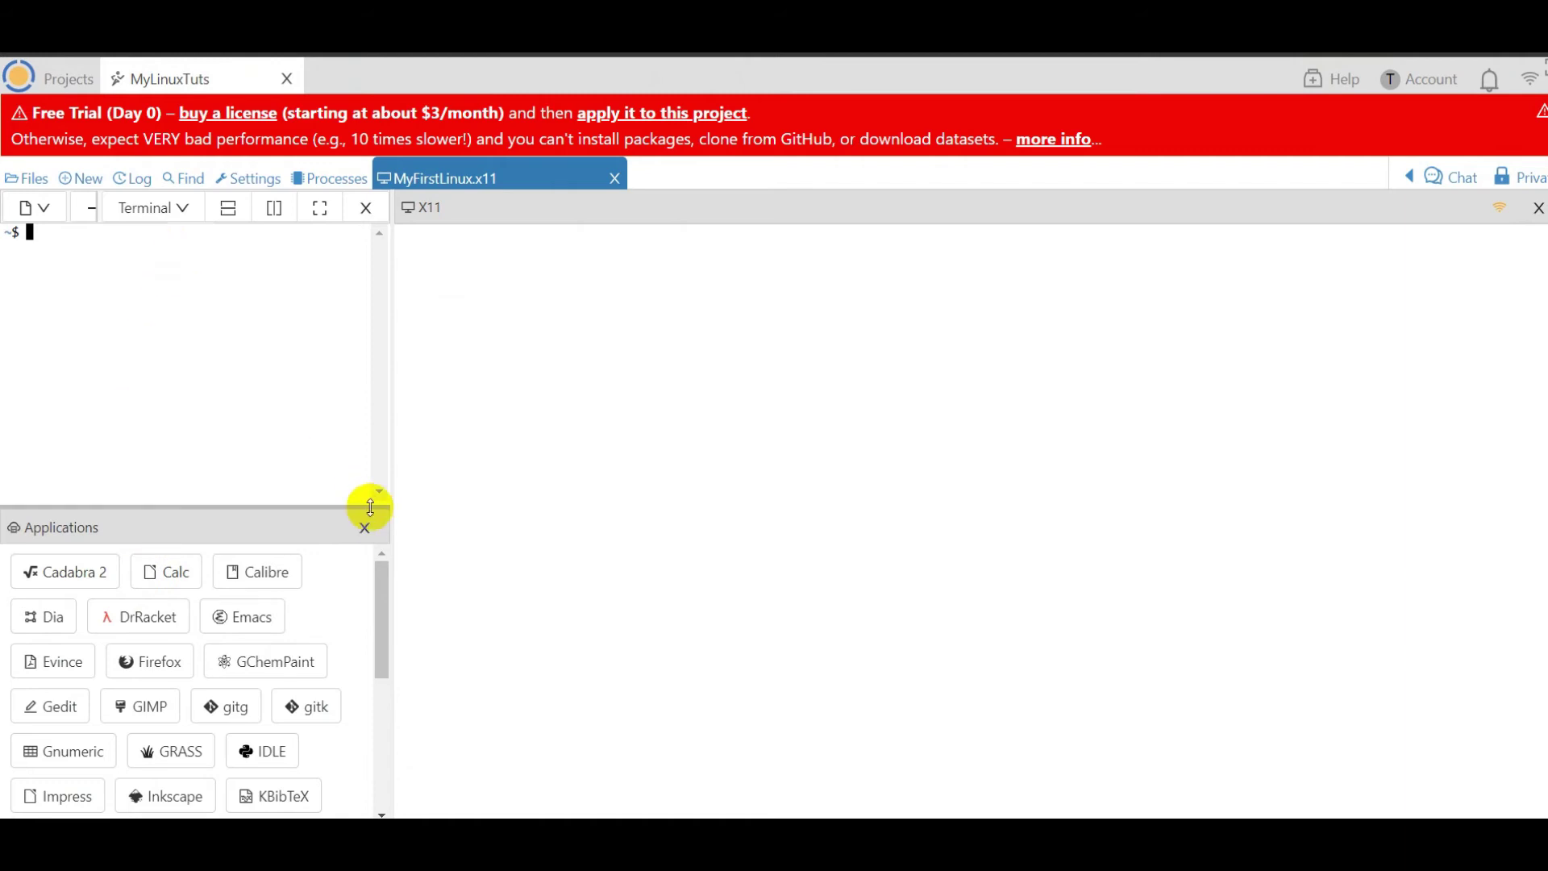
drag(391, 500, 718, 546)
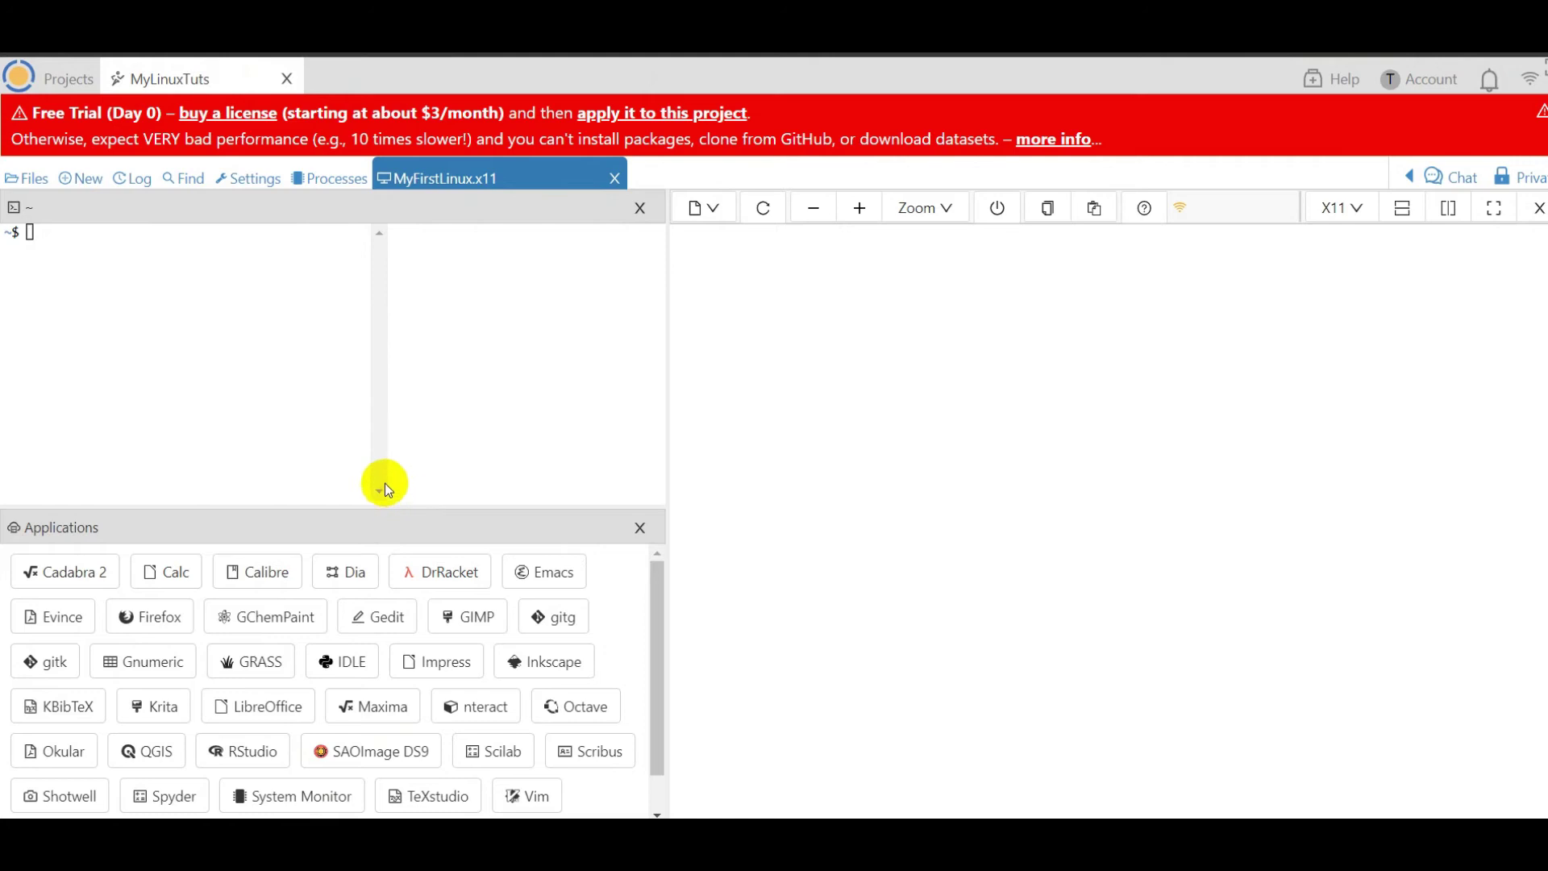
click(178, 259)
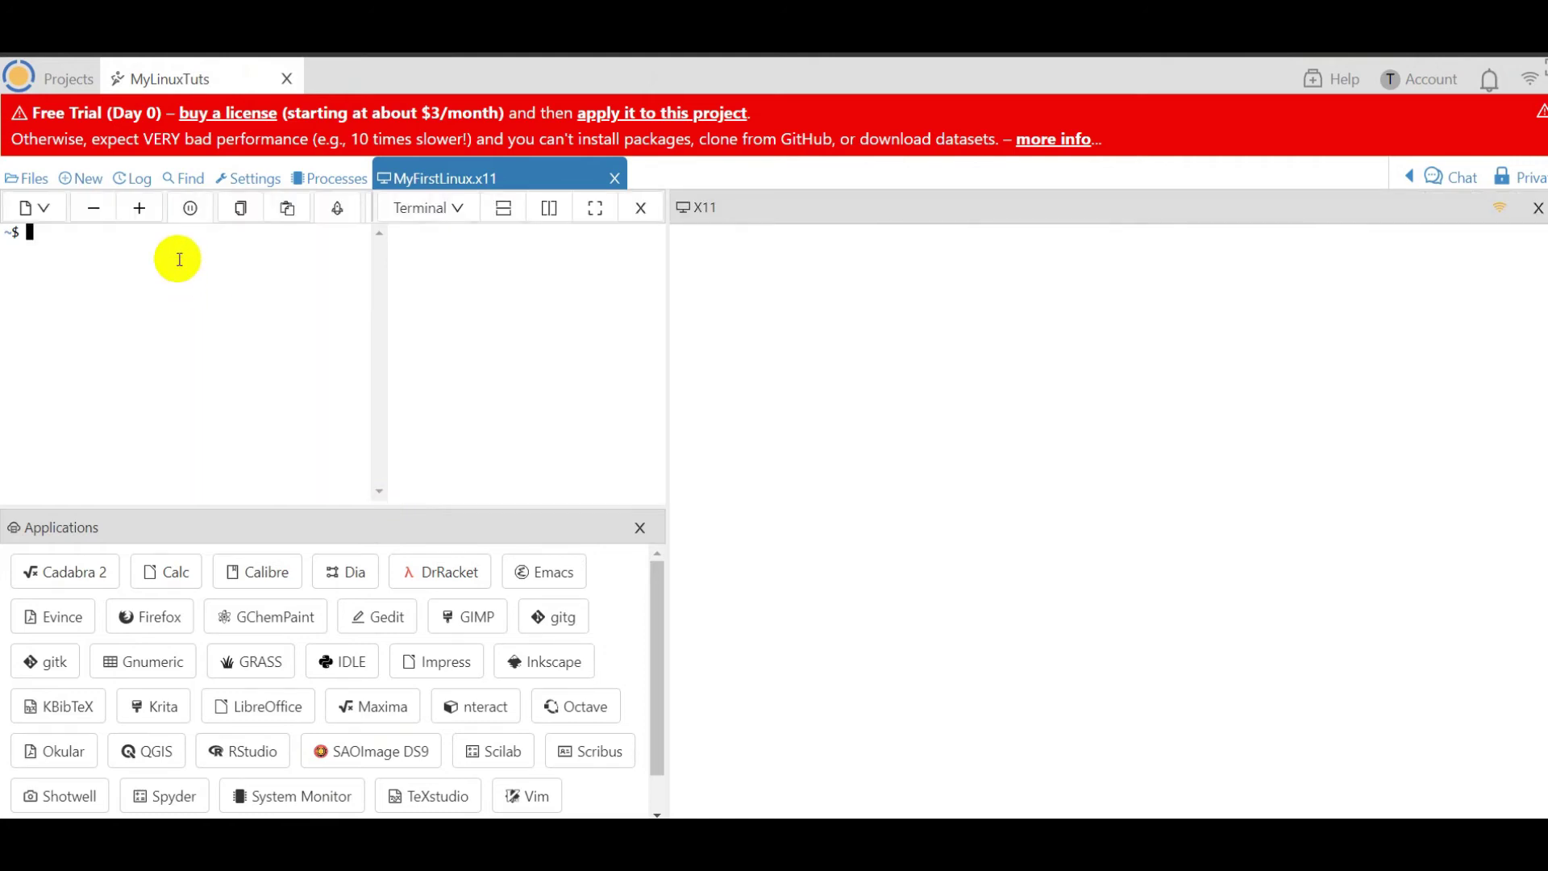
- List the home directory, change to /, and list the root directory after clearing the screen
text(ls)
key(Return)
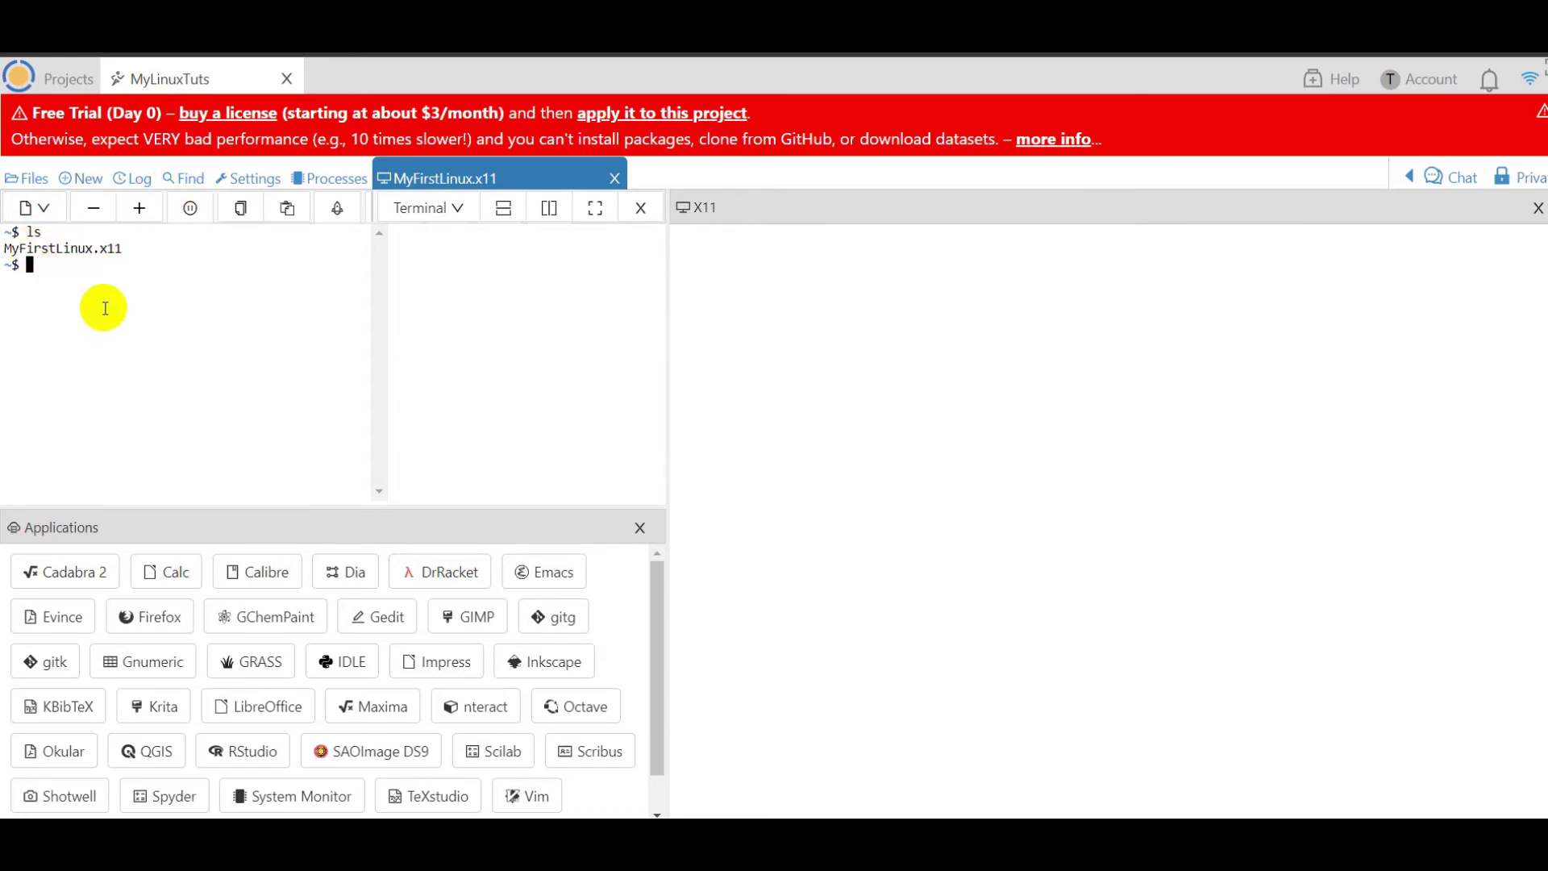
text(cd /)
key(Return)
text(ls)
key(Return)
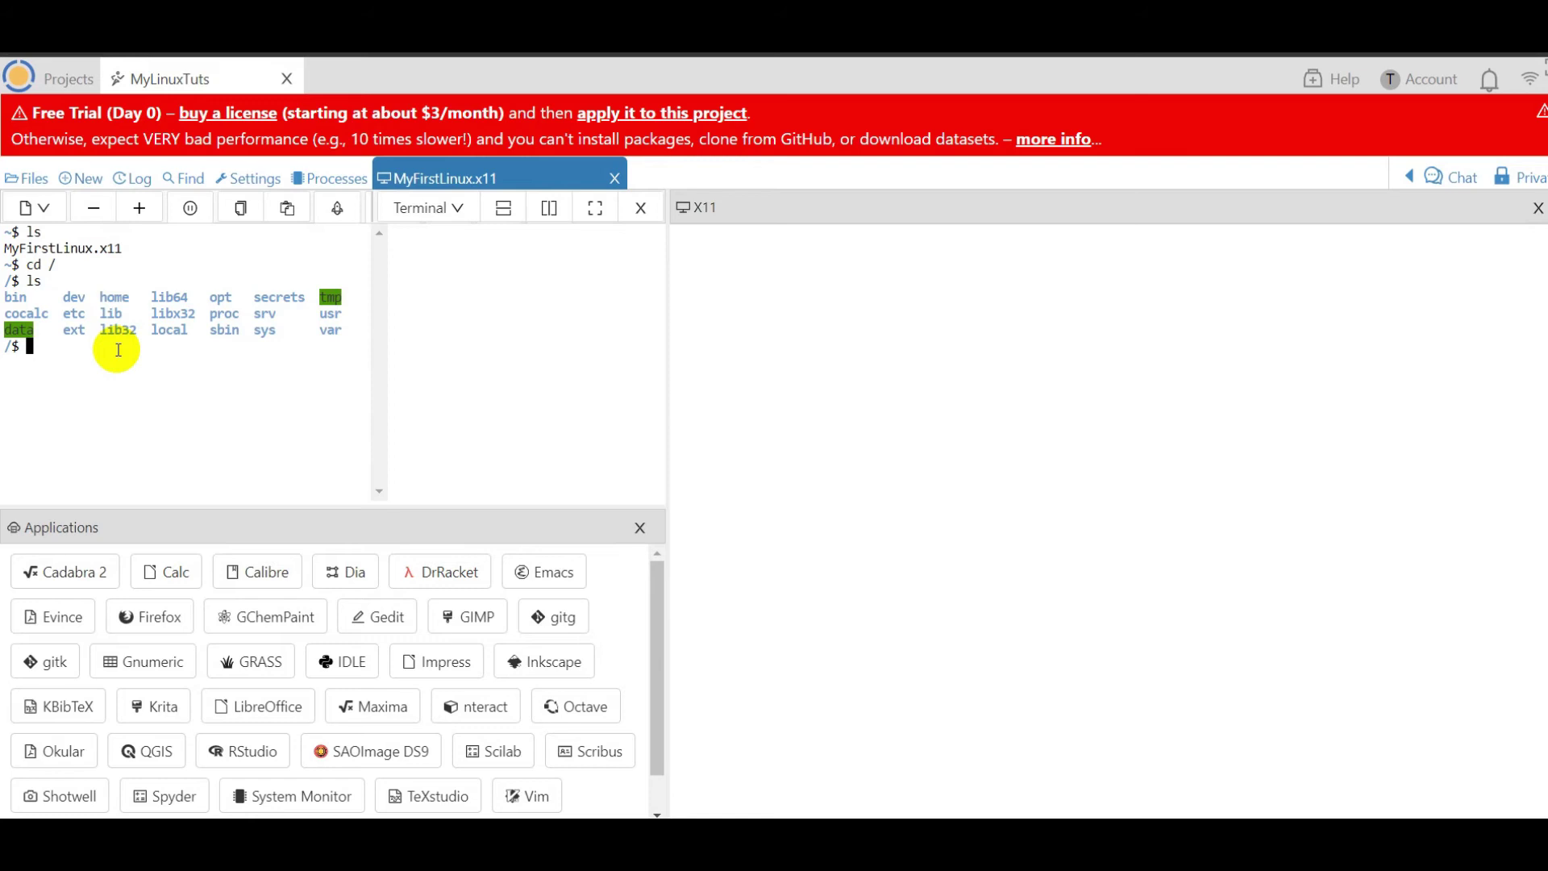
text(clear)
key(Return)
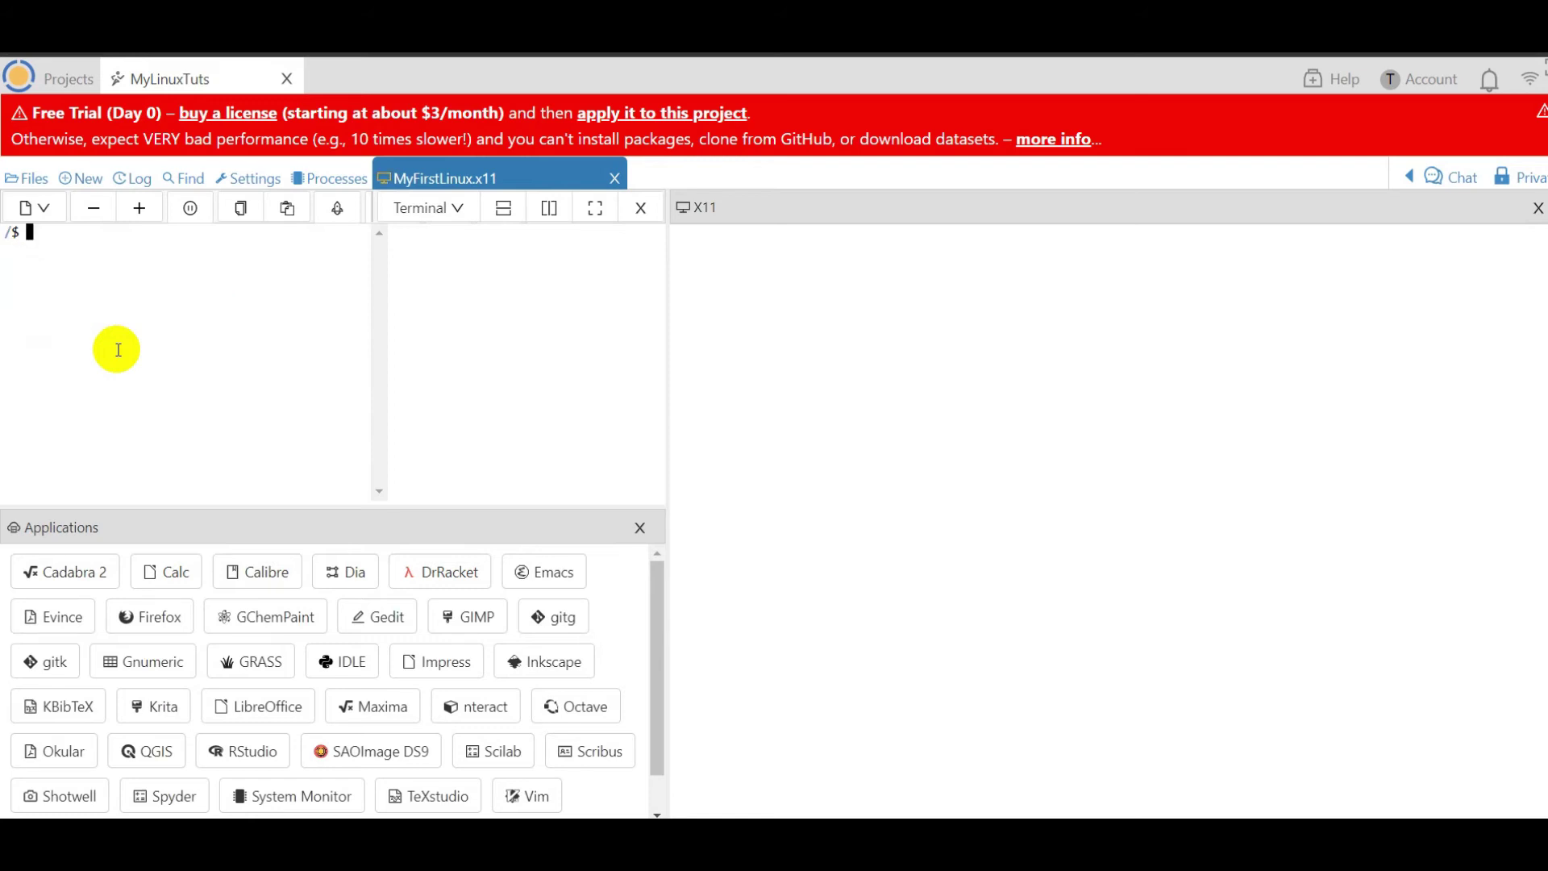
text(ls)
key(Return)
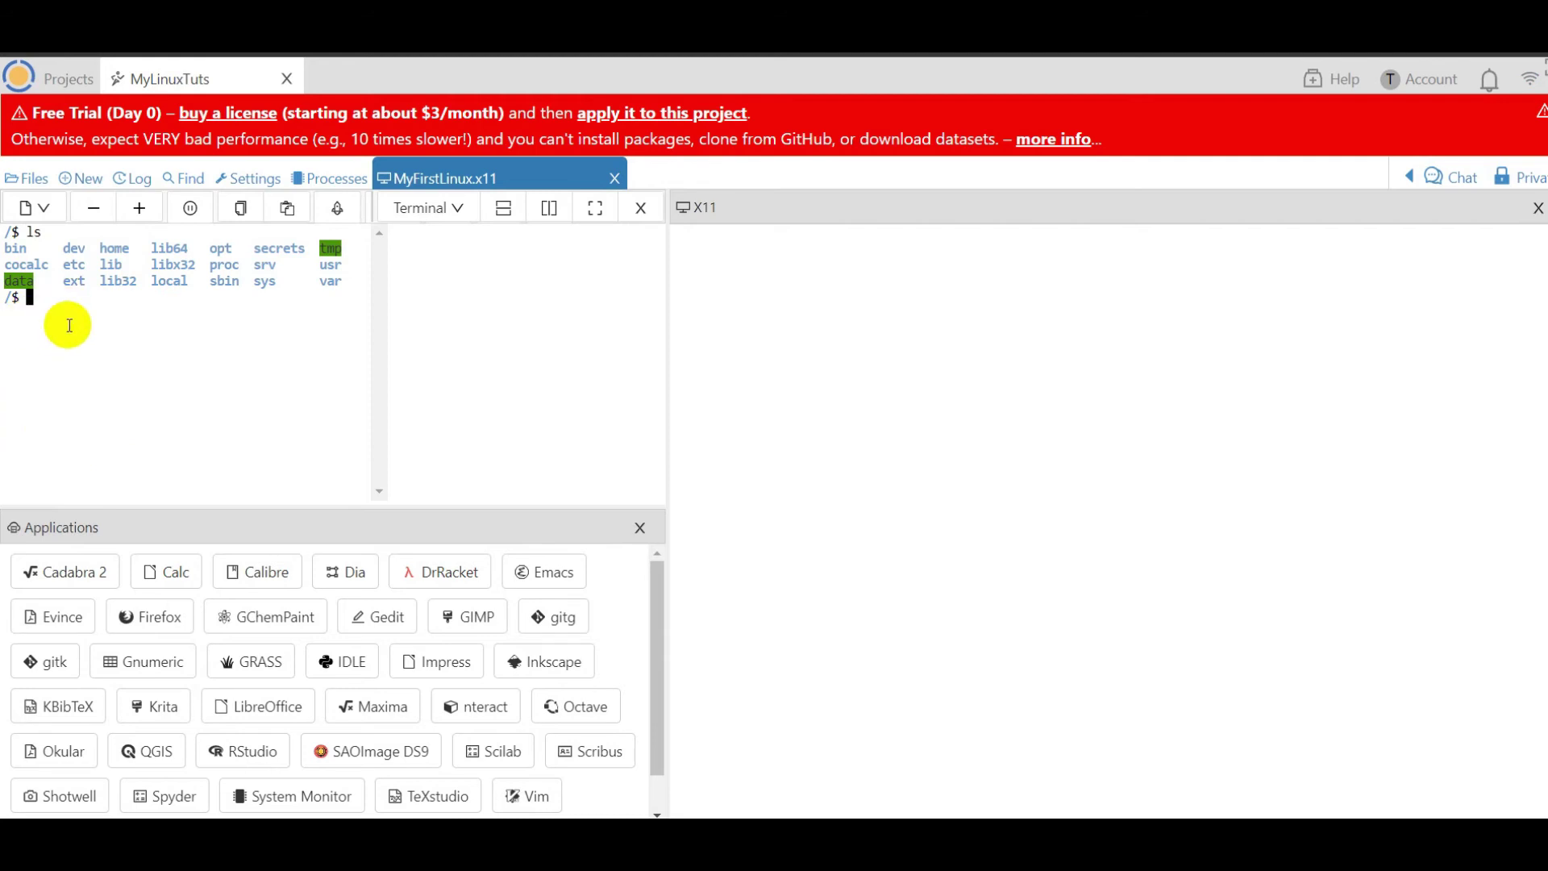
- Change into /bin and list all its programs
text(cd )
text(bin)
key(Return)
text(ls)
key(Return)
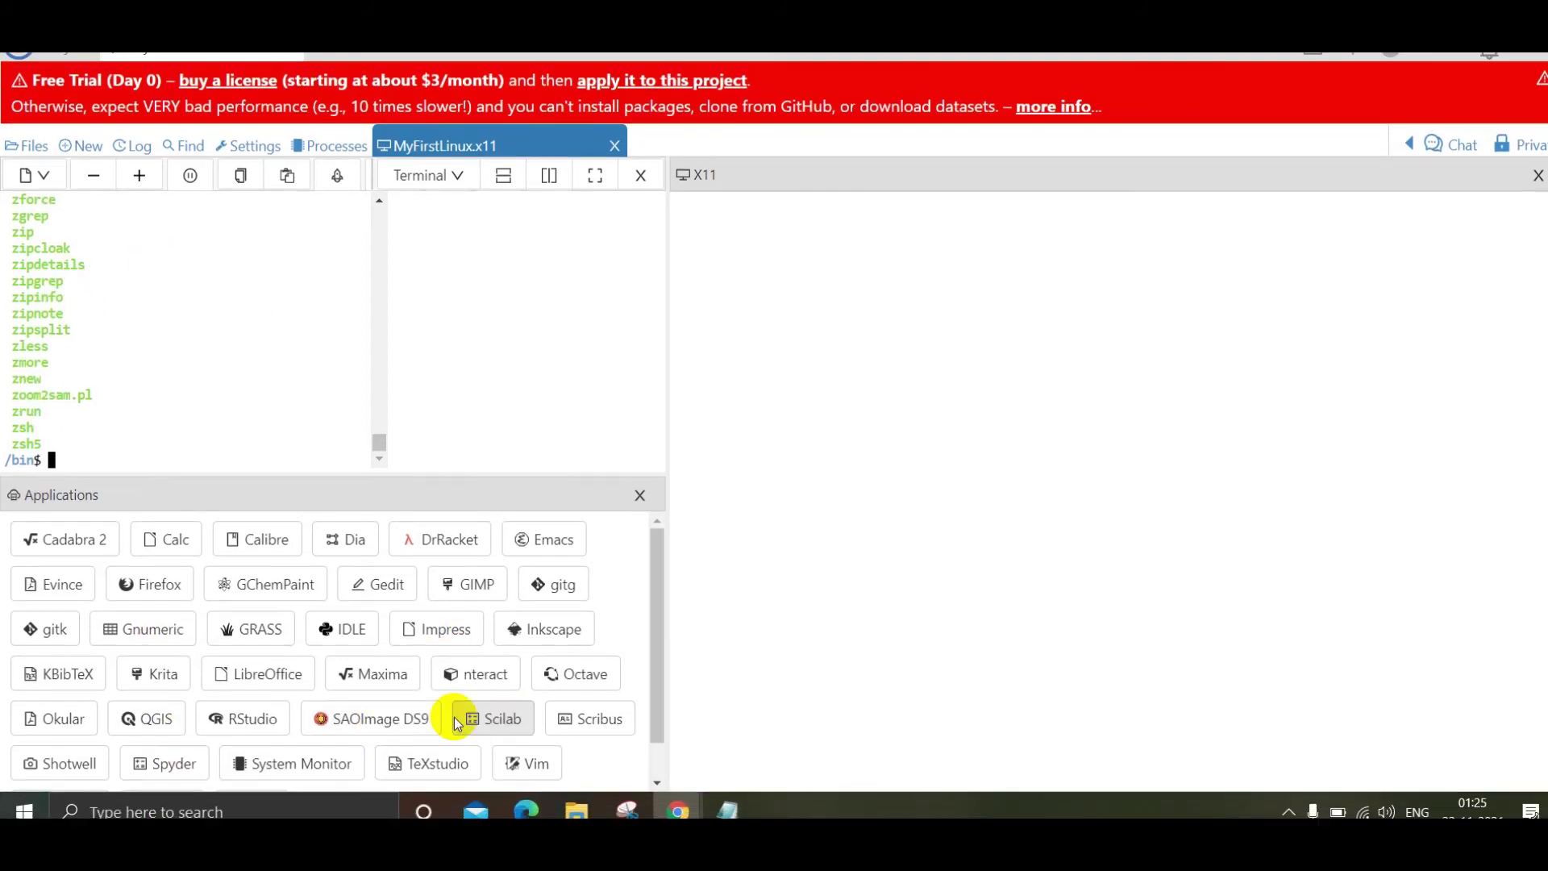
- Launch Visual Studio Code from the Applications list and enlarge the X11 desktop pane
scroll(411, 684, down, 1)
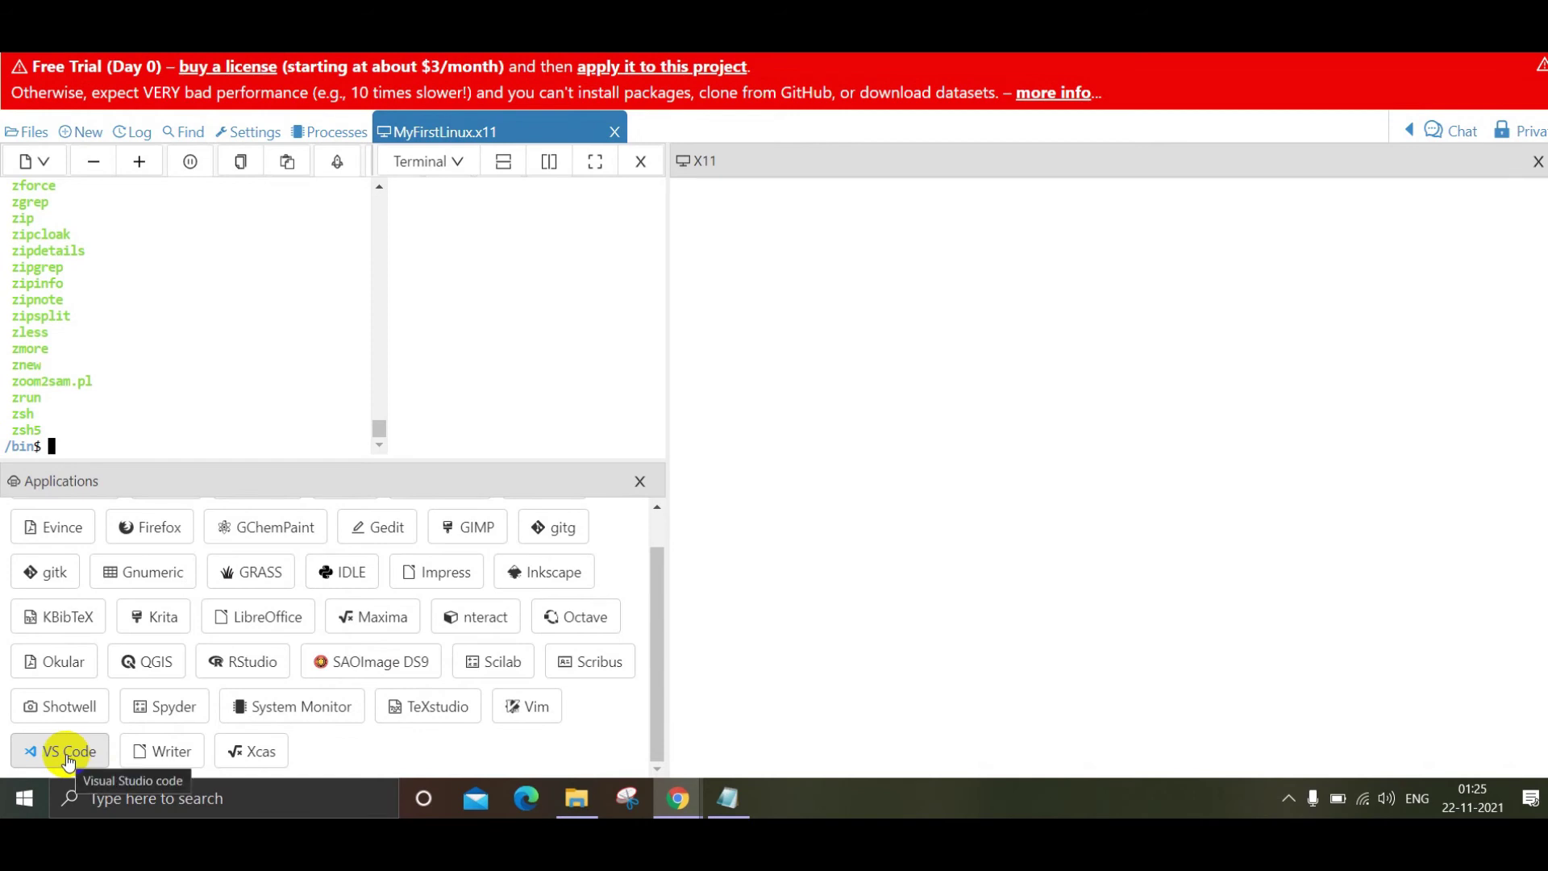
click(68, 761)
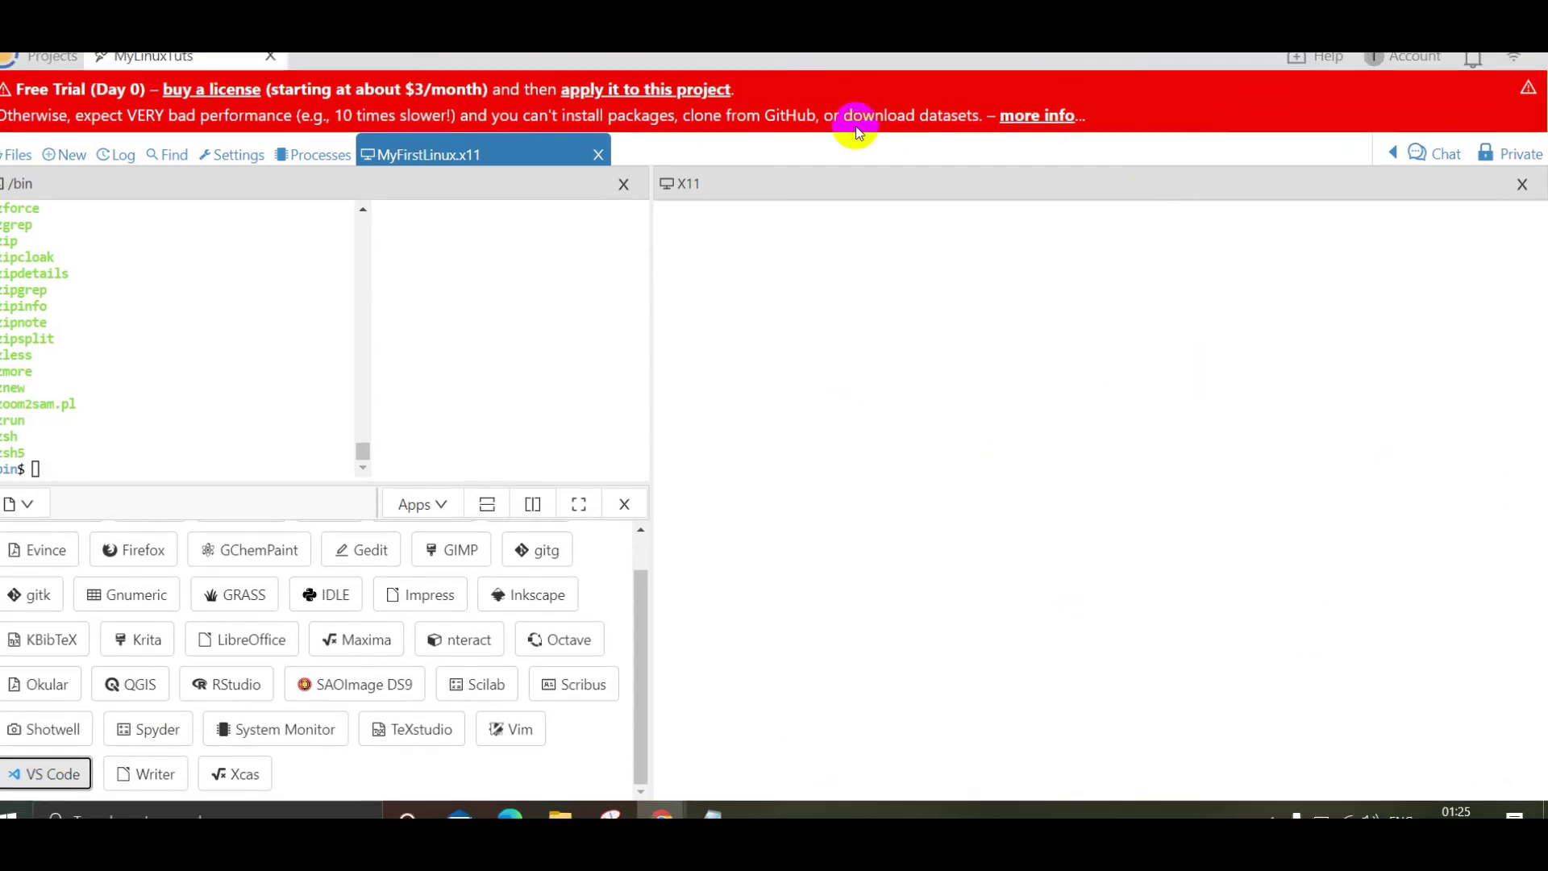
drag(652, 286, 373, 322)
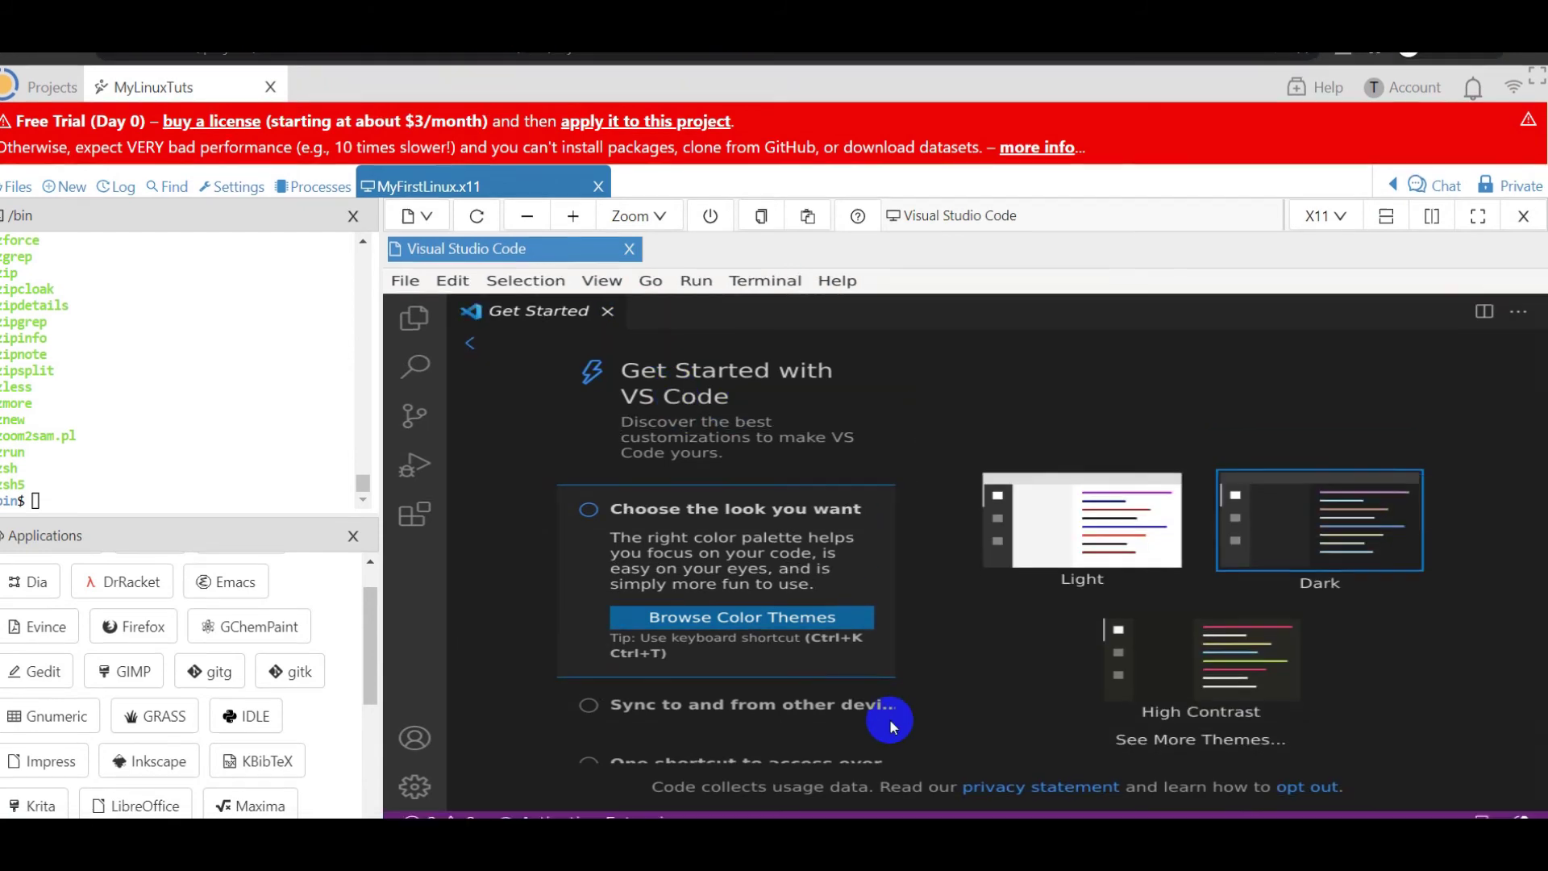
- Show the VS Code Explorer panel and bring up the Open Folder dialog
scroll(888, 691, down, 3)
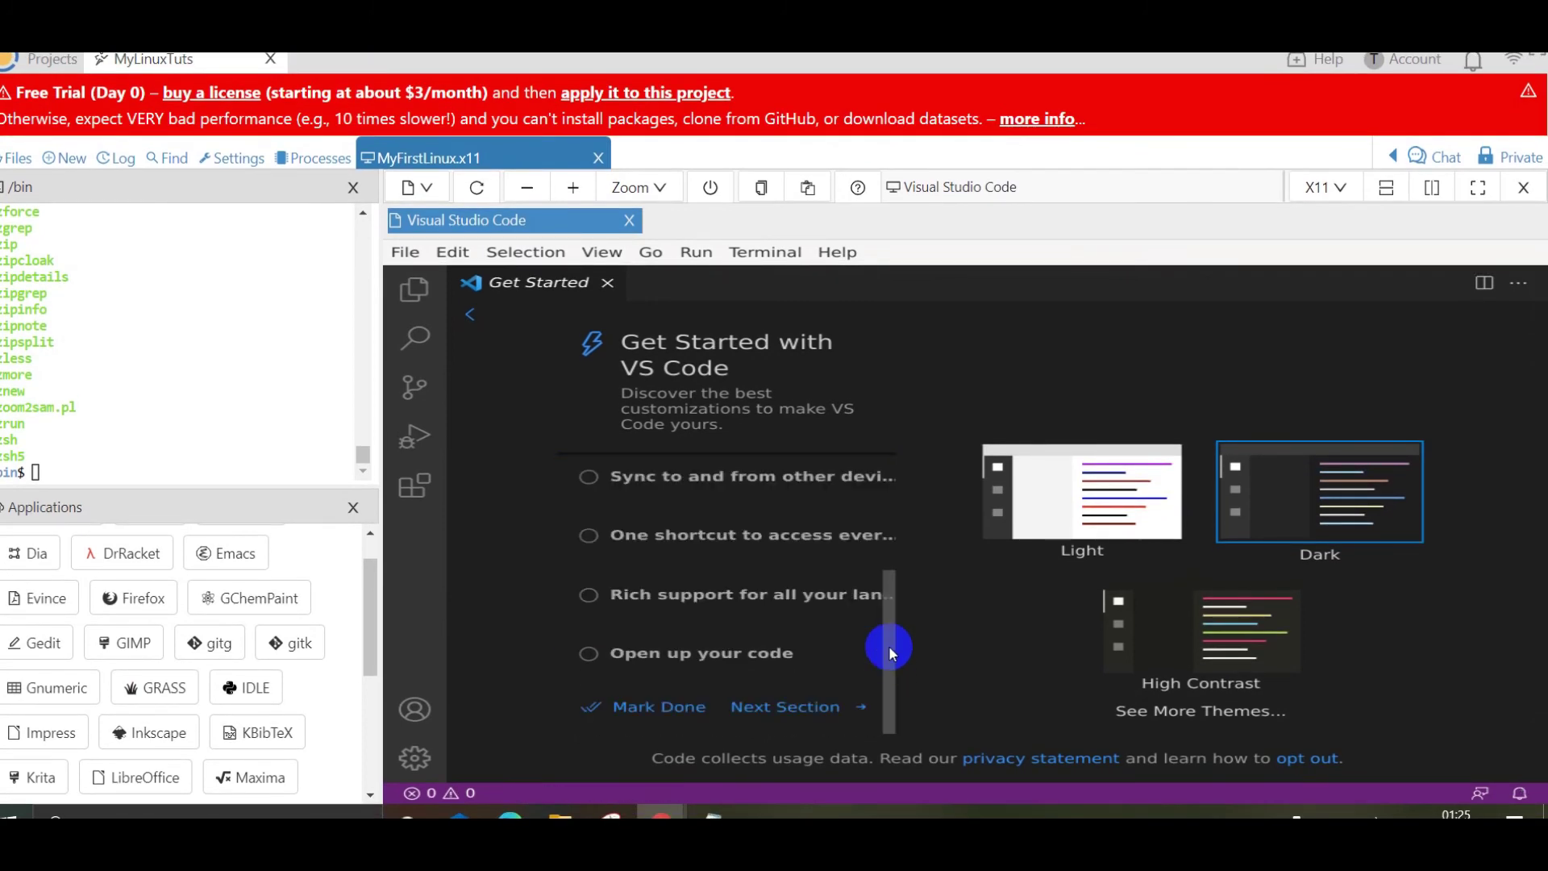
click(413, 302)
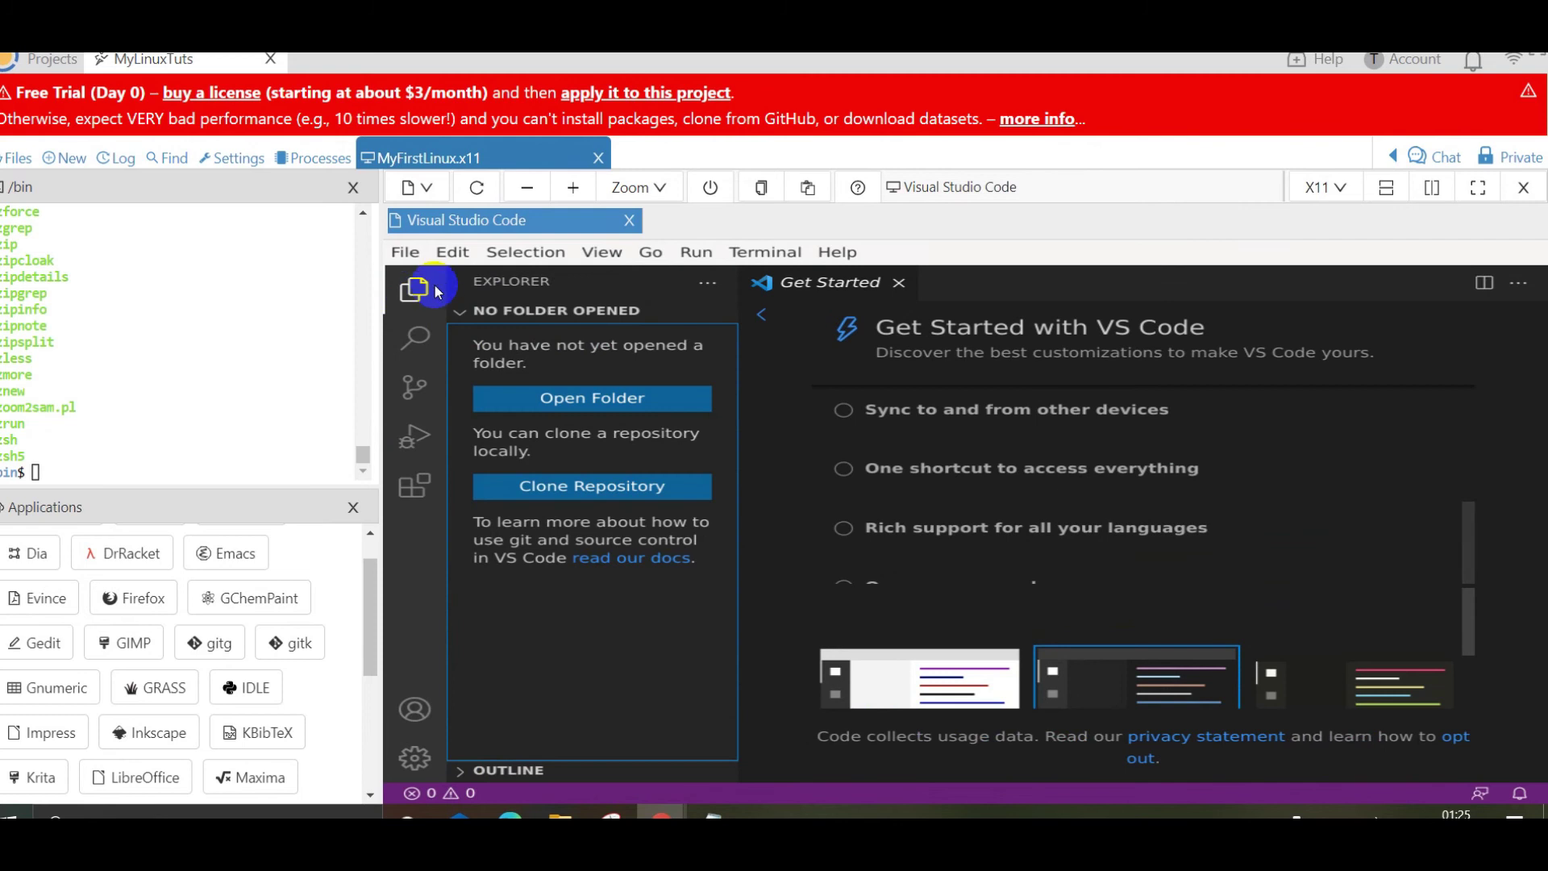
click(555, 397)
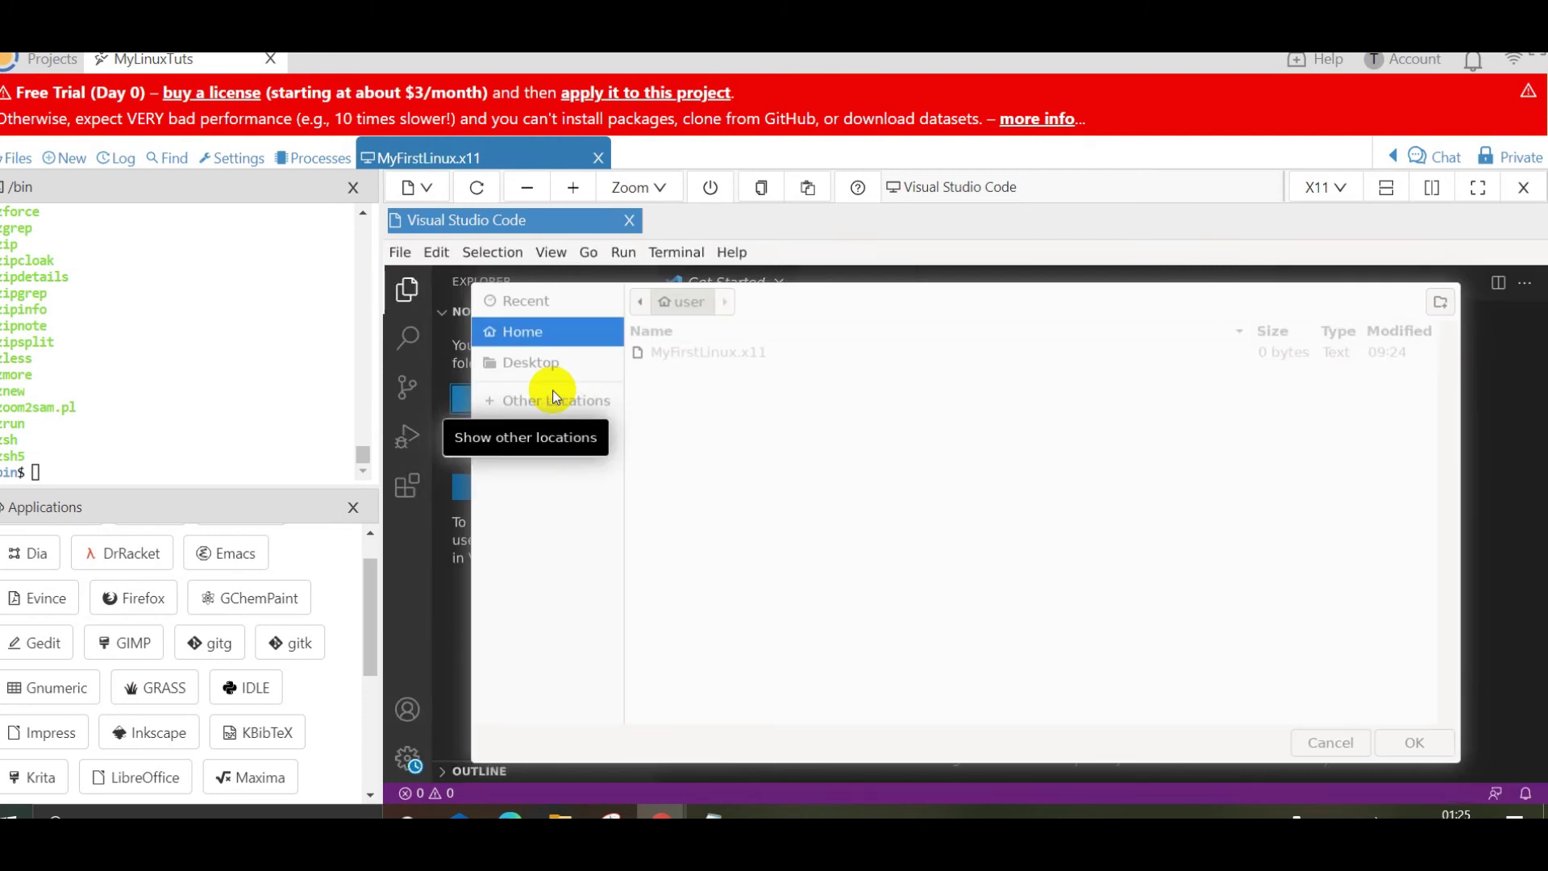
- Browse Other Locations to the Computer root folders, start a new folder, then cancel the picker
click(545, 375)
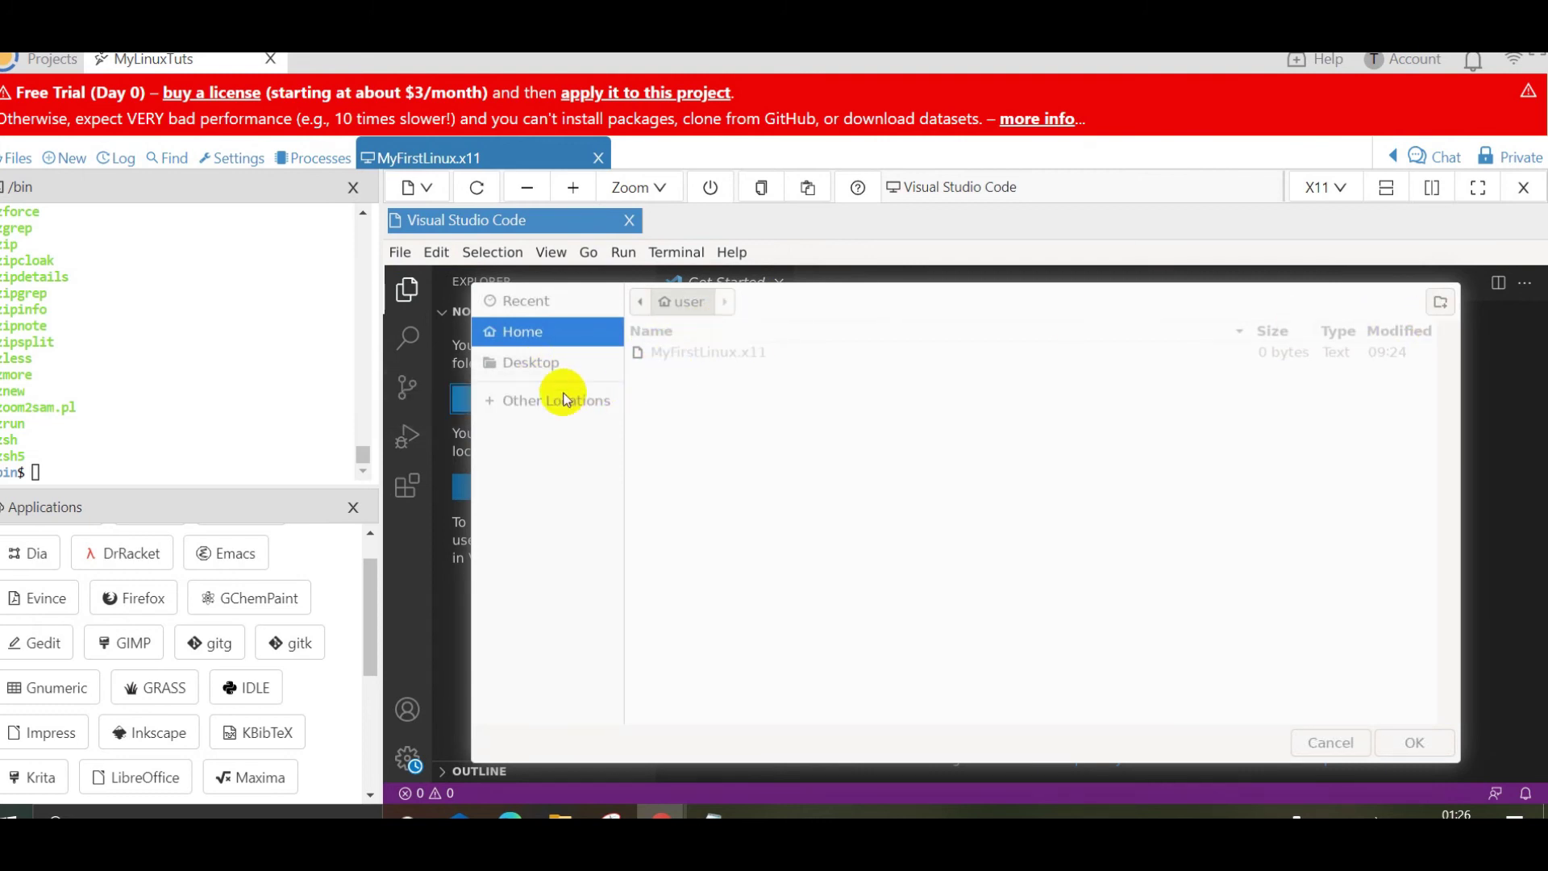
click(560, 401)
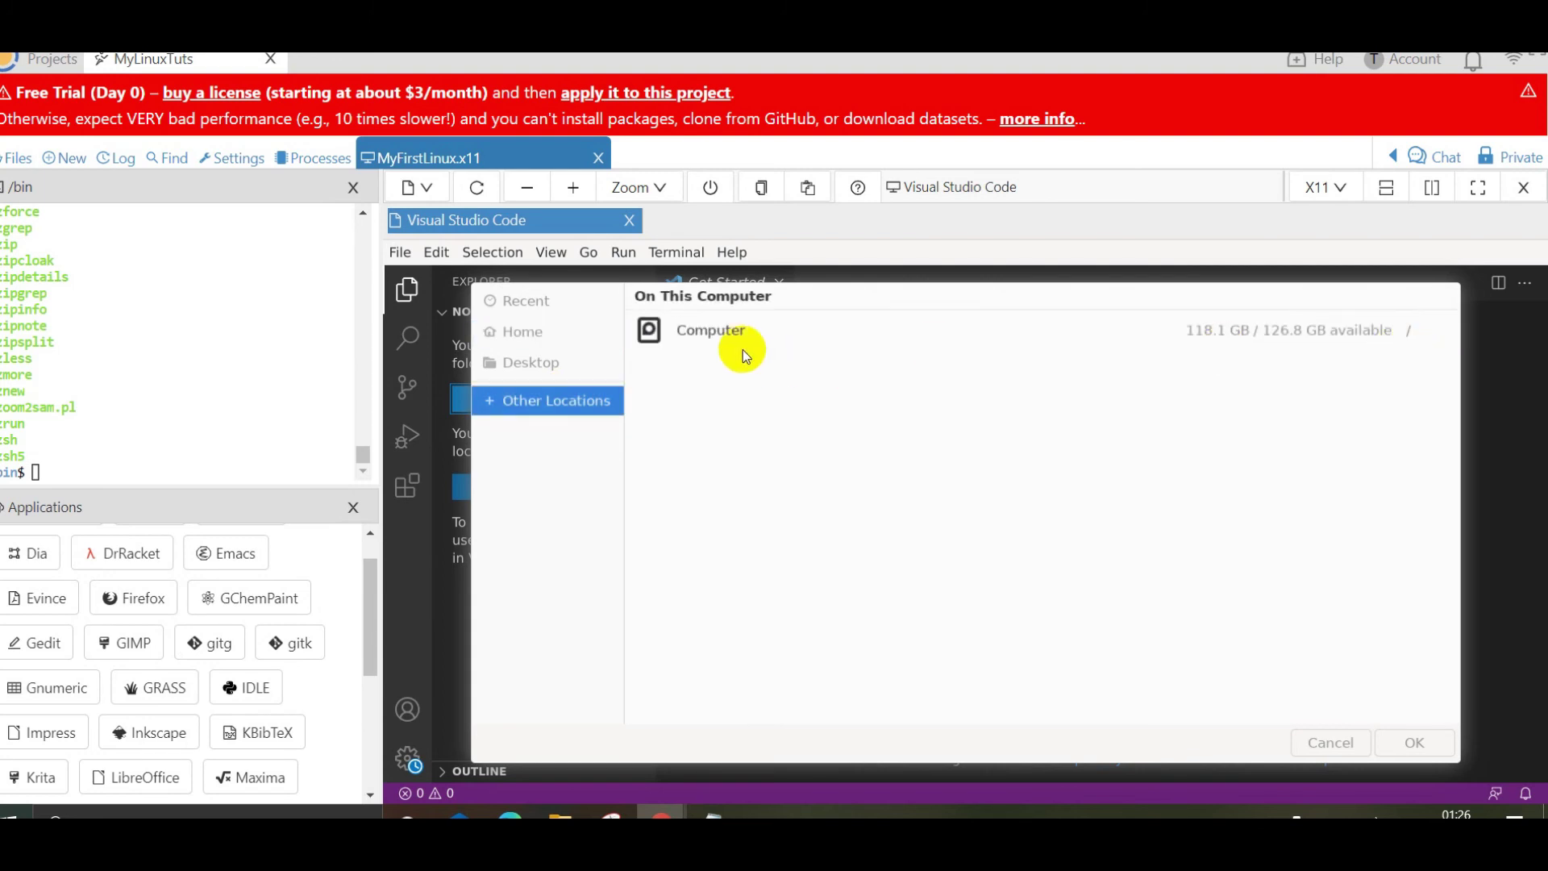
click(720, 334)
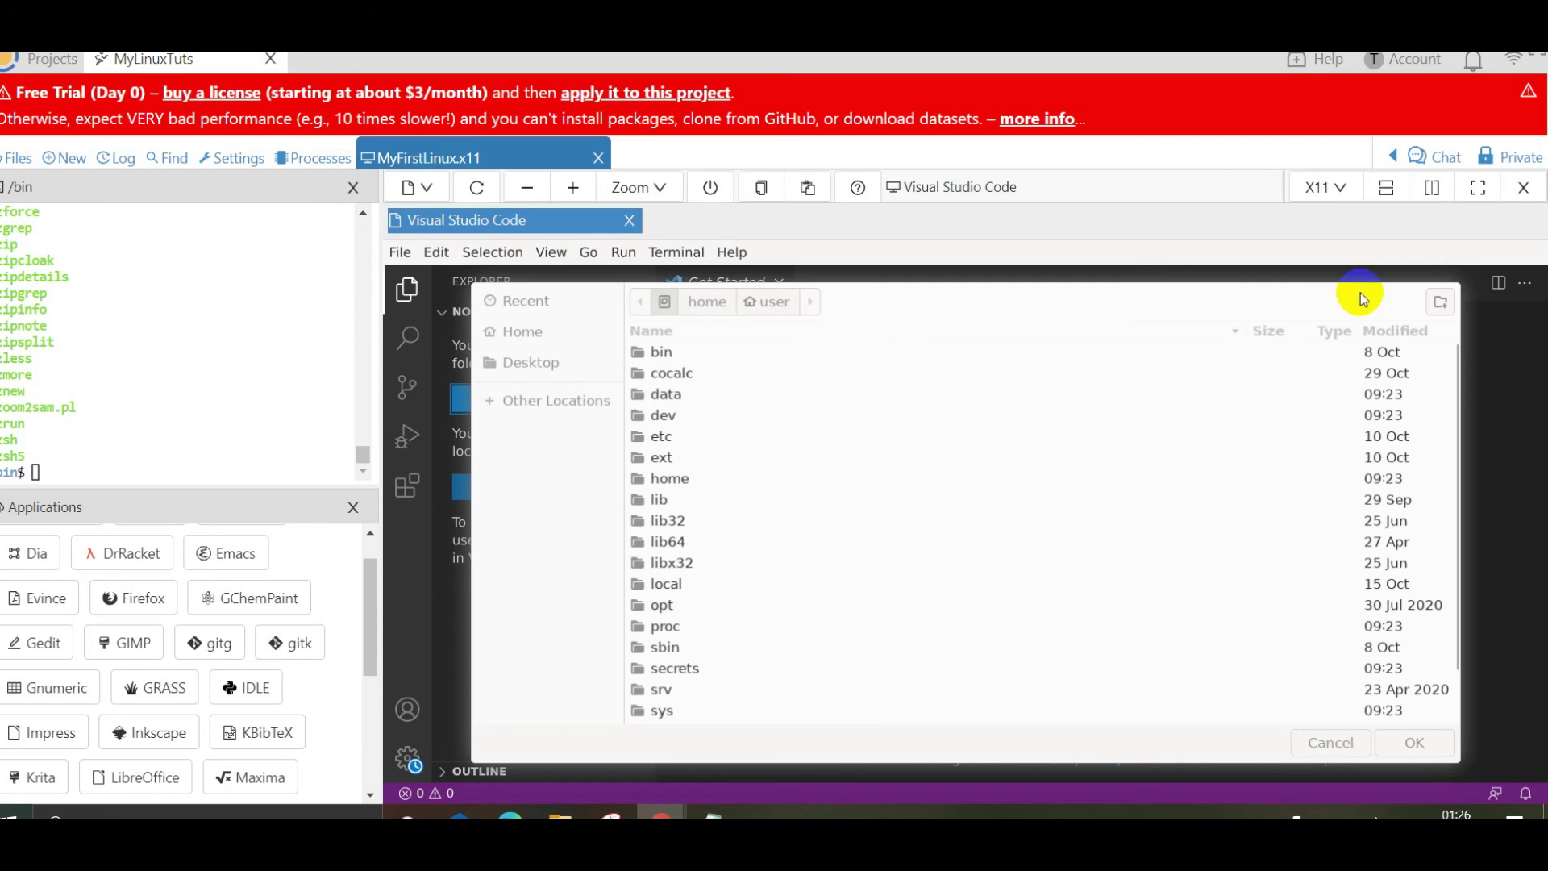
scroll(1048, 653, down, 1)
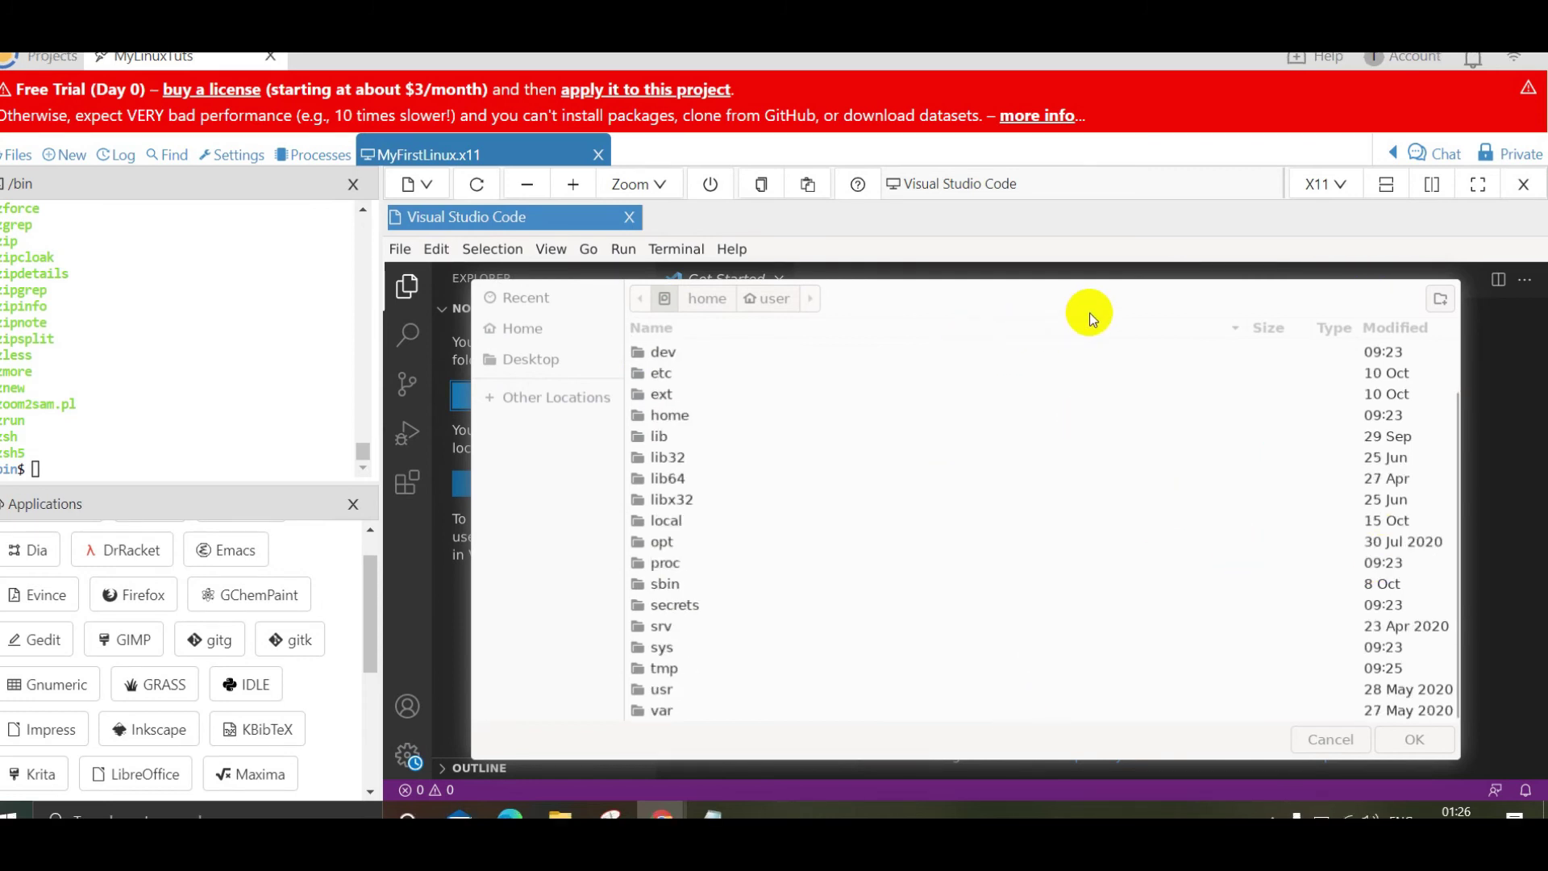
click(1442, 299)
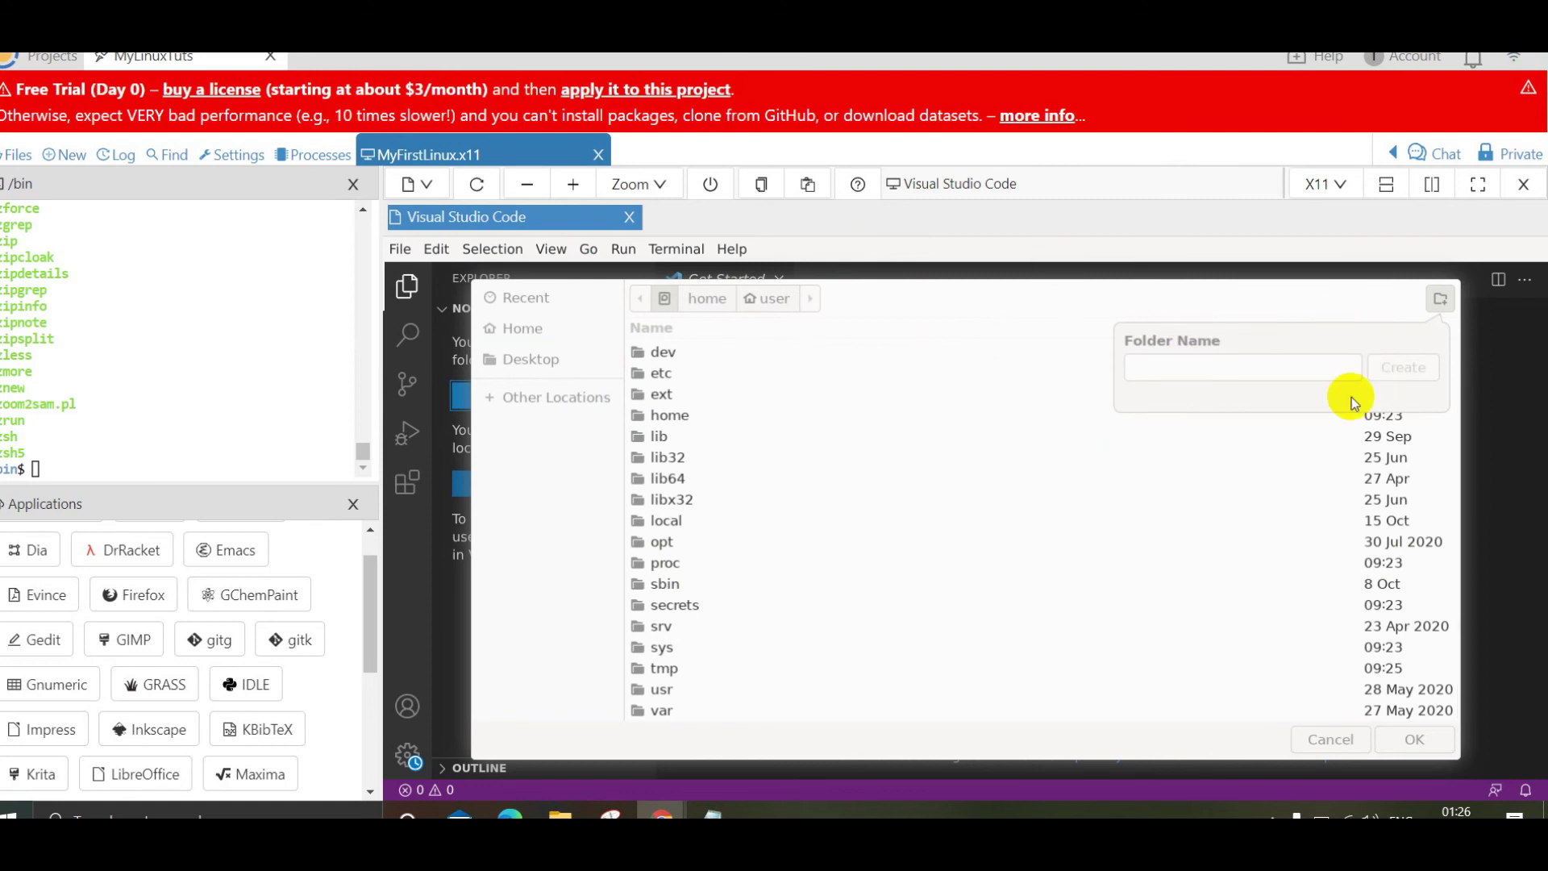
click(548, 113)
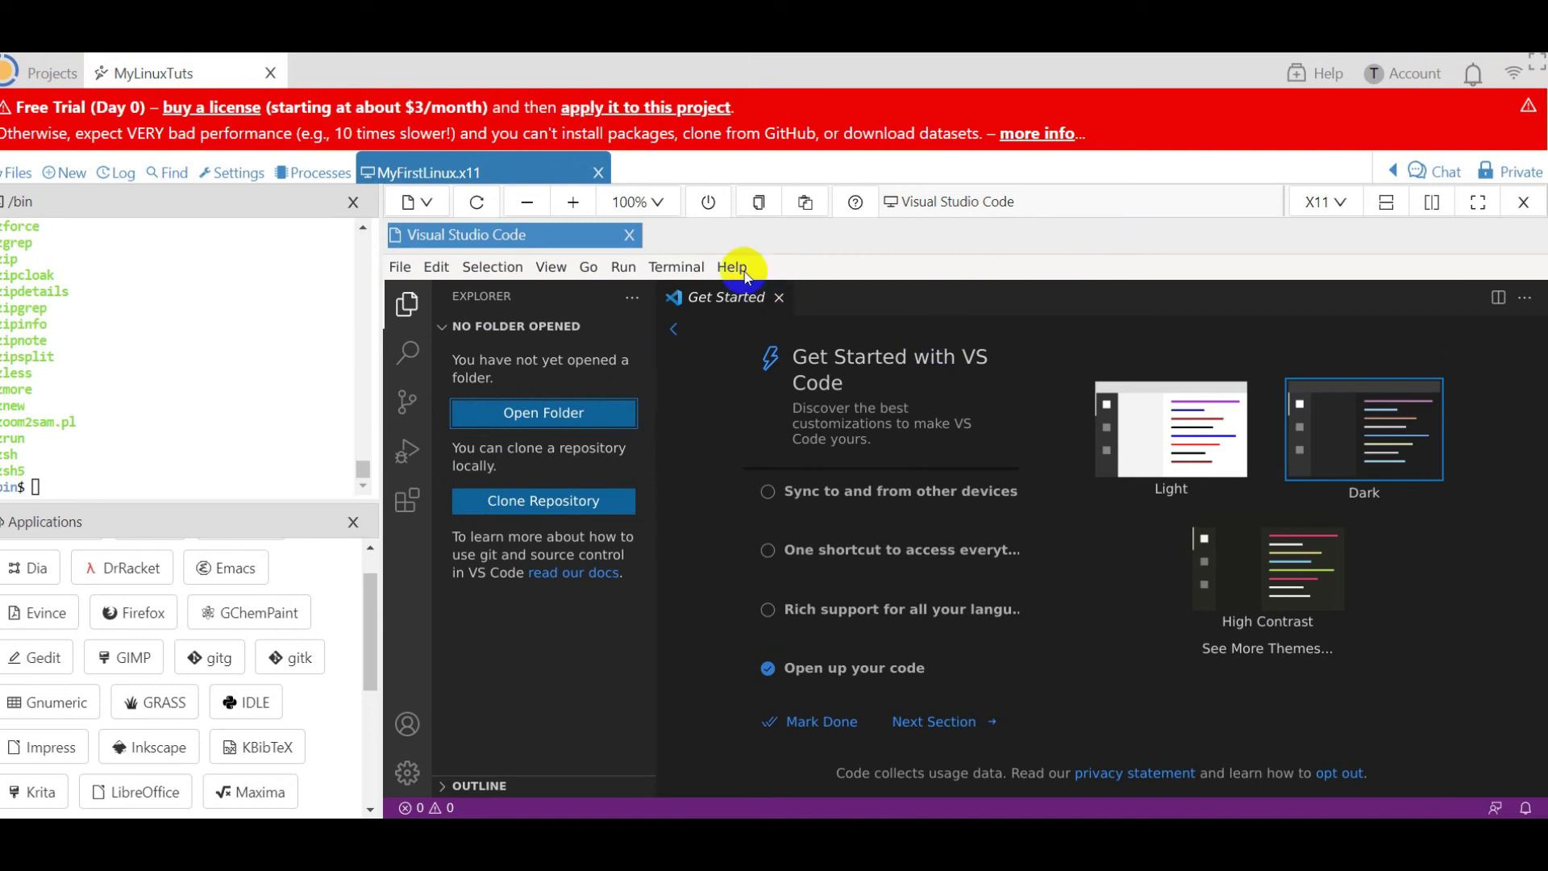
- Close VS Code and launch Firefox from the X11 Applications panel
click(629, 236)
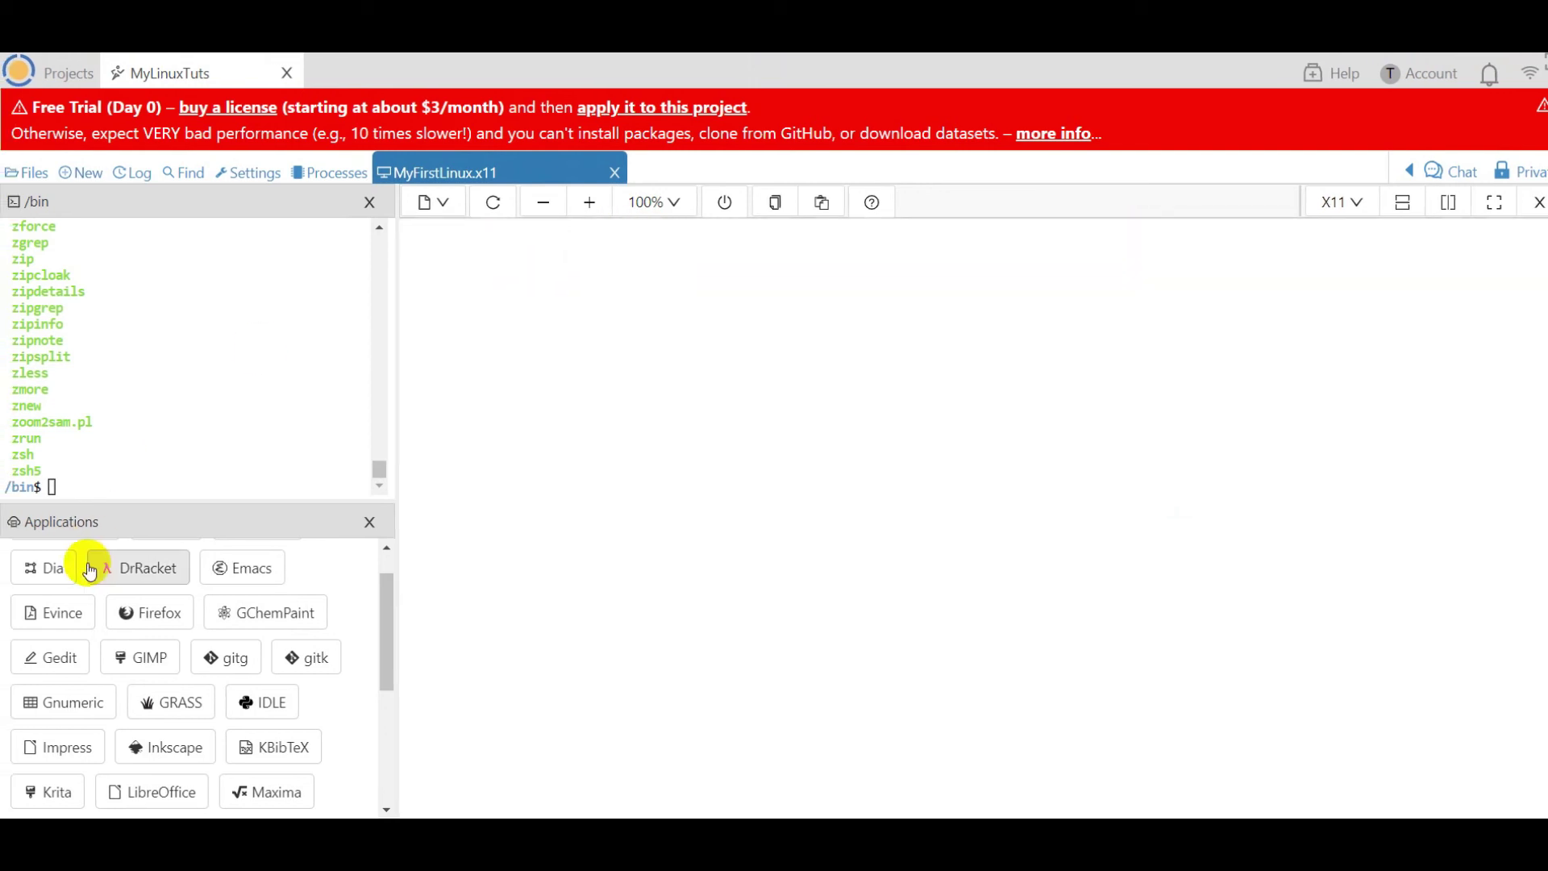
scroll(178, 596, down, 10)
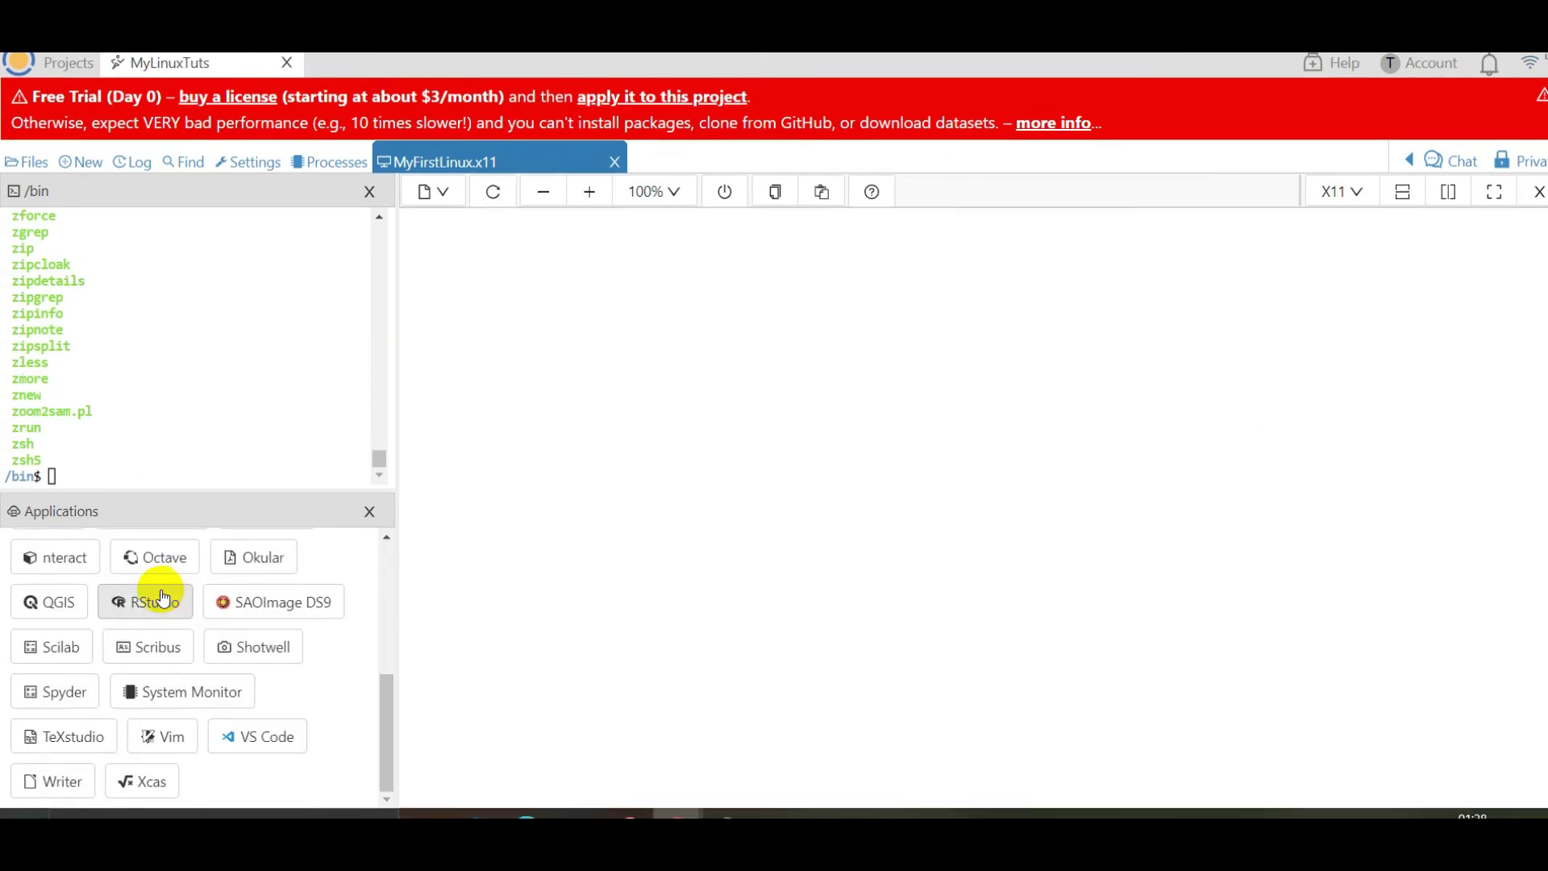
scroll(156, 597, up, 10)
scroll(154, 590, down, 2)
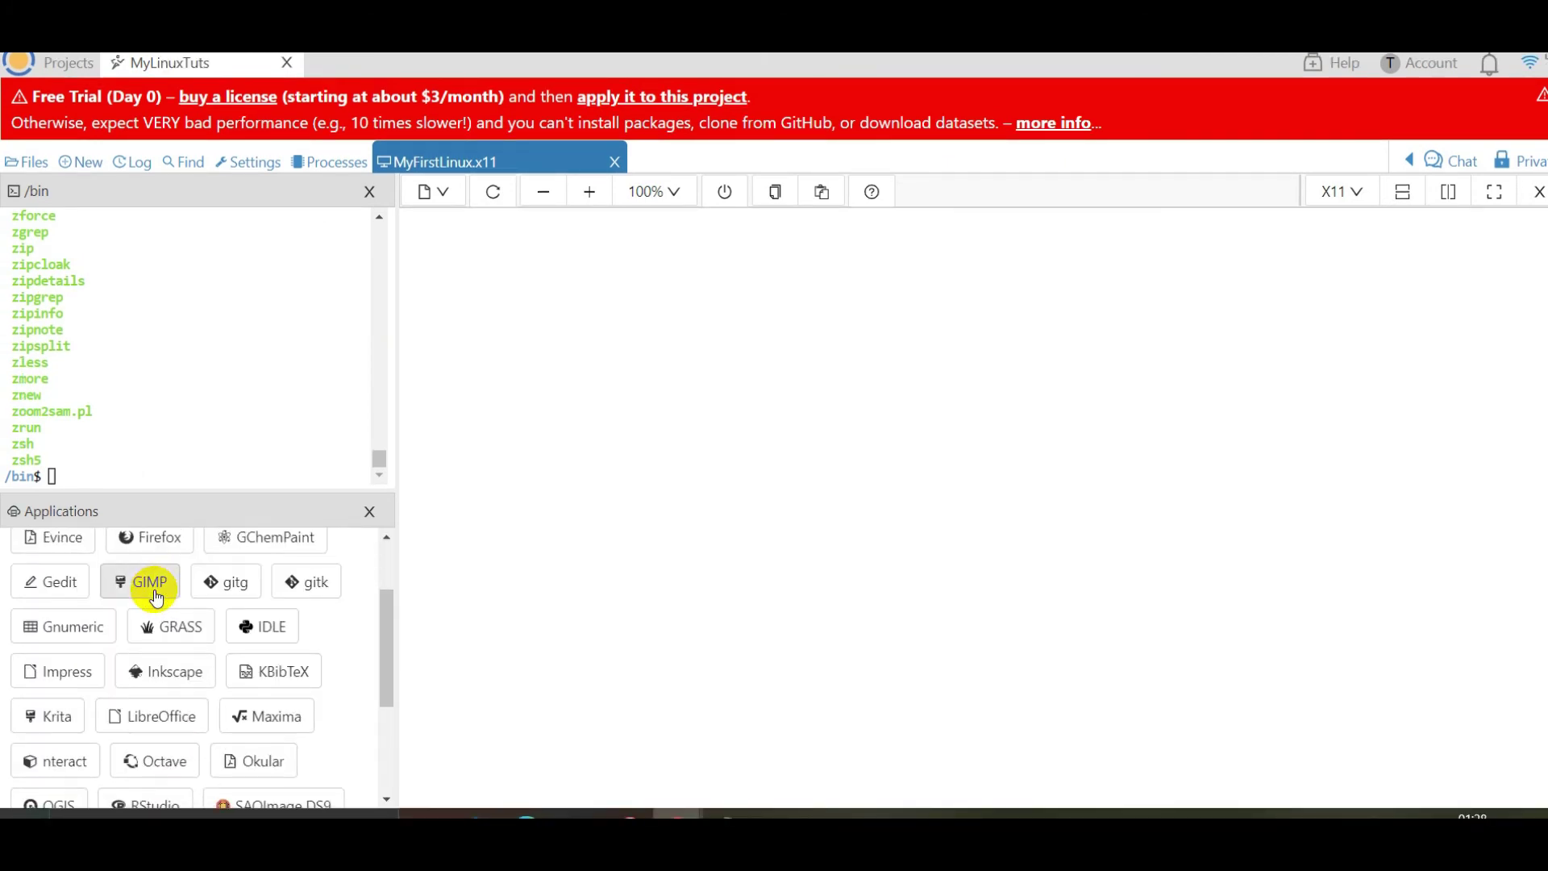
scroll(149, 605, up, 2)
click(137, 639)
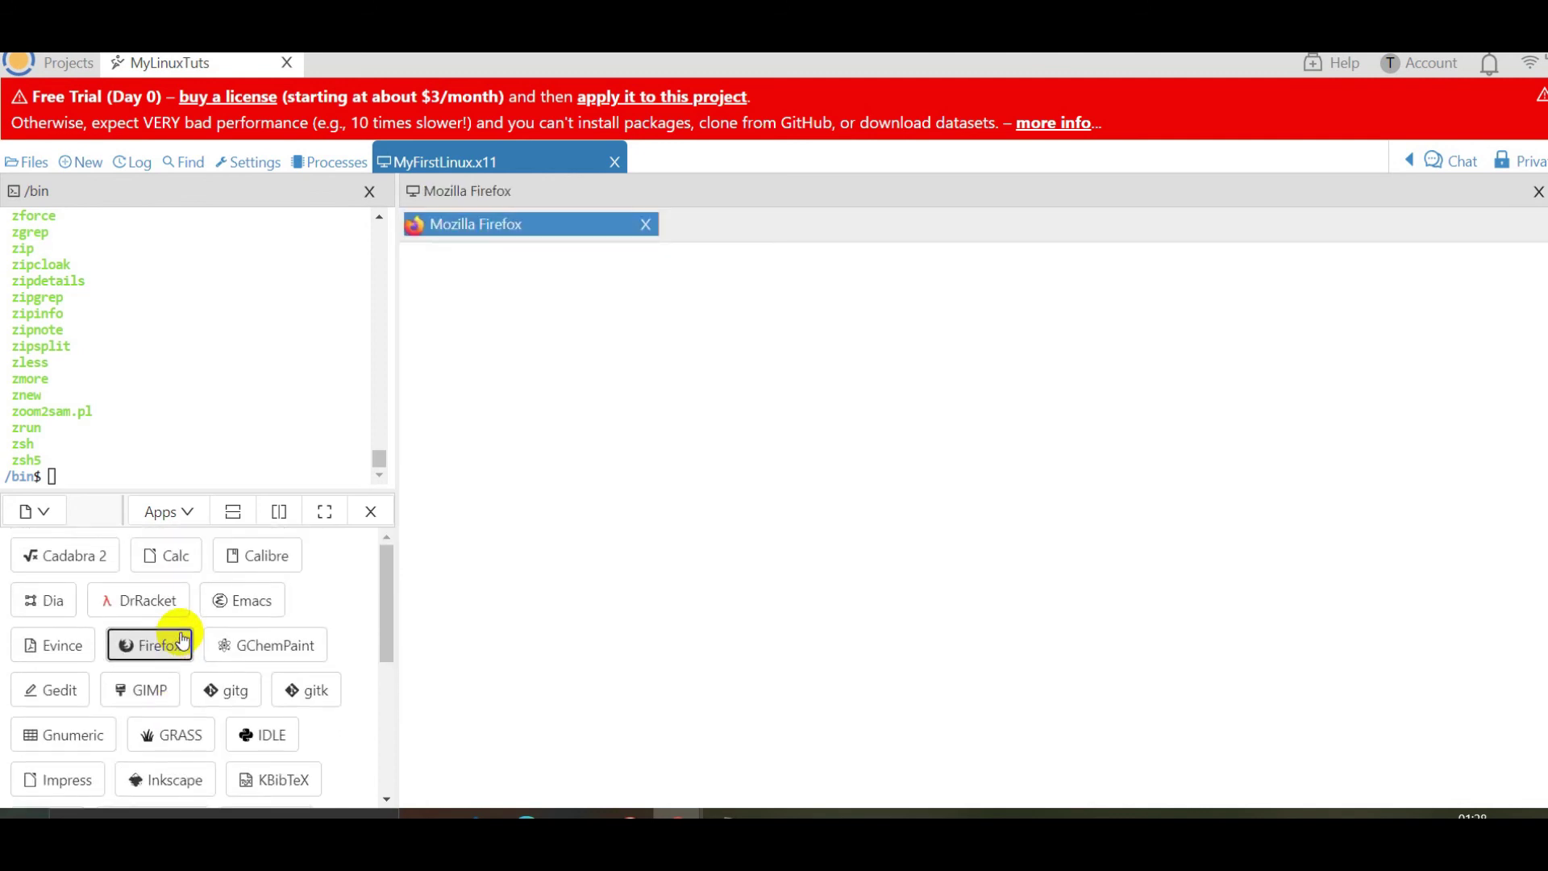
- Launch LibreOffice from the Applications list and choose Get started on Firefox's welcome page
scroll(267, 613, down, 3)
scroll(262, 609, down, 2)
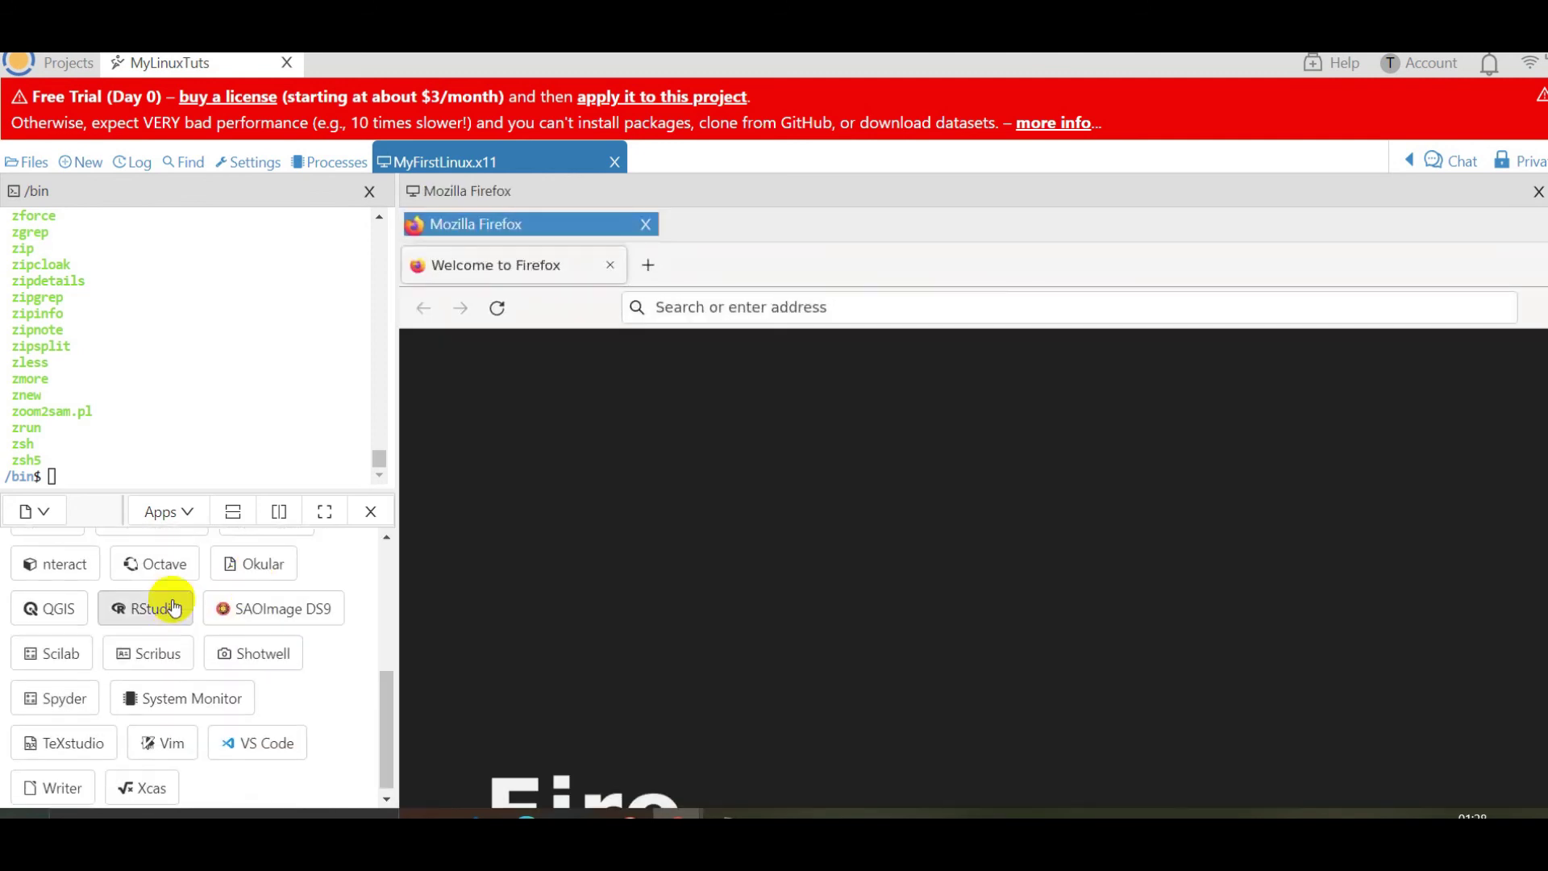
scroll(153, 609, up, 2)
click(170, 626)
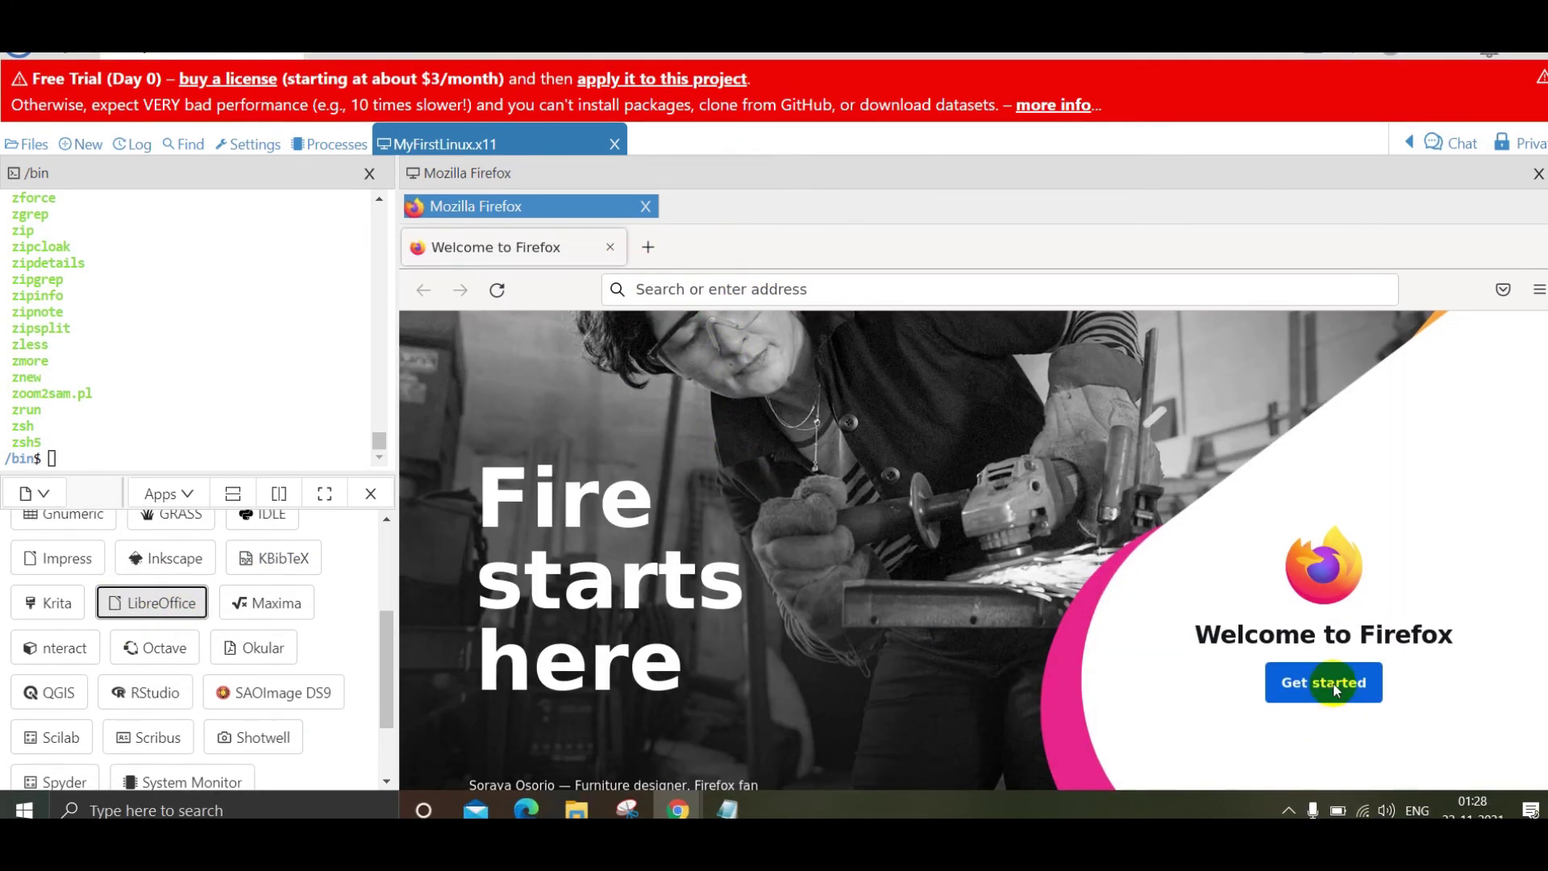
click(1335, 690)
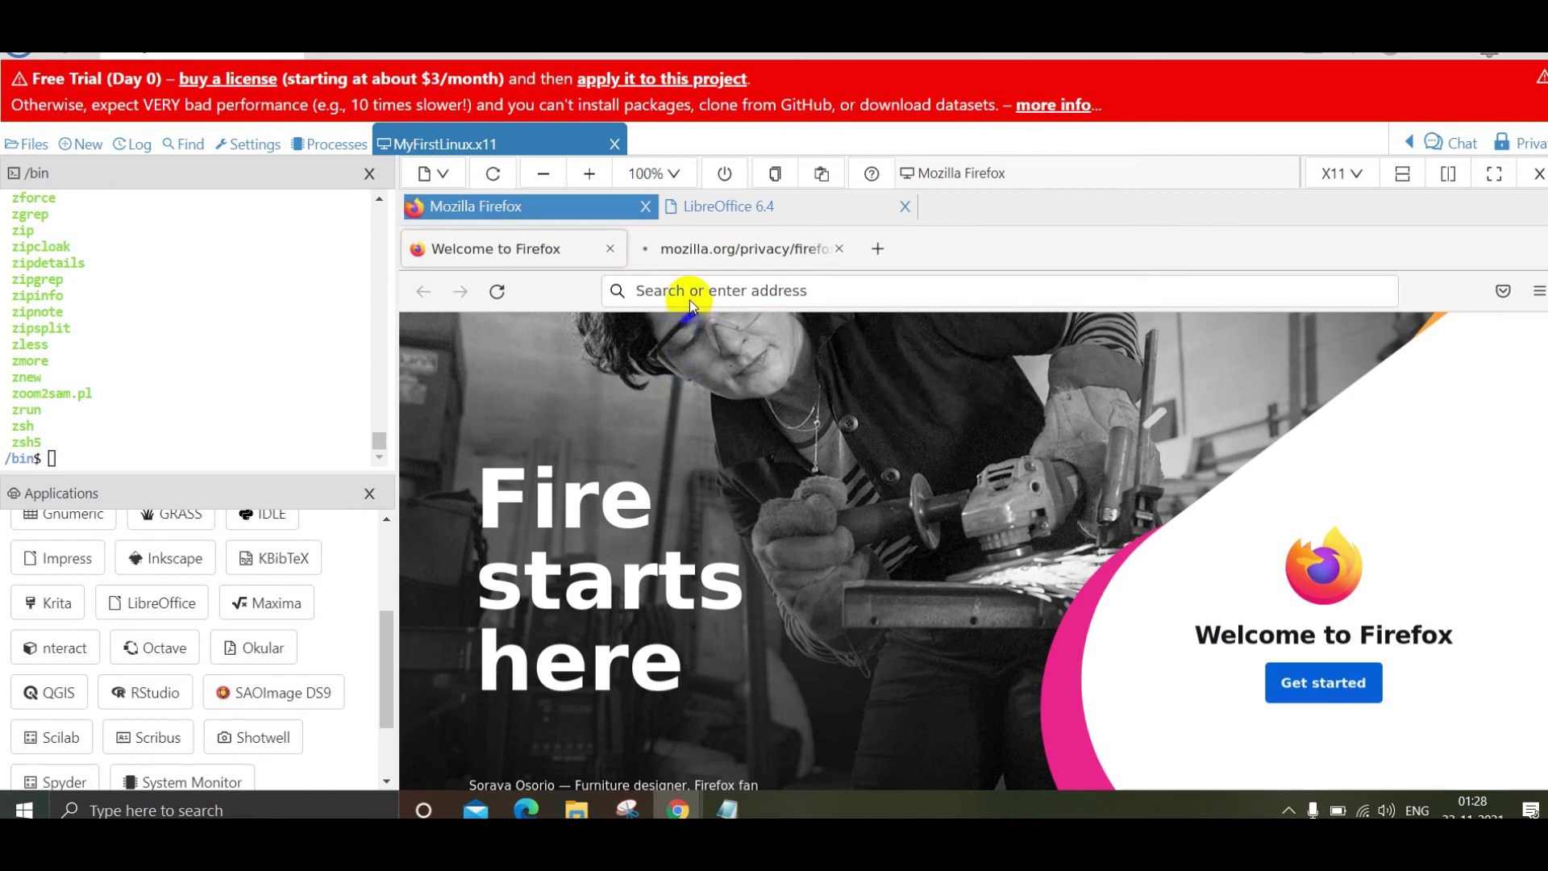
- Bring the LibreOffice window to the front beside Firefox
click(693, 211)
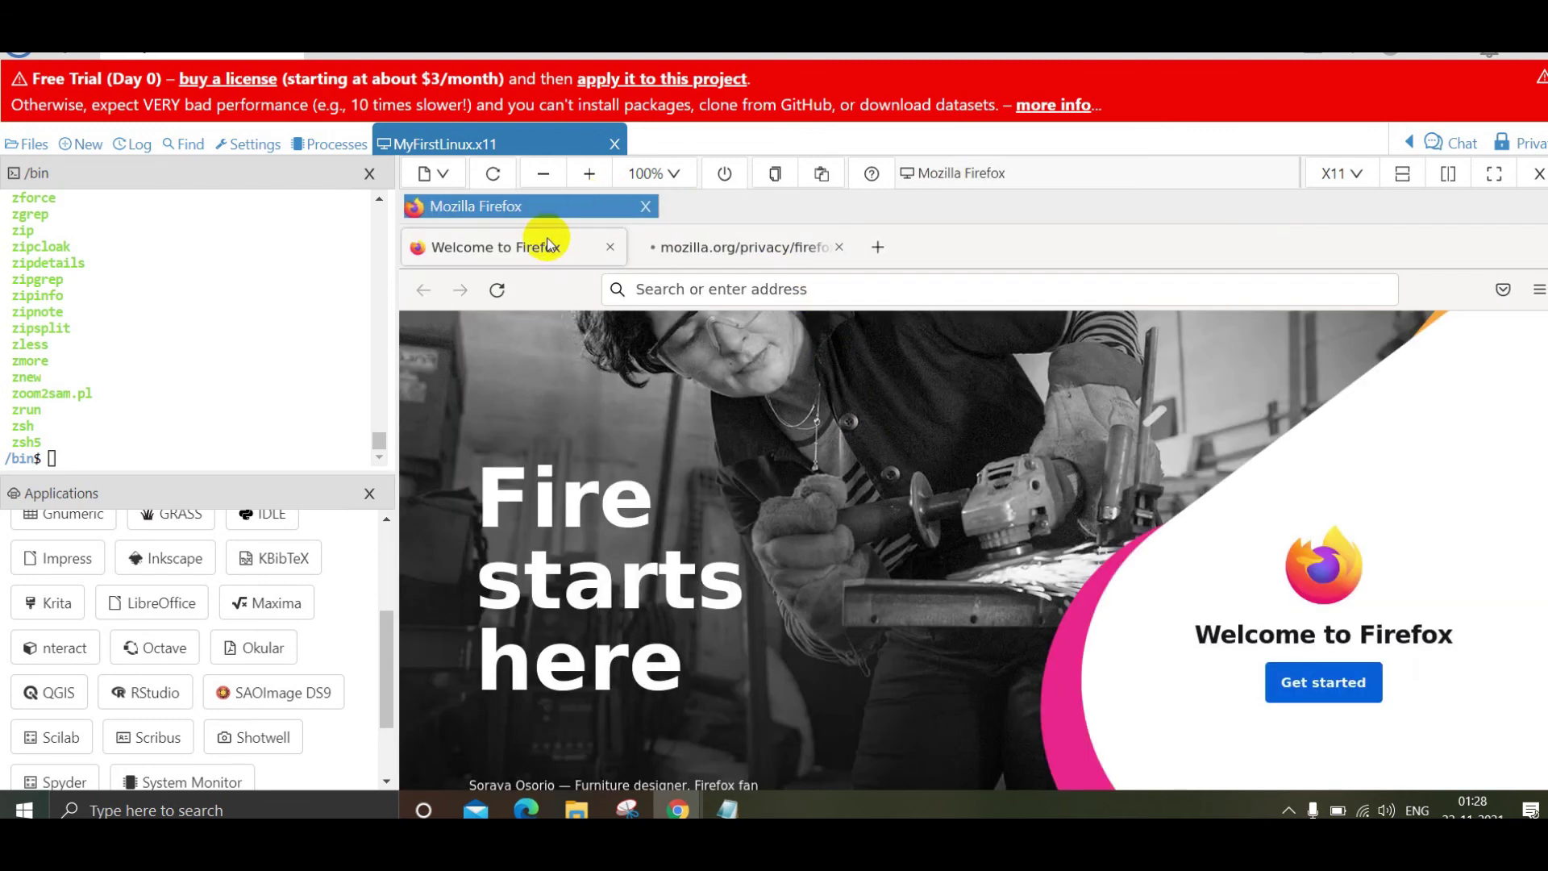
click(706, 208)
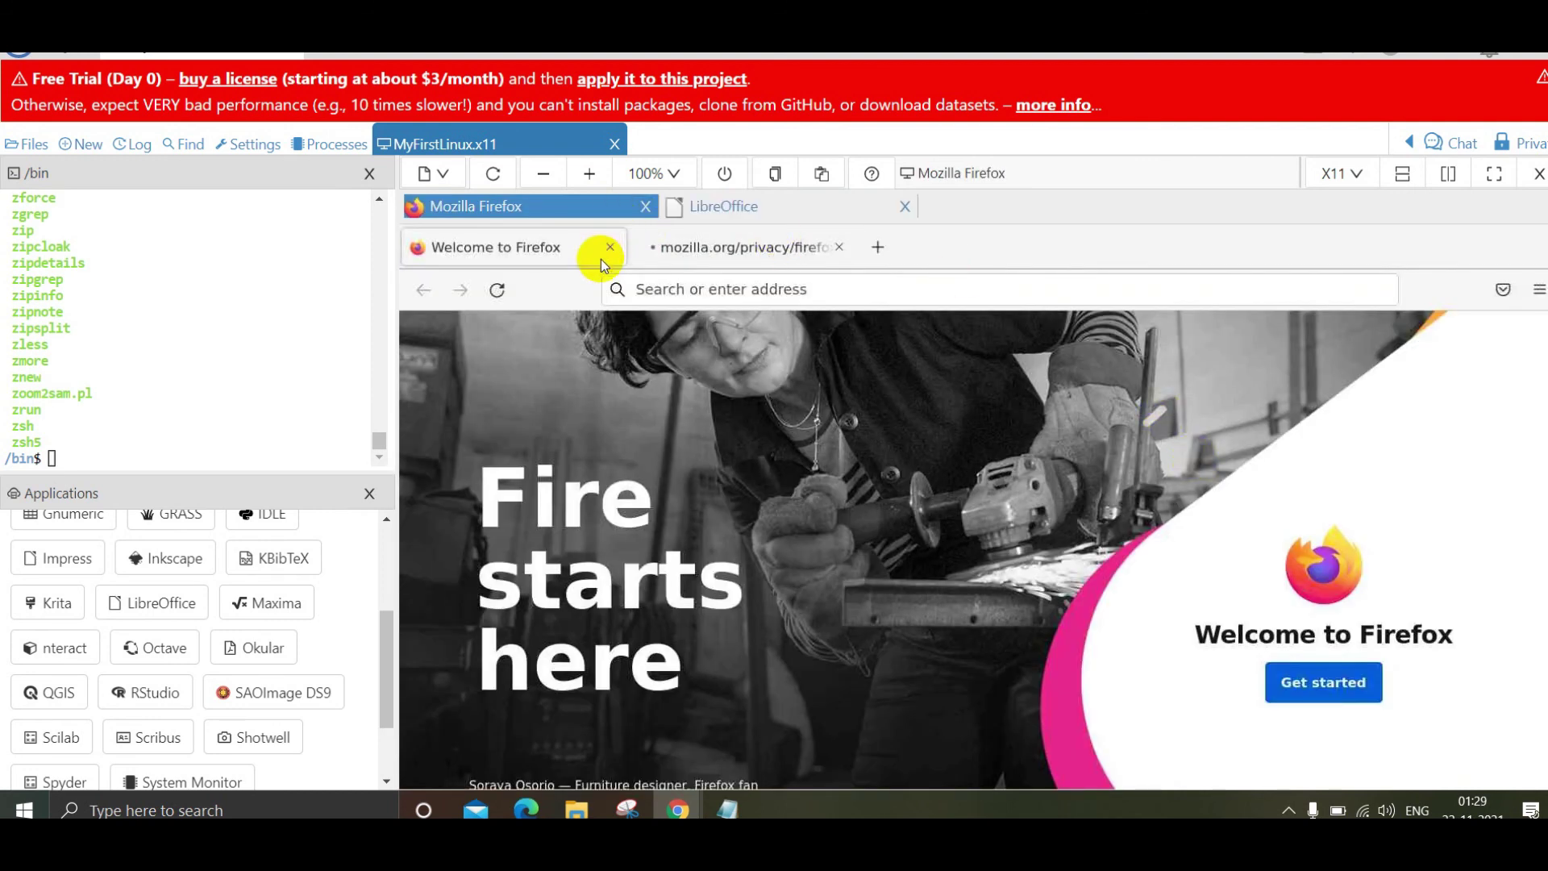
click(936, 371)
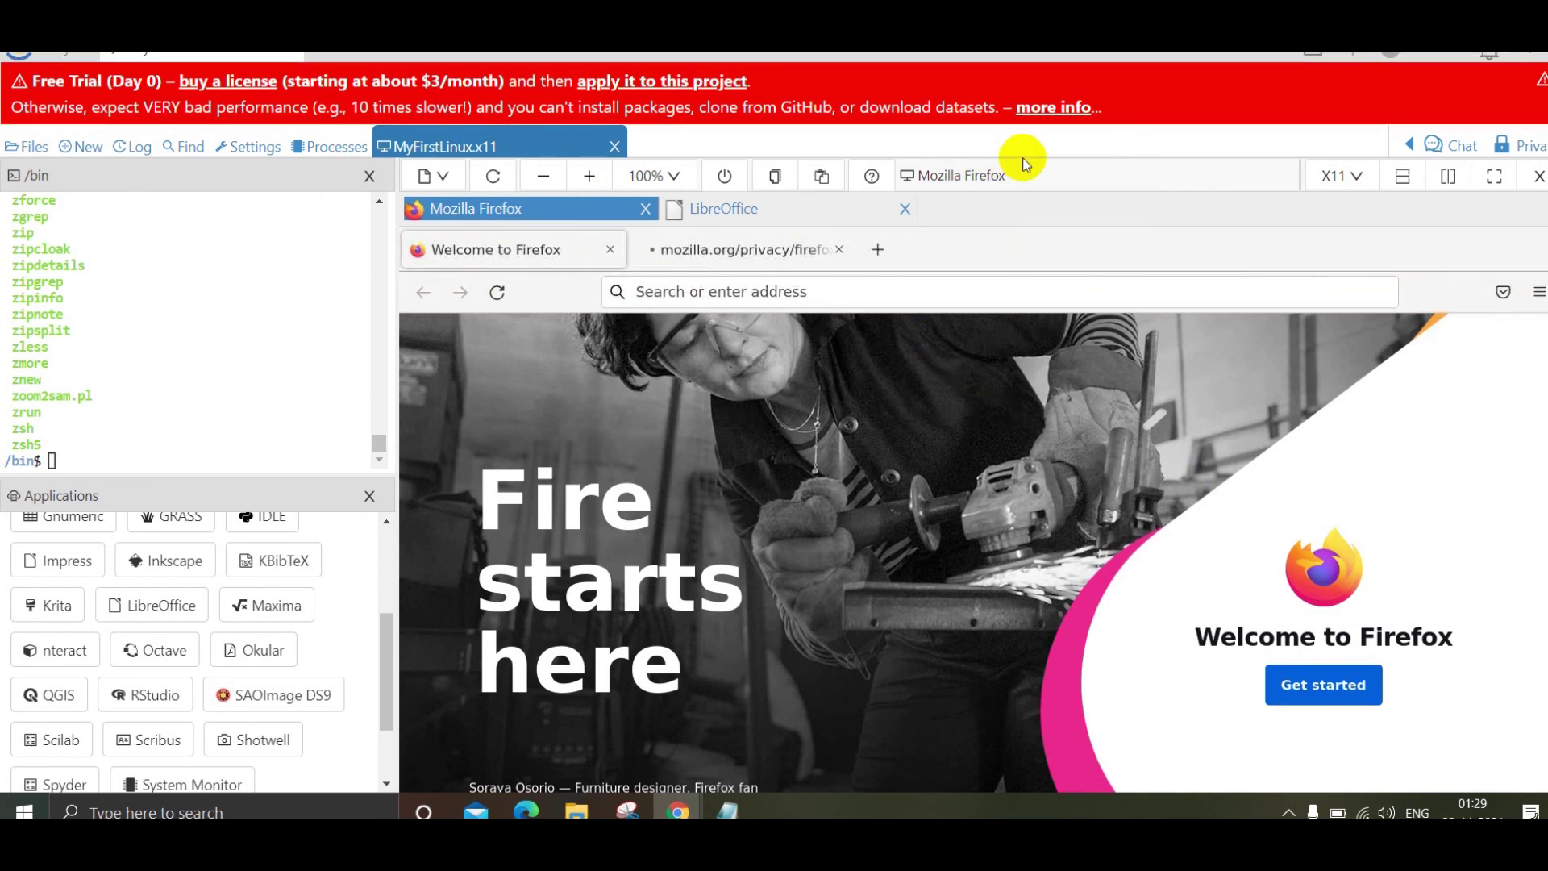
- Show the LibreOffice Start Center with its Writer, Calc, Impress, Draw, Math and Base options, then focus the terminal pane
click(726, 208)
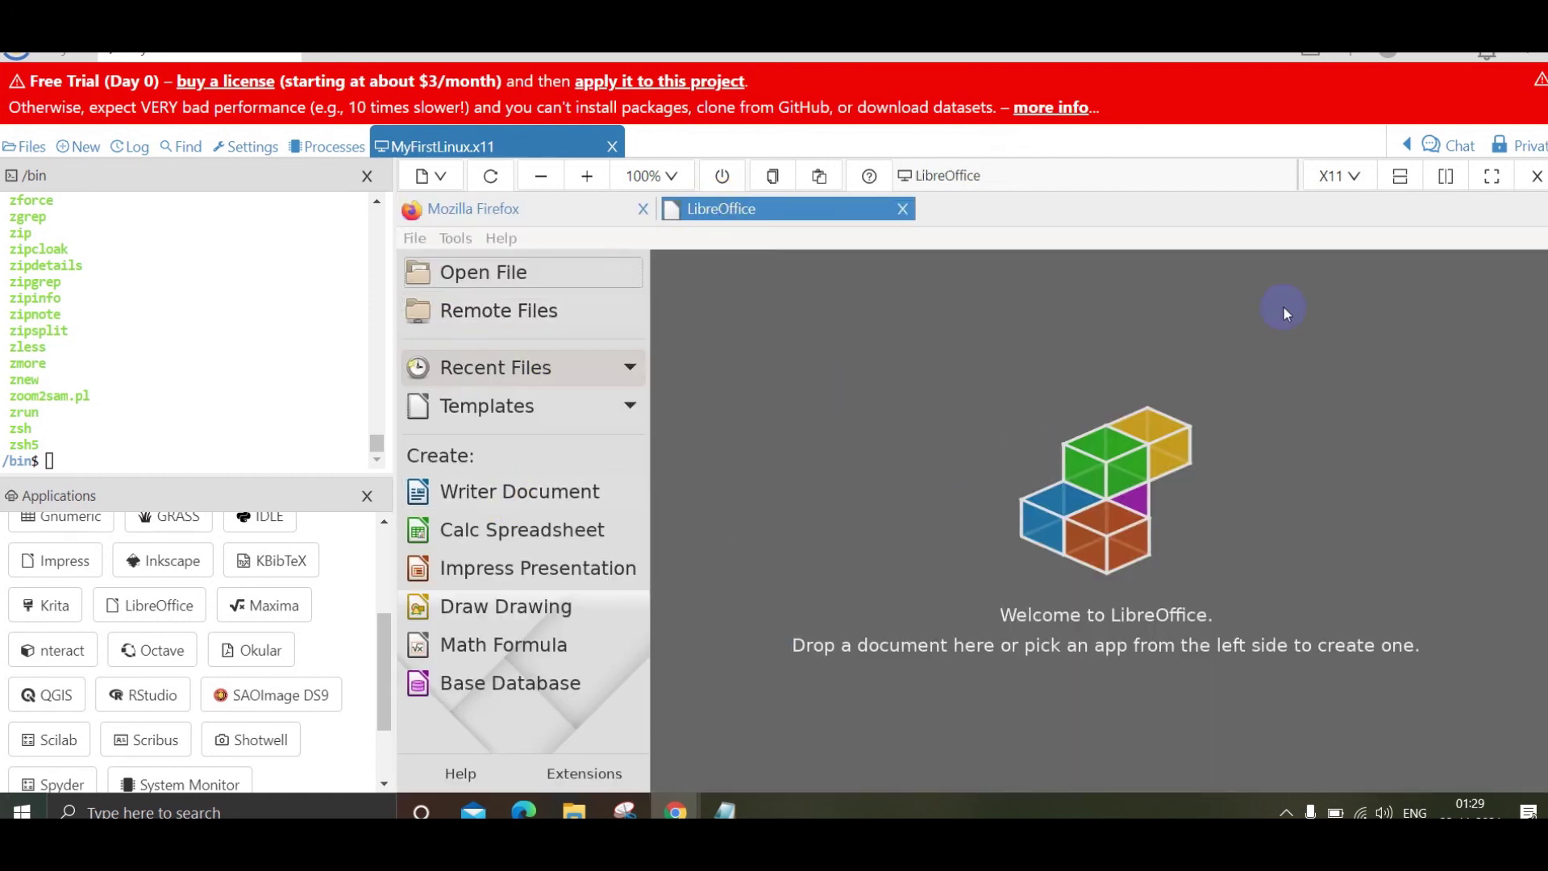
click(425, 500)
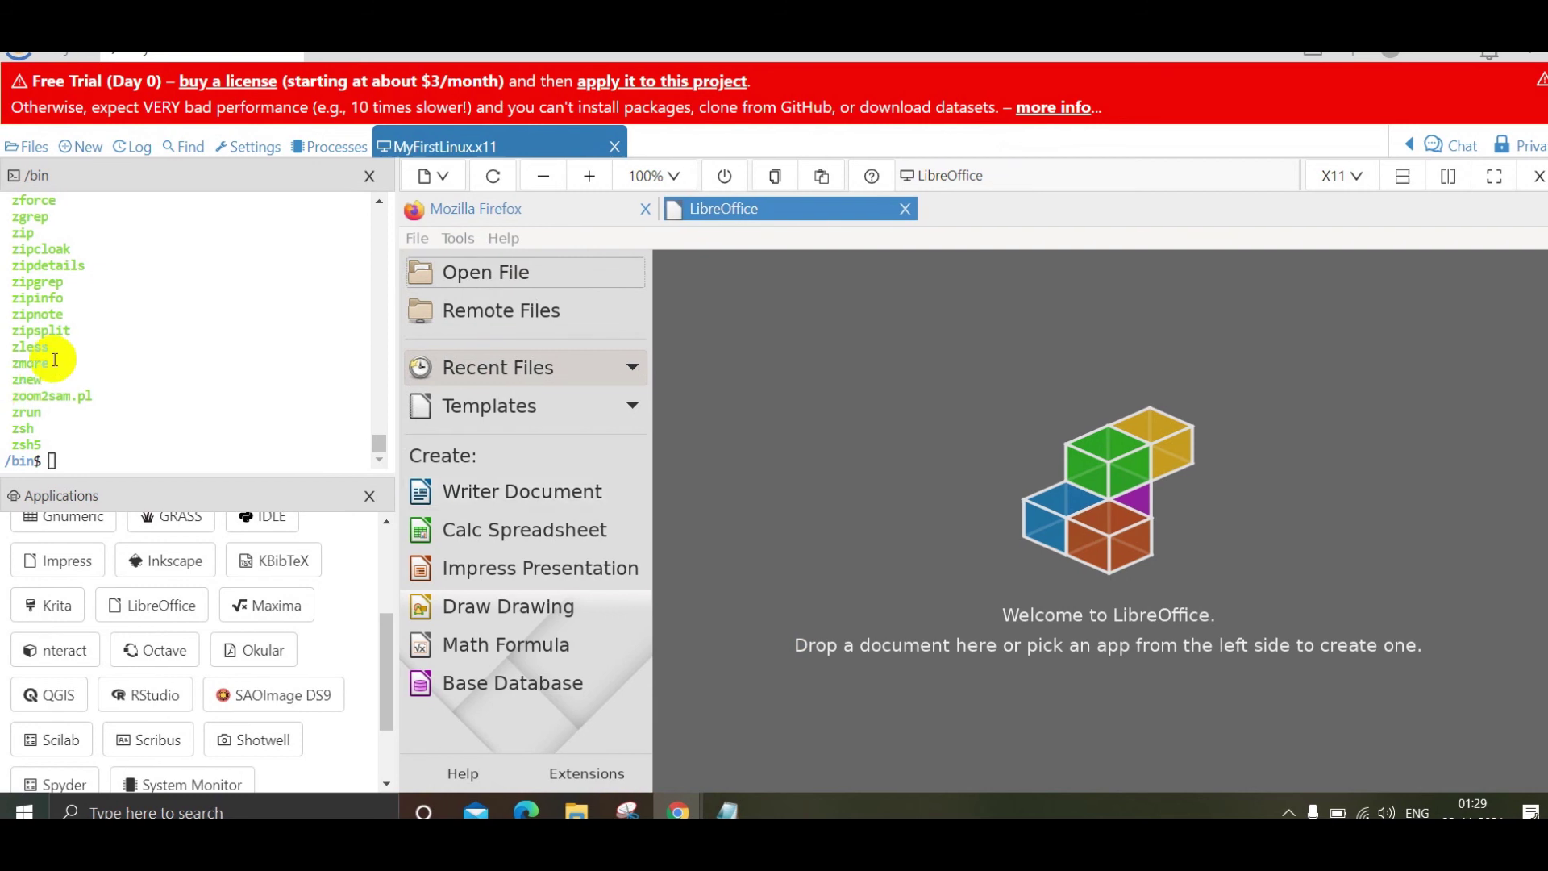
click(134, 438)
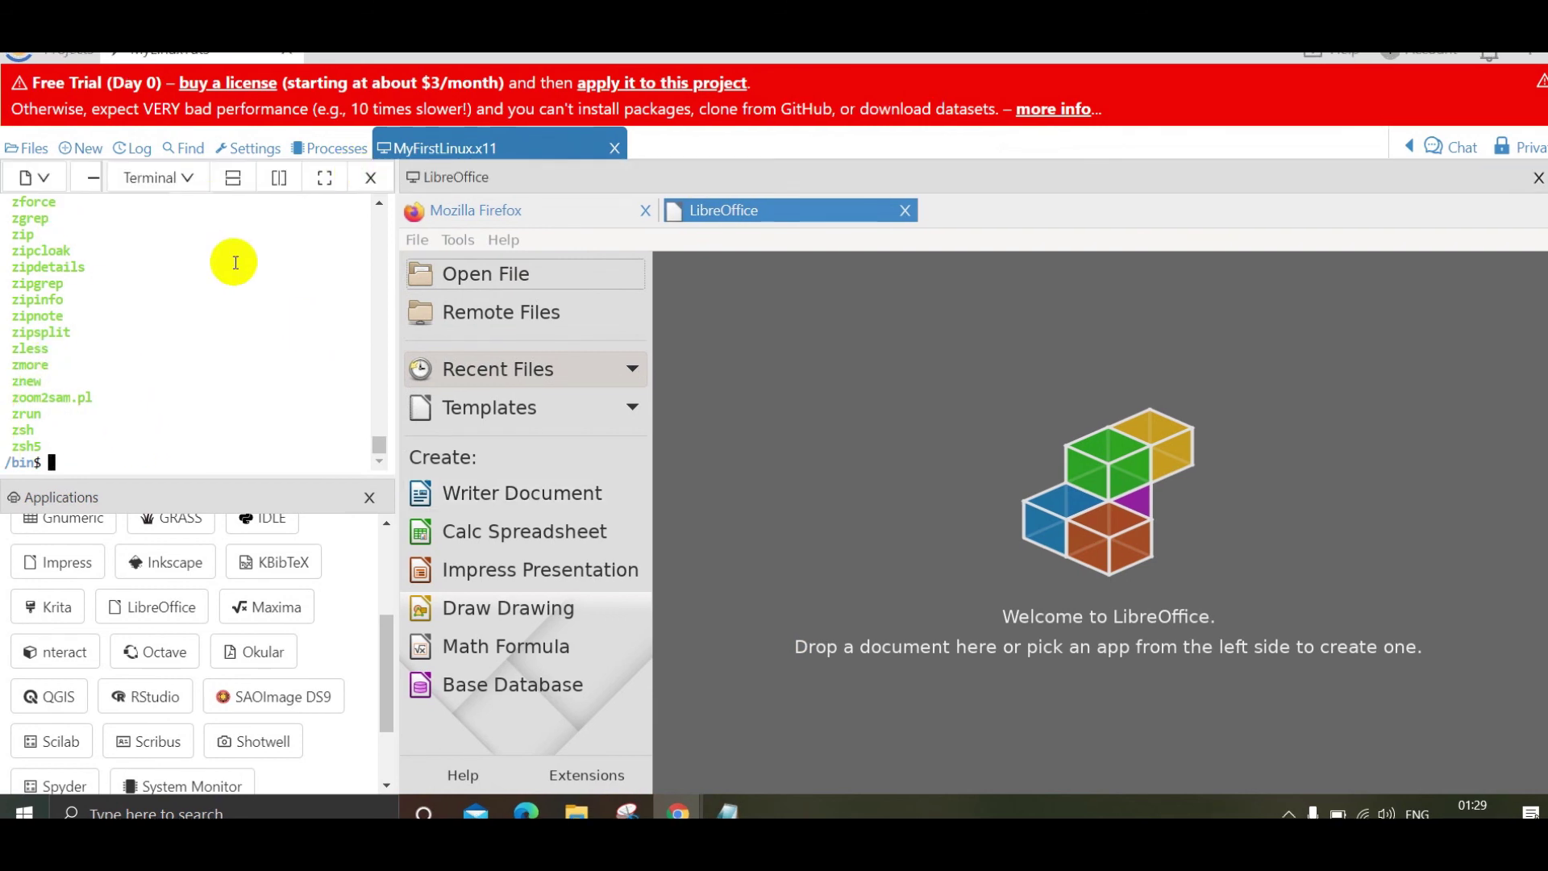